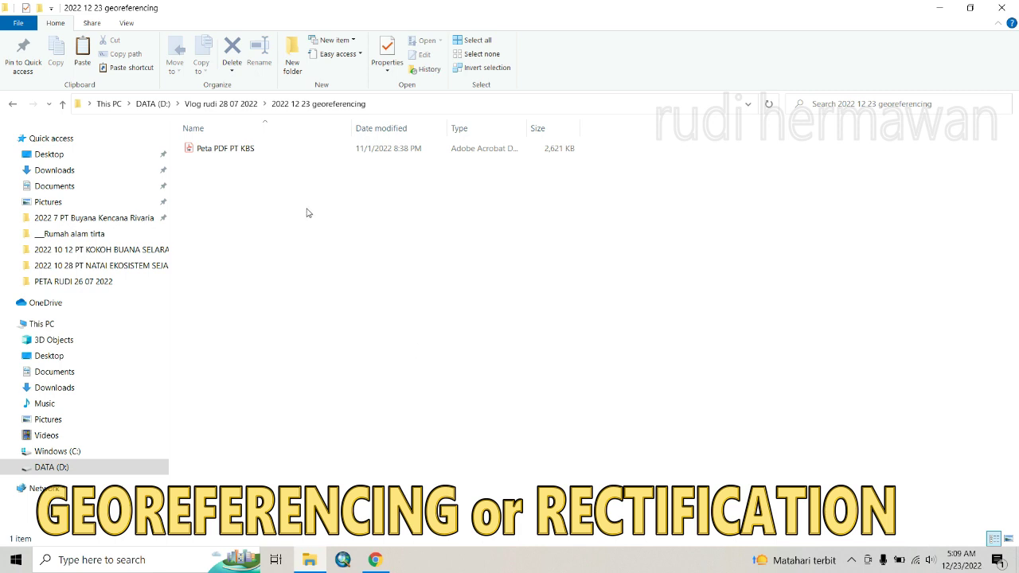
# Start ArcMap and switch to the iLovePDF PDF to JPG converter page in Chrome.
pyautogui.doubleClick(260, 152)
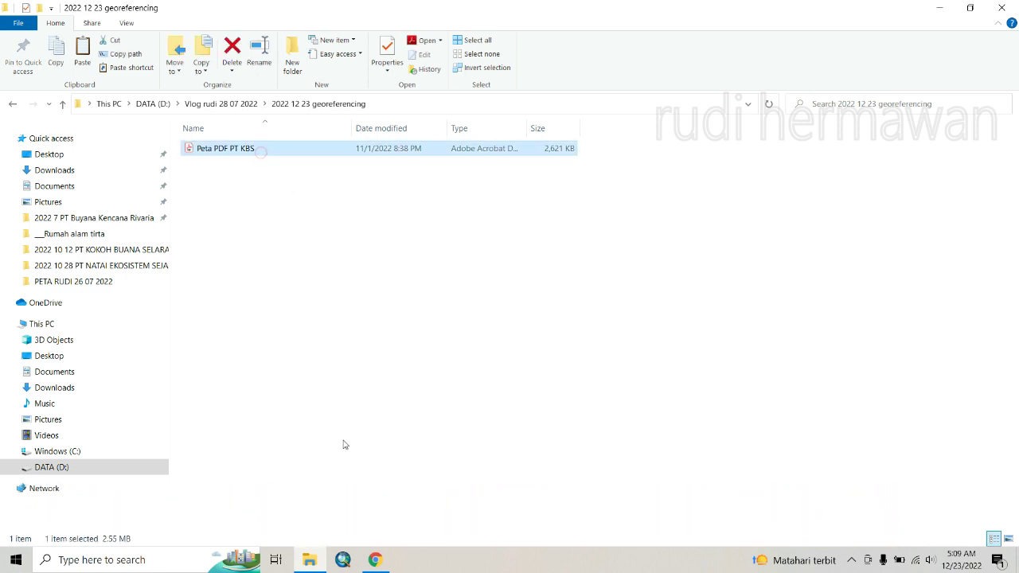
pyautogui.click(342, 557)
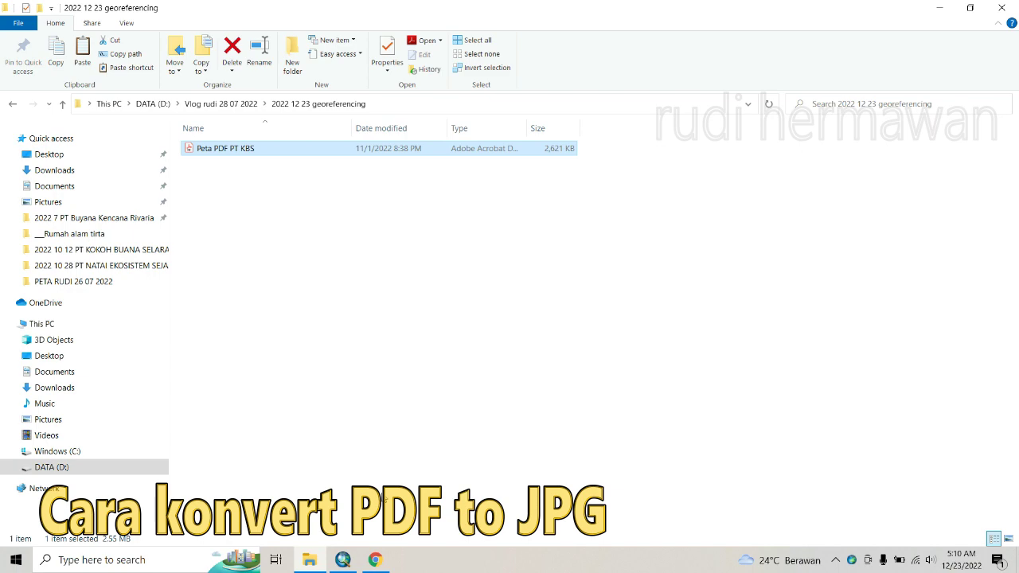
pyautogui.click(374, 559)
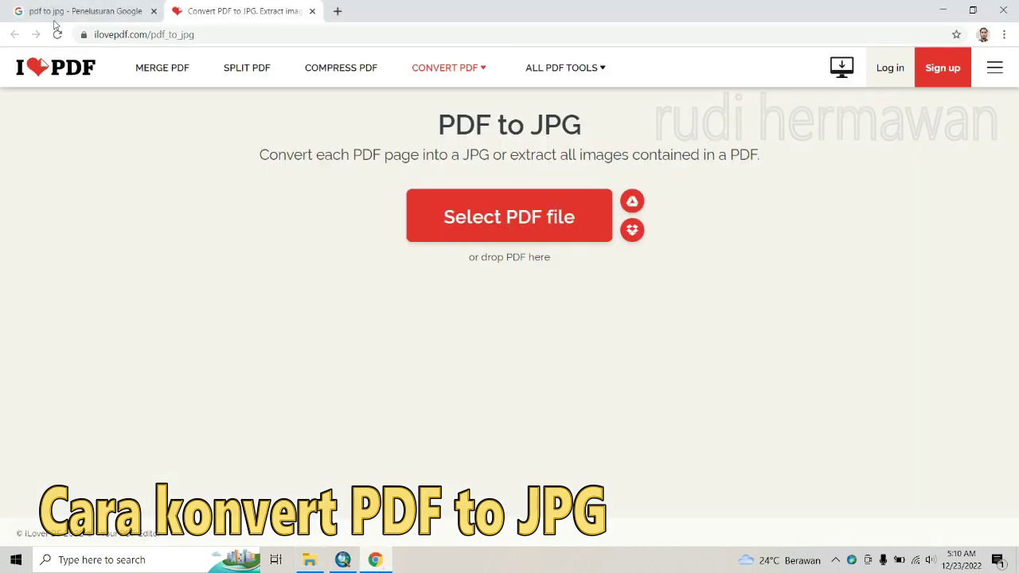
pyautogui.click(58, 12)
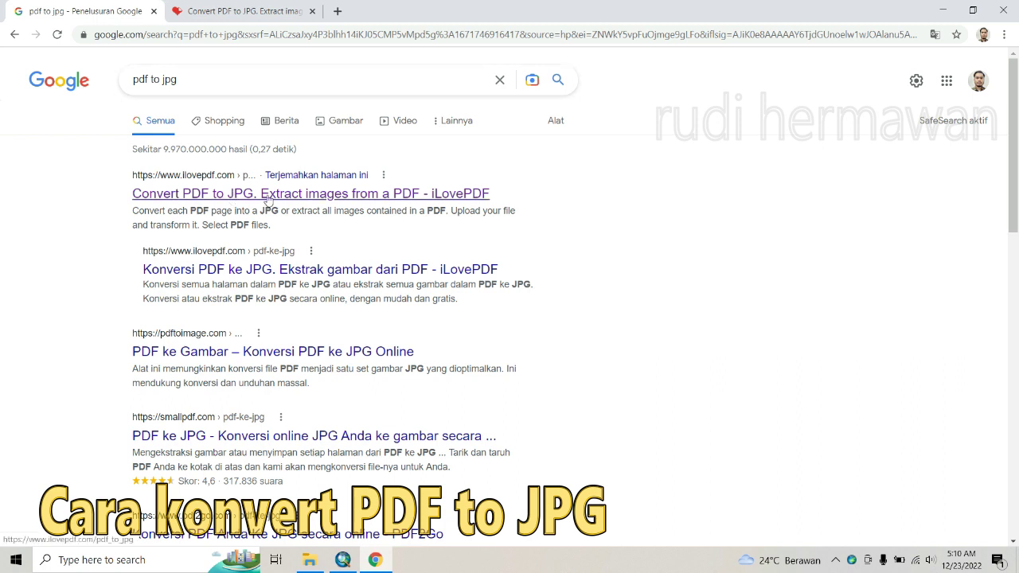
pyautogui.click(238, 11)
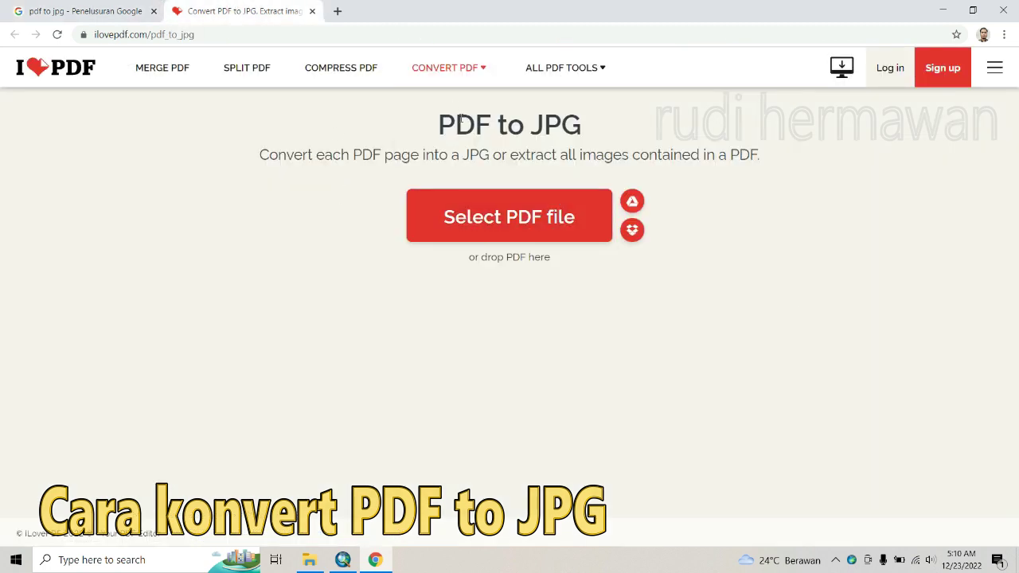
# Load Peta PDF PT KBS from the 2022 12 23 georeferencing folder on drive D into the PDF to JPG converter.
pyautogui.click(521, 216)
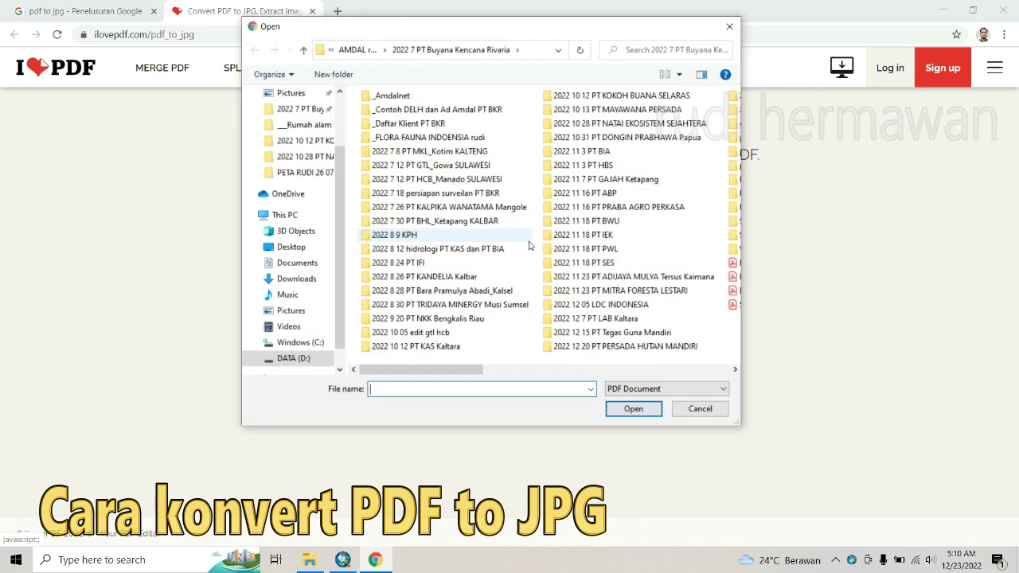
pyautogui.click(288, 358)
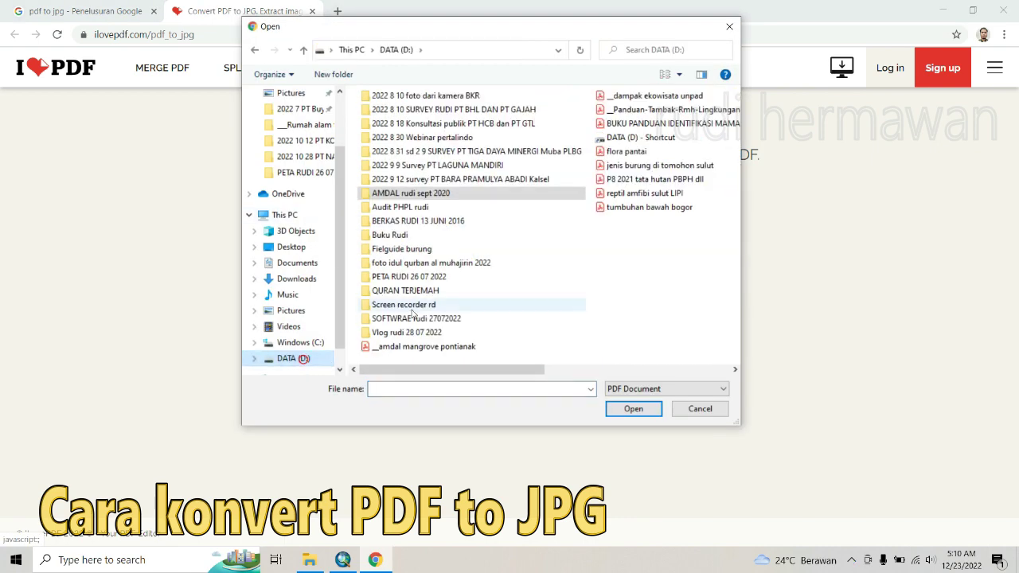
pyautogui.doubleClick(398, 332)
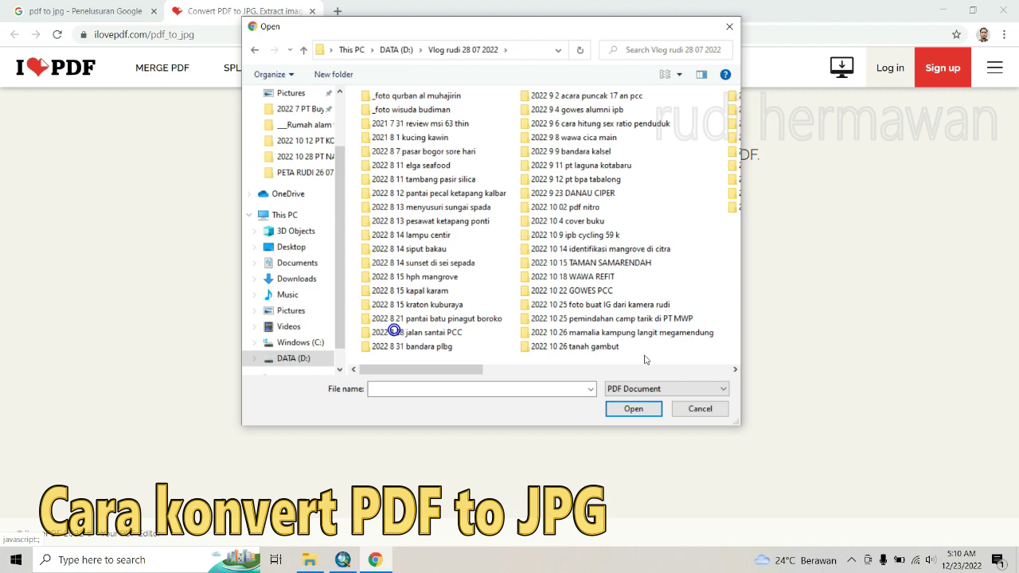
pyautogui.click(726, 371)
pyautogui.doubleClick(422, 209)
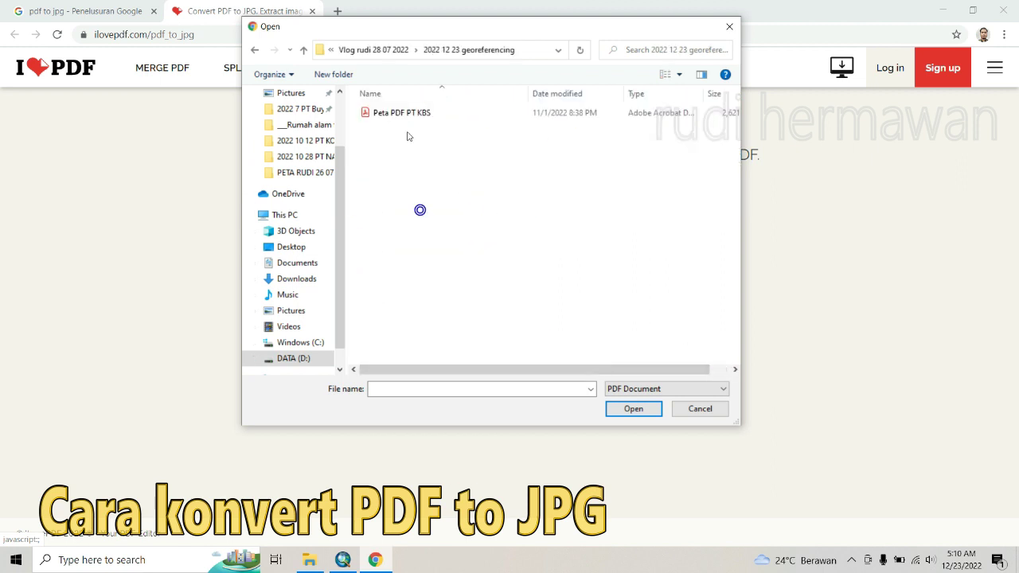
pyautogui.click(409, 116)
pyautogui.click(633, 408)
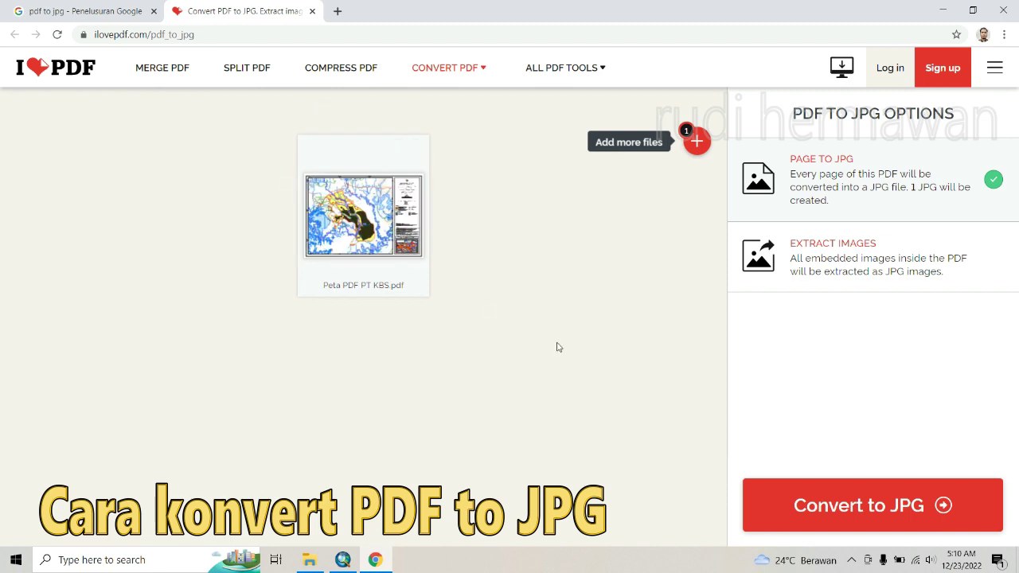
# Convert the uploaded PDF page to JPG and download the resulting image.
pyautogui.click(839, 508)
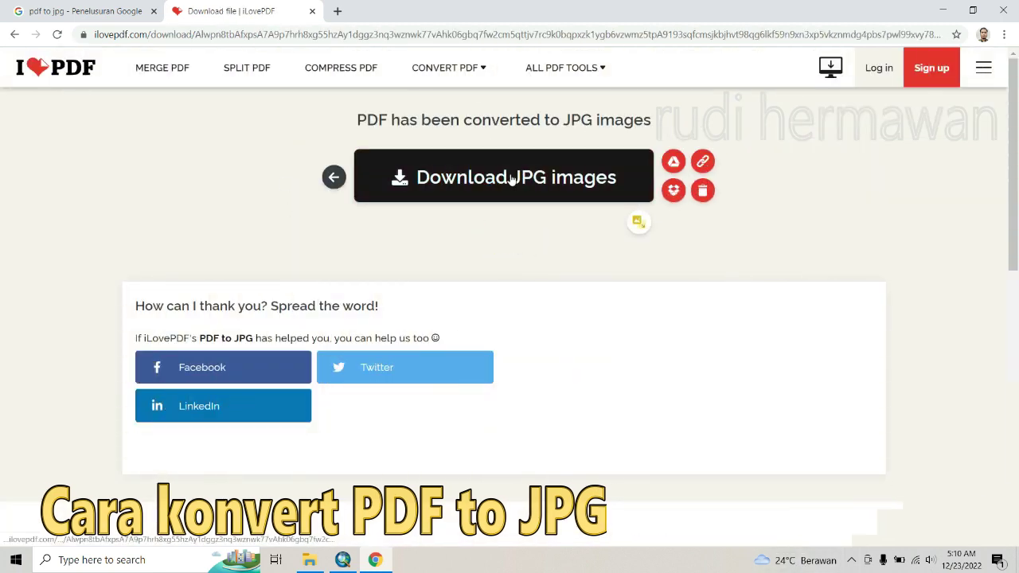
pyautogui.click(496, 177)
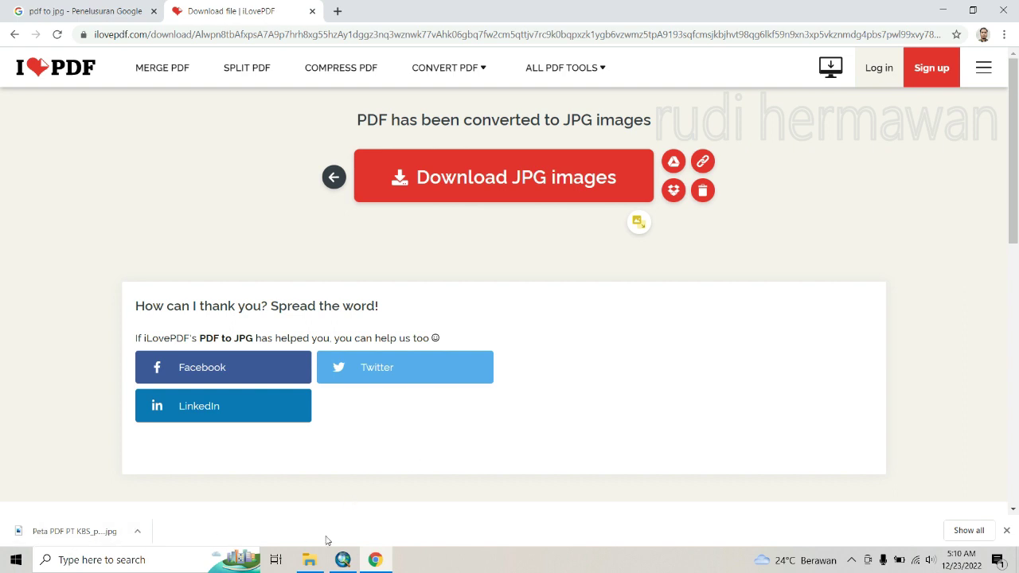
# Move the Peta PDF PT KBS_page-0001 image from Downloads into the 2022 12 23 georeferencing folder.
pyautogui.click(307, 564)
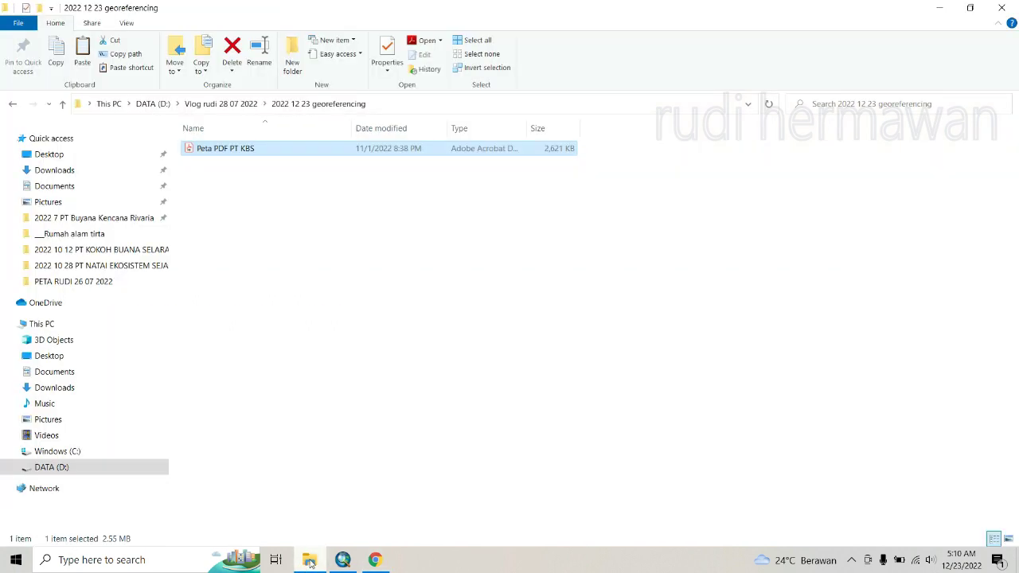
pyautogui.rightClick(309, 562)
pyautogui.click(261, 208)
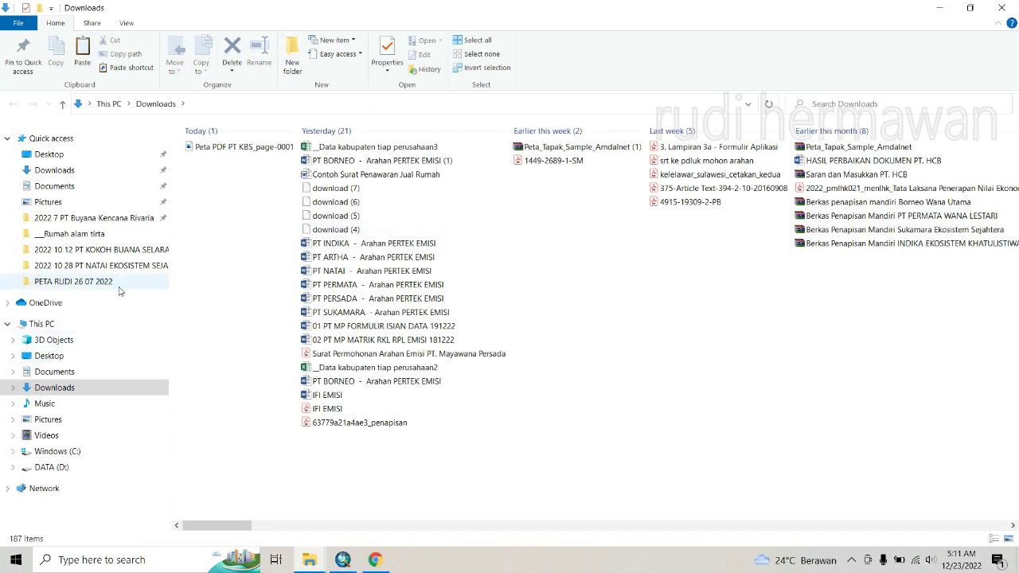
pyautogui.click(246, 148)
pyautogui.rightClick(247, 151)
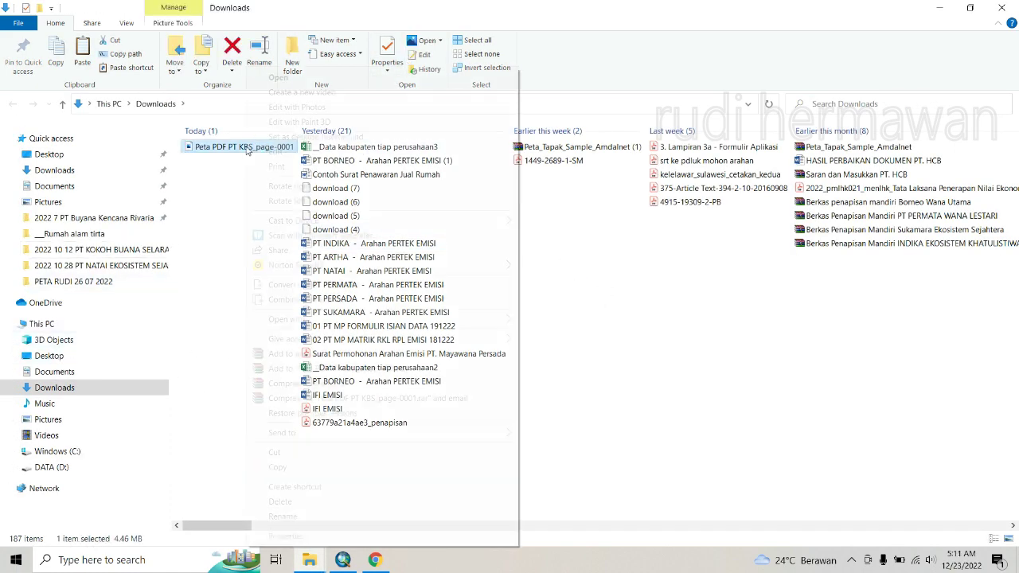
pyautogui.click(283, 460)
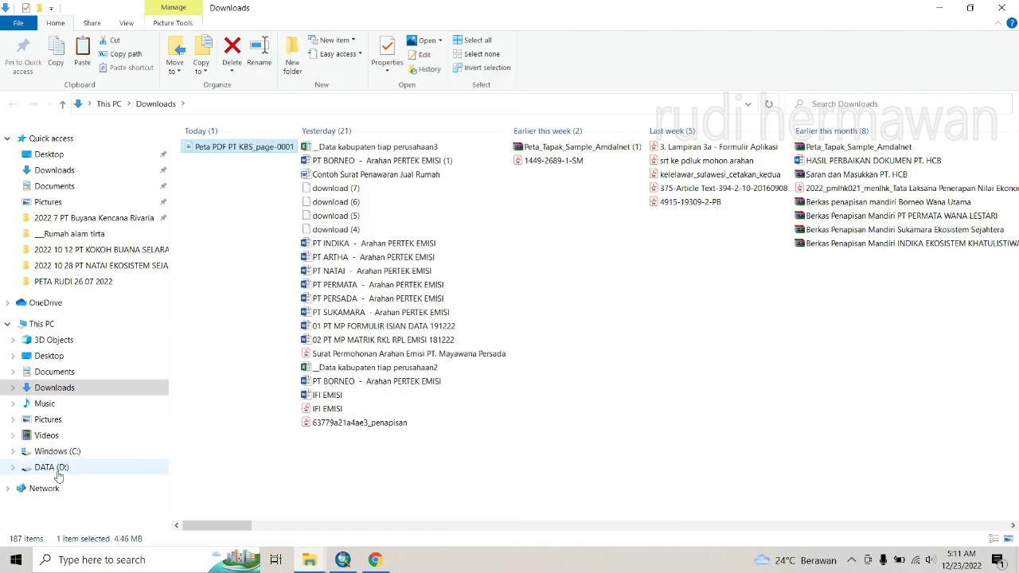
pyautogui.moveTo(313, 561)
pyautogui.click(238, 501)
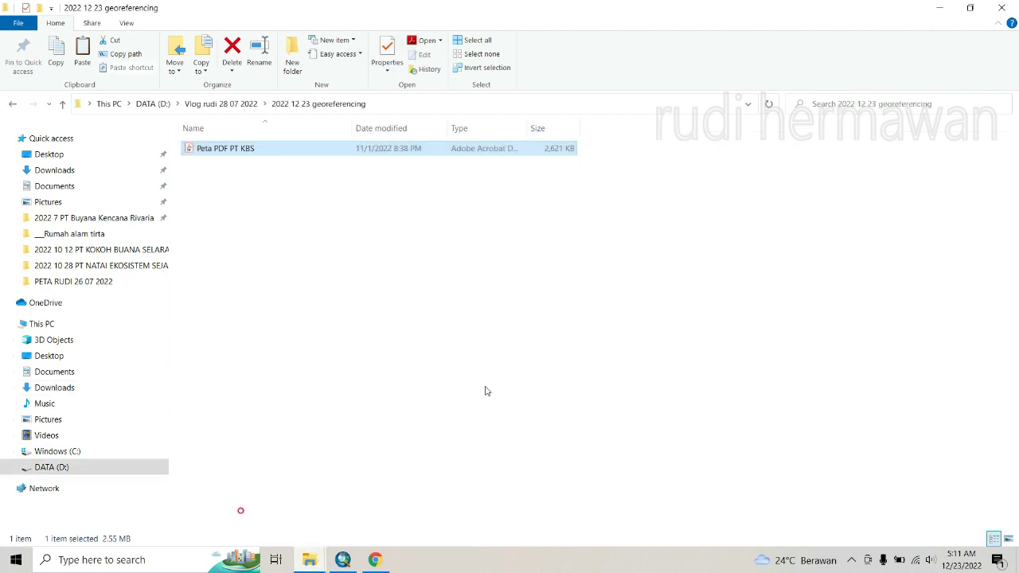
pyautogui.rightClick(471, 272)
pyautogui.click(517, 361)
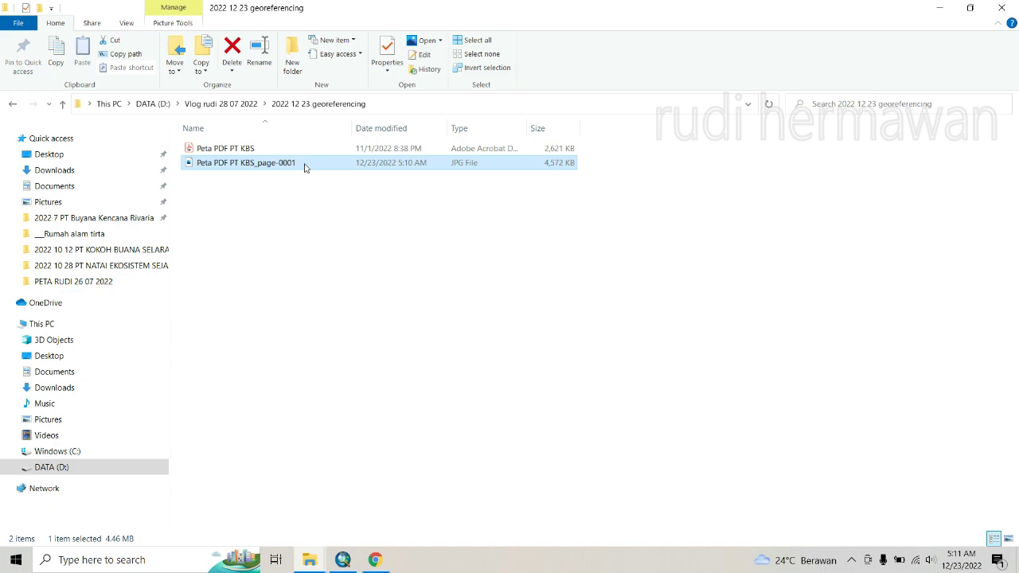
# Open the original Peta PDF PT KBS in Acrobat Reader and view the map enlarged to the page width.
pyautogui.doubleClick(265, 149)
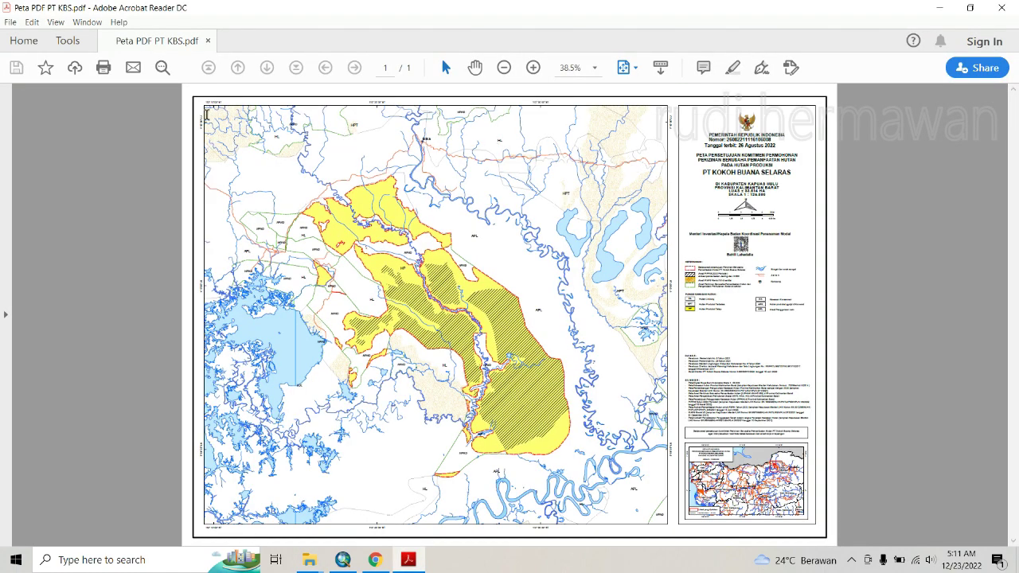
pyautogui.click(533, 67)
pyautogui.hotkey('ctrl', '2')
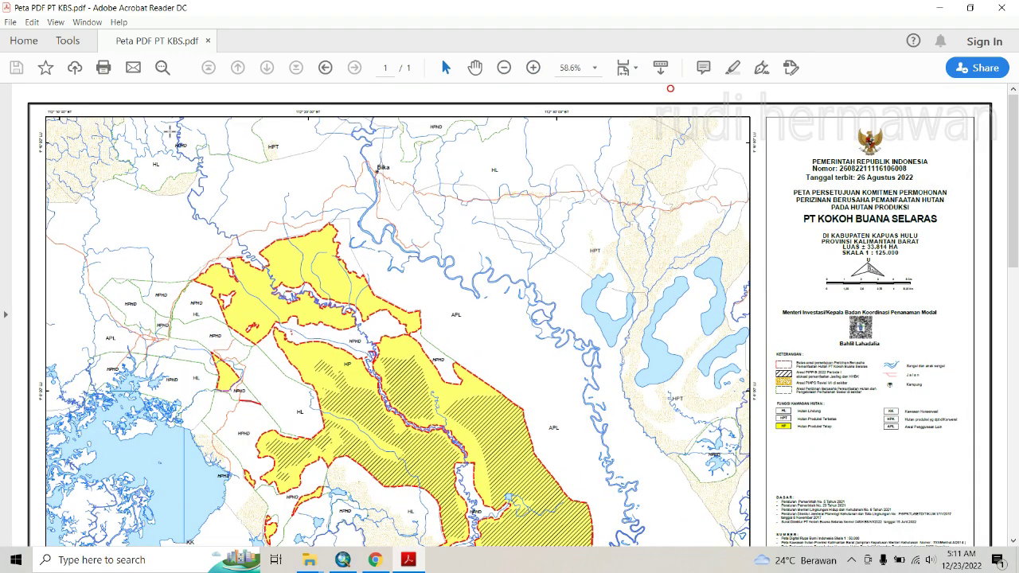
pyautogui.press('h')
# Open the converted Peta PDF PT KBS_page-0001 image from the georeferencing folder in the photo viewer.
pyautogui.moveTo(314, 565)
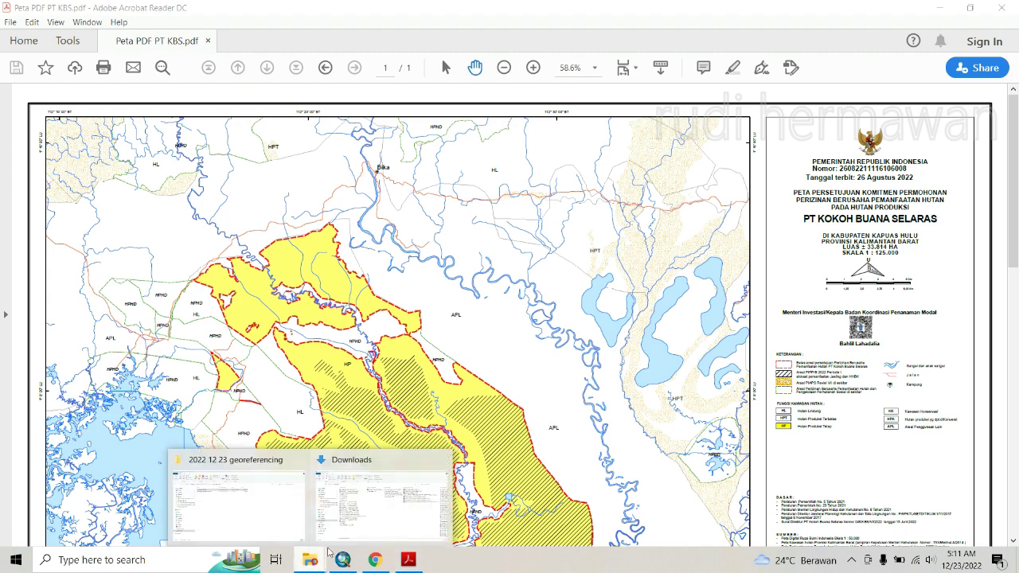
pyautogui.click(241, 492)
pyautogui.doubleClick(363, 163)
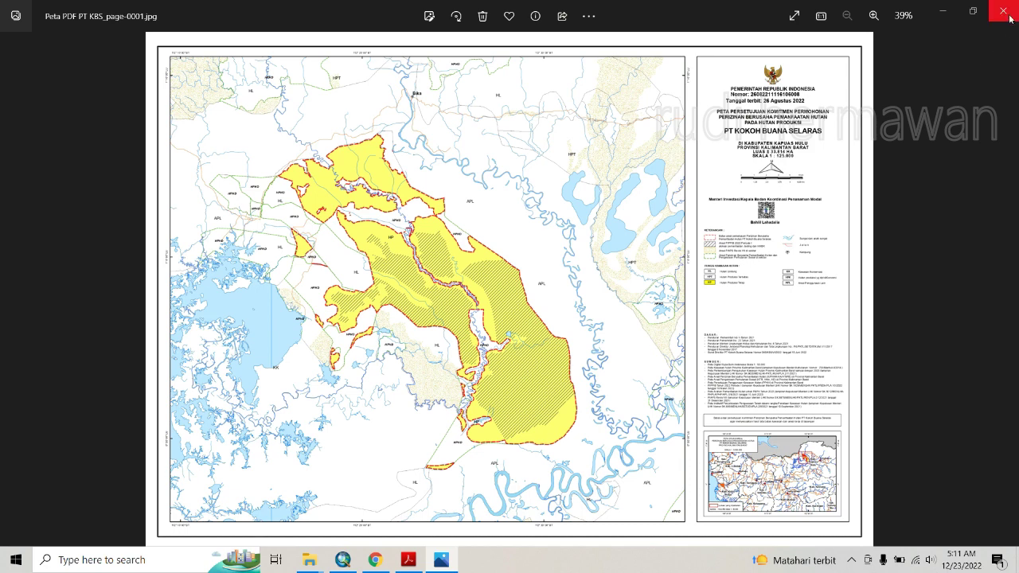
# Examine the longitude and latitude labels along the frame of the map image in the photo viewer.
pyautogui.click(342, 559)
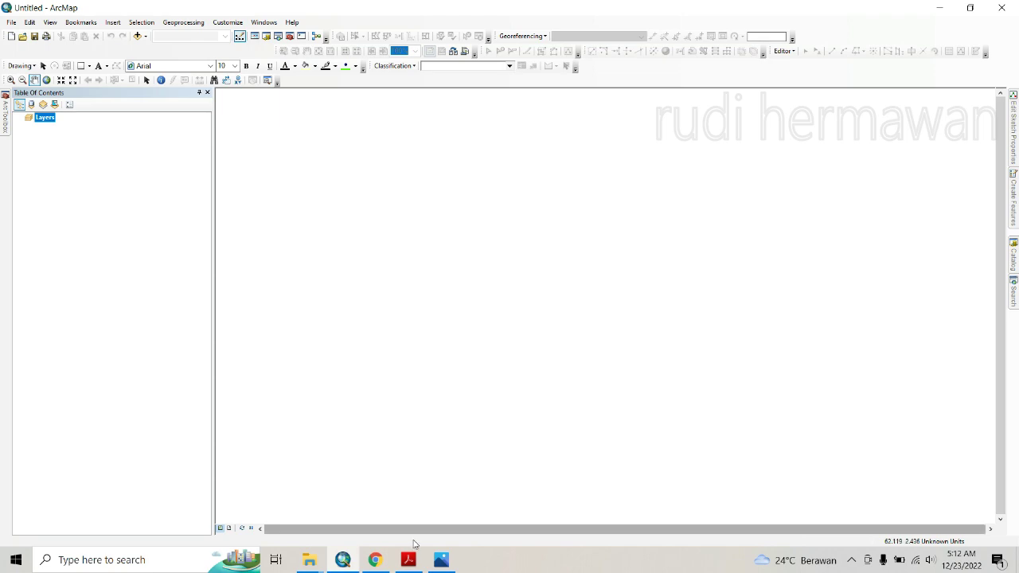
pyautogui.click(424, 488)
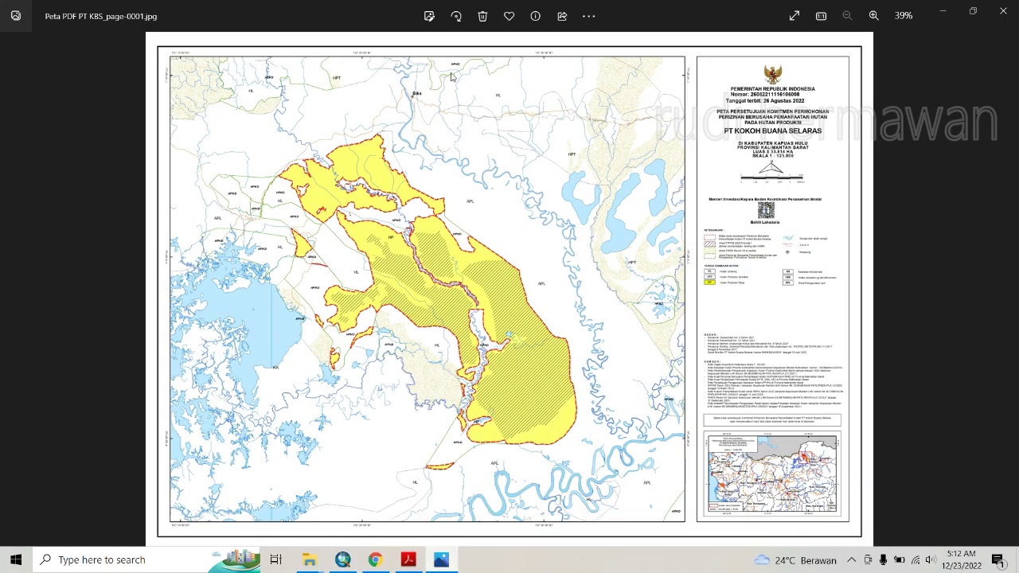
pyautogui.click(873, 15)
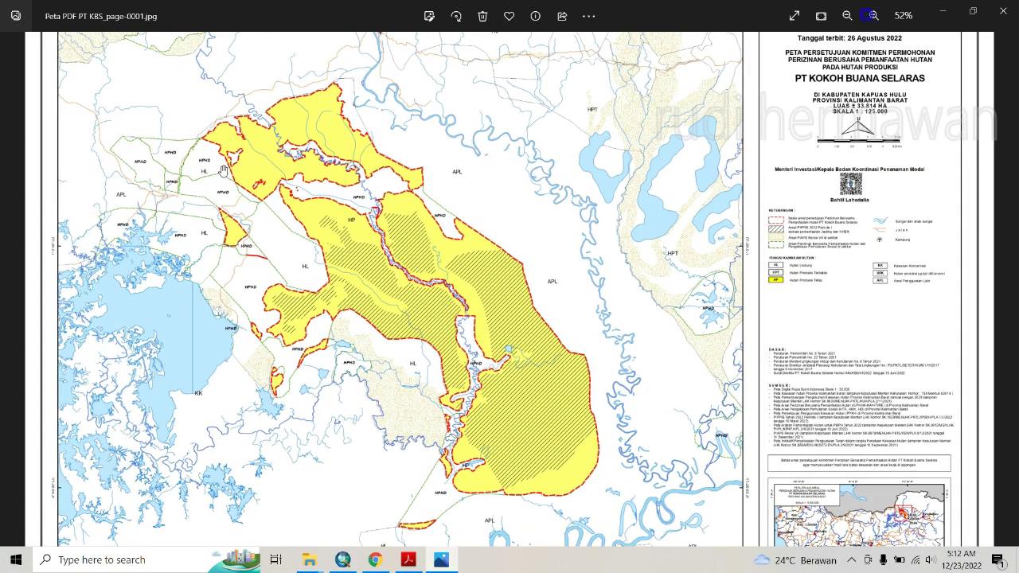
pyautogui.moveTo(223, 171); pyautogui.dragTo(289, 282)
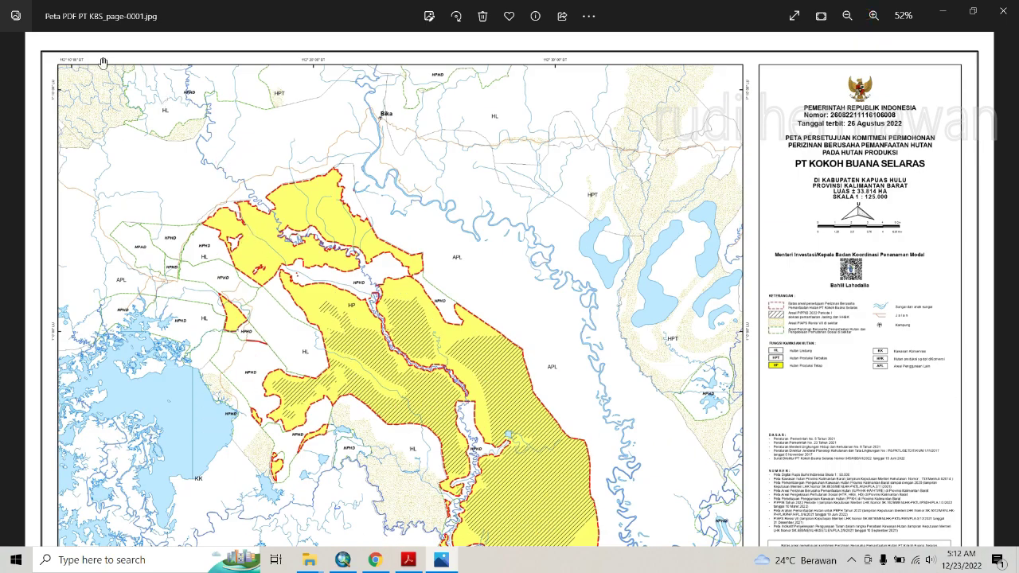
pyautogui.click(872, 21)
pyautogui.click(872, 22)
pyautogui.click(872, 22)
pyautogui.moveTo(67, 35); pyautogui.dragTo(199, 112)
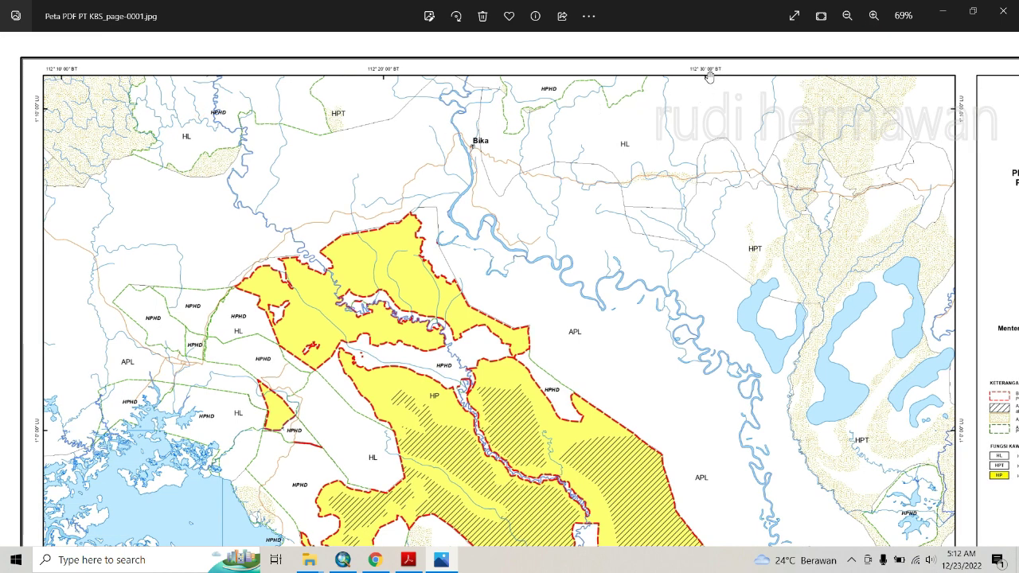
pyautogui.moveTo(55, 173); pyautogui.dragTo(115, 120)
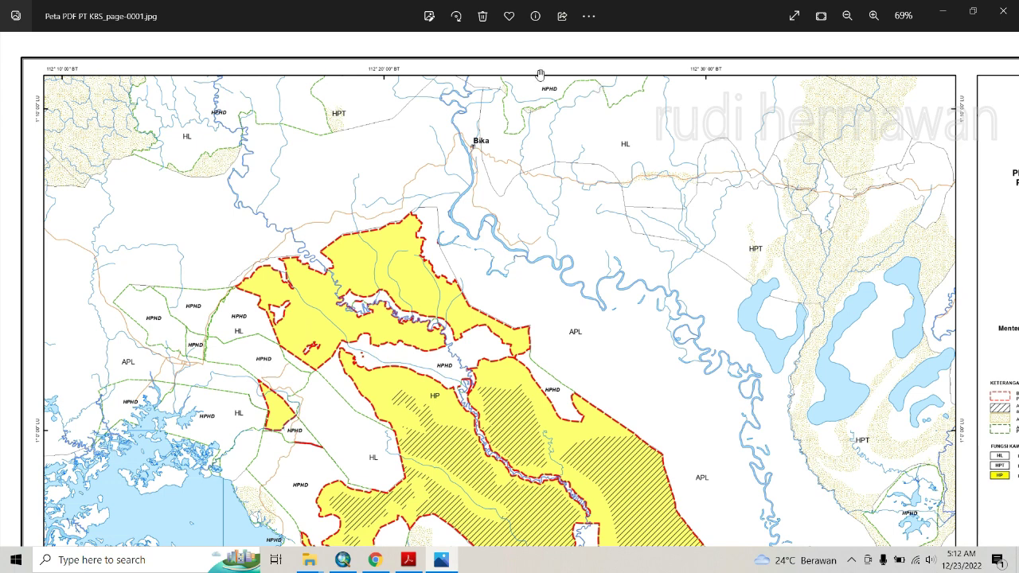
pyautogui.moveTo(54, 213); pyautogui.dragTo(56, 175)
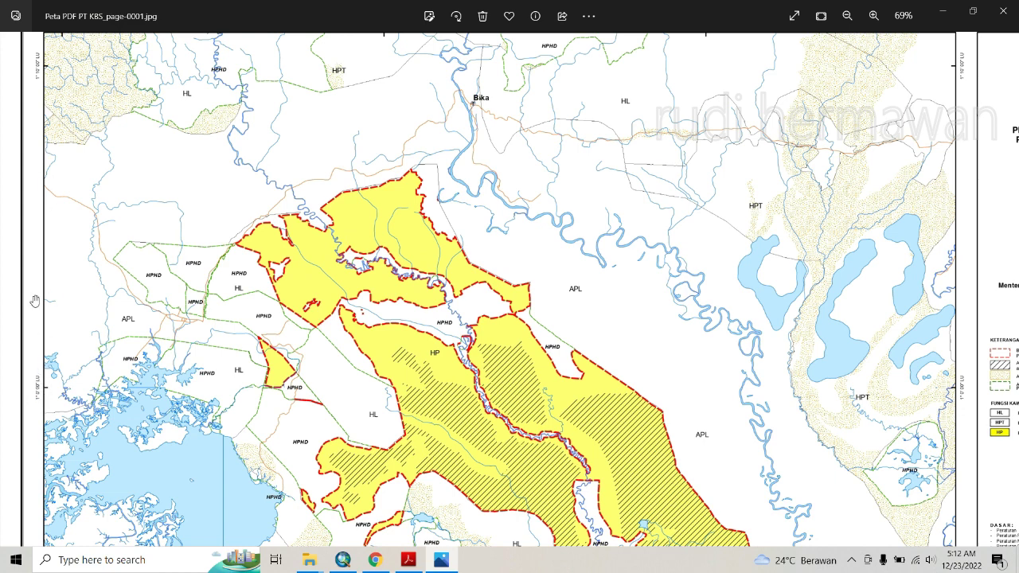
pyautogui.moveTo(45, 106); pyautogui.dragTo(46, 149)
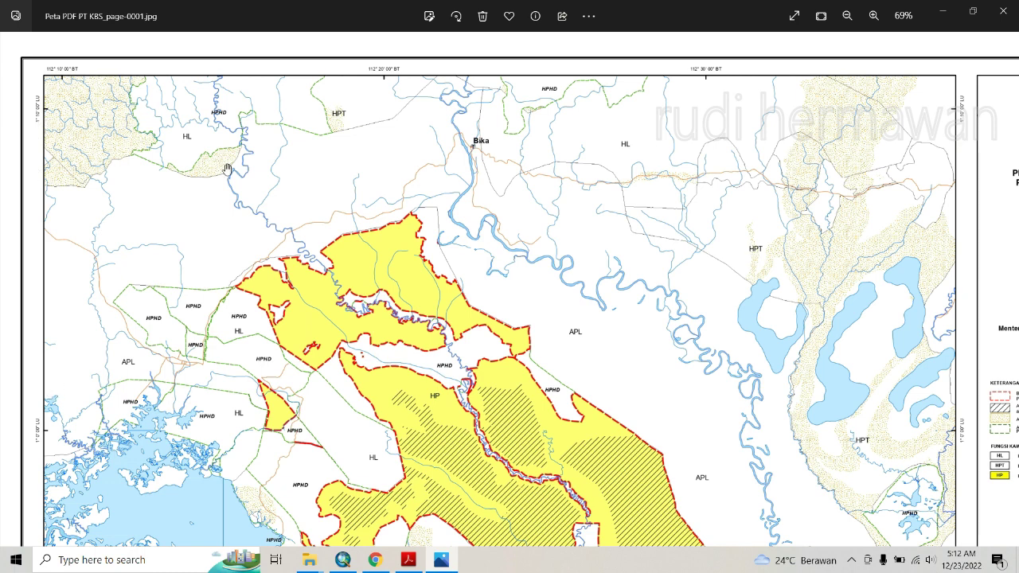
pyautogui.scroll(-4, 68, 408)
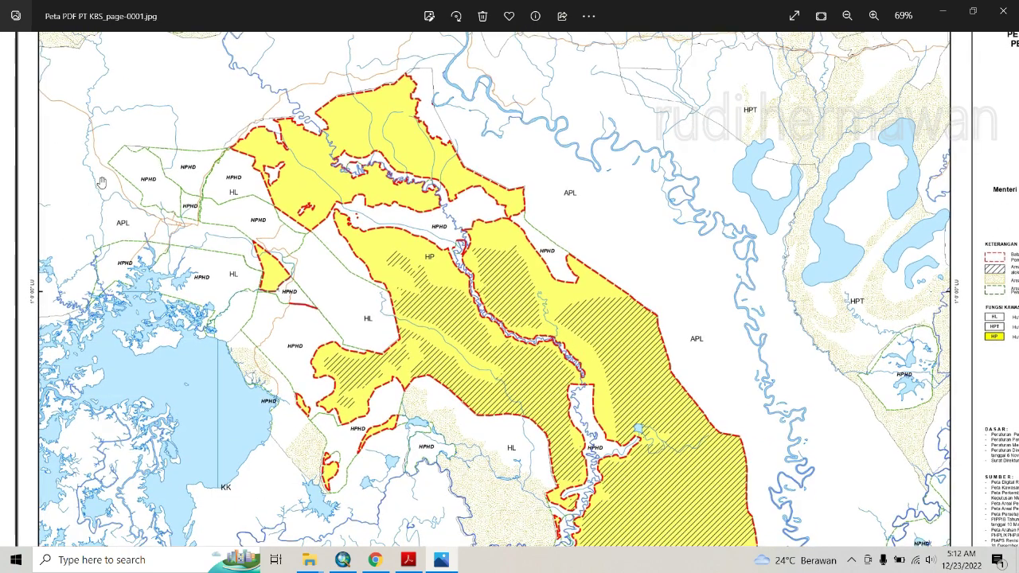
pyautogui.moveTo(101, 181); pyautogui.dragTo(106, 318)
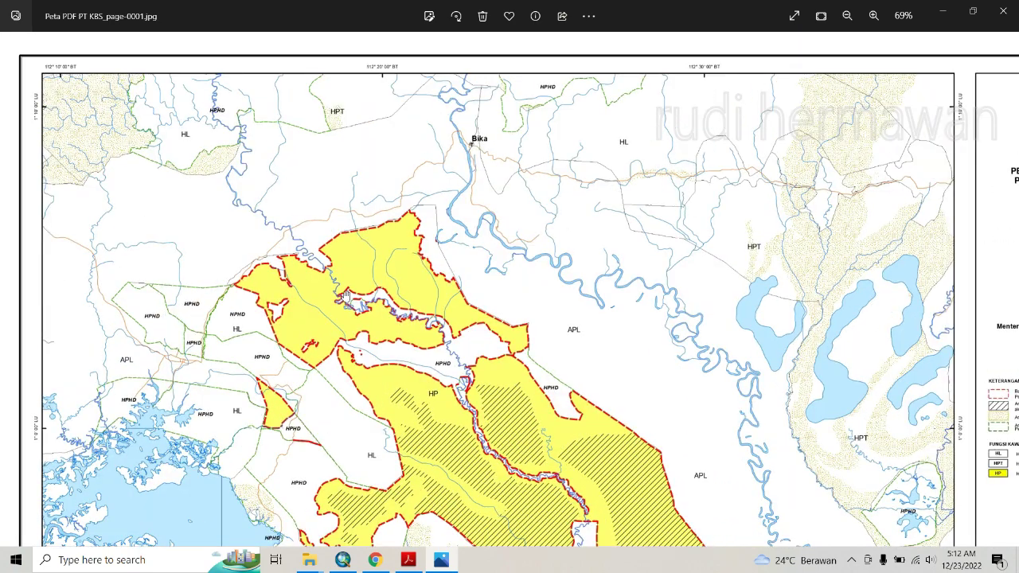
# Open the Zona UTM Indonesia PDF from the PETA folder dated 26 07 2022 on drive D and look up the map area's UTM zone.
pyautogui.moveTo(311, 557)
pyautogui.click(336, 522)
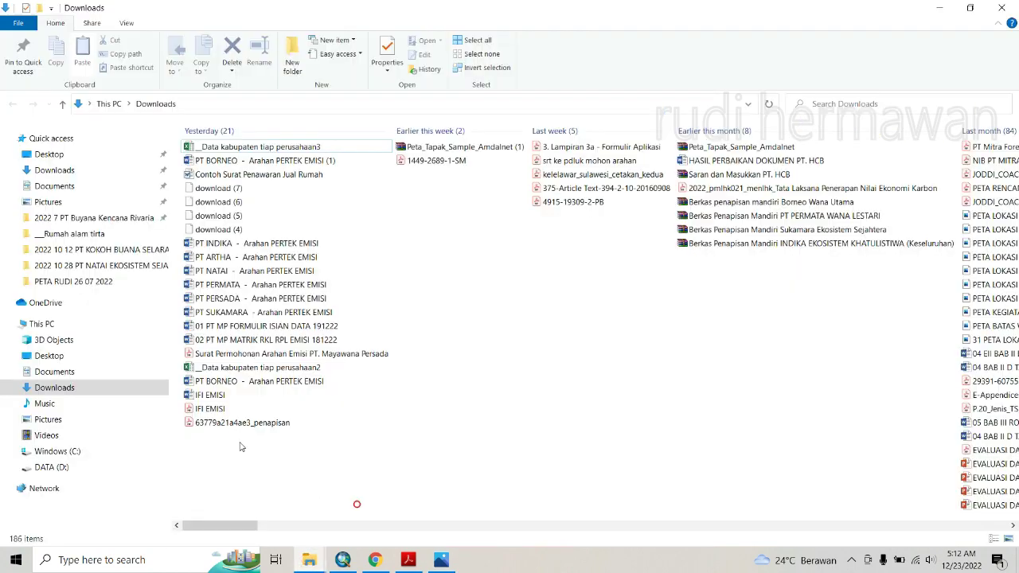
pyautogui.click(80, 470)
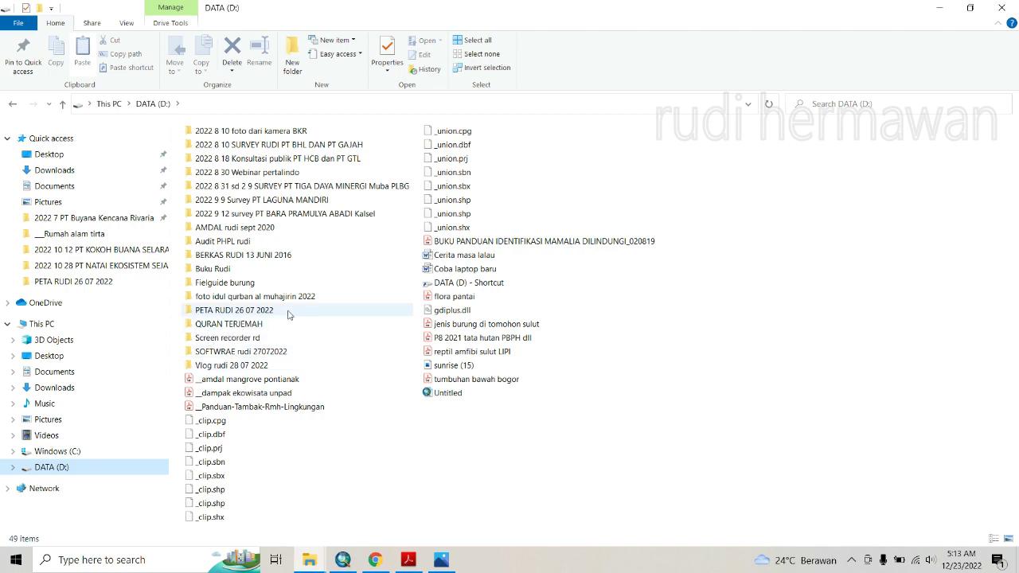
pyautogui.click(263, 310)
pyautogui.doubleClick(263, 310)
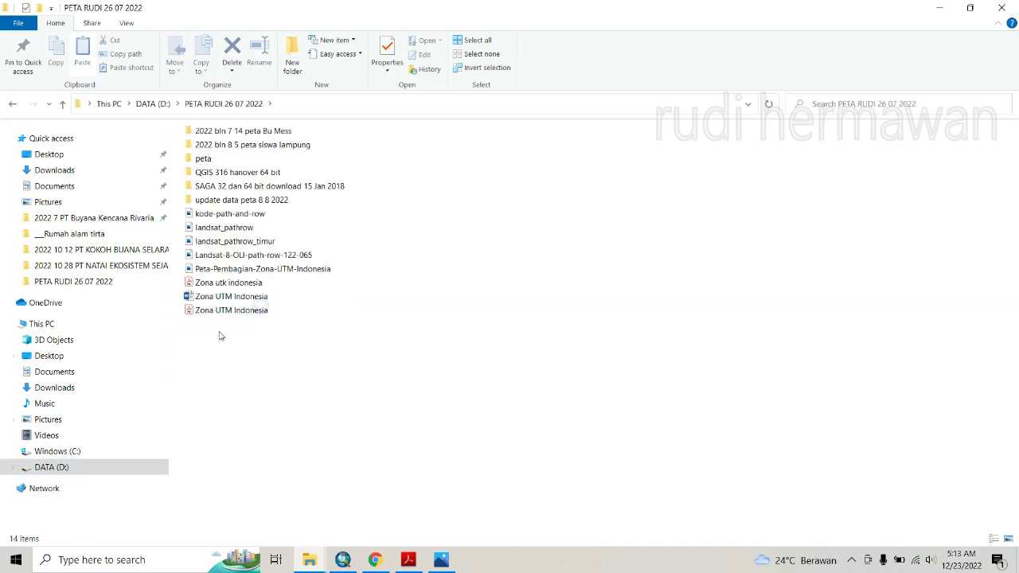
pyautogui.doubleClick(229, 311)
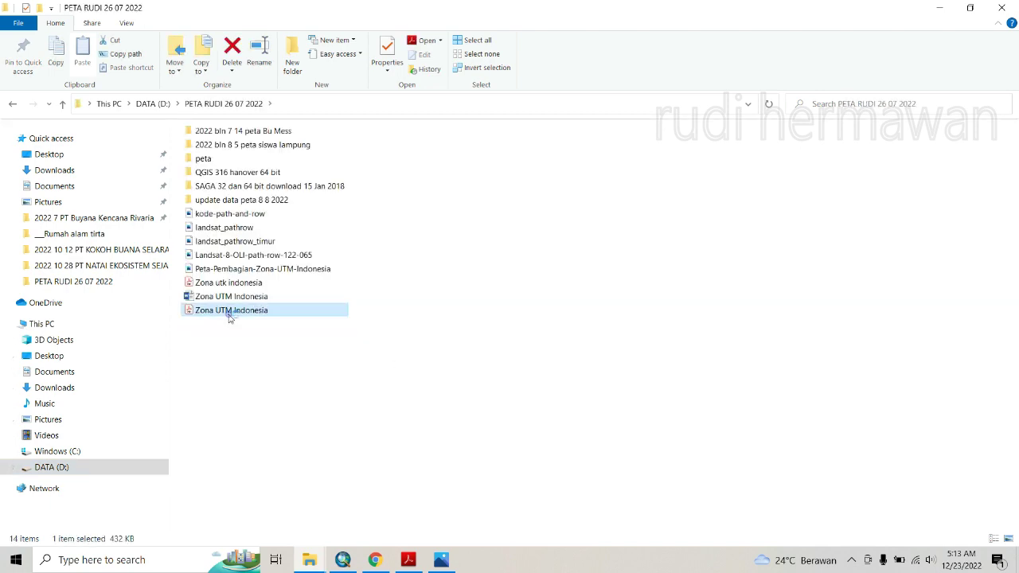
pyautogui.click(534, 68)
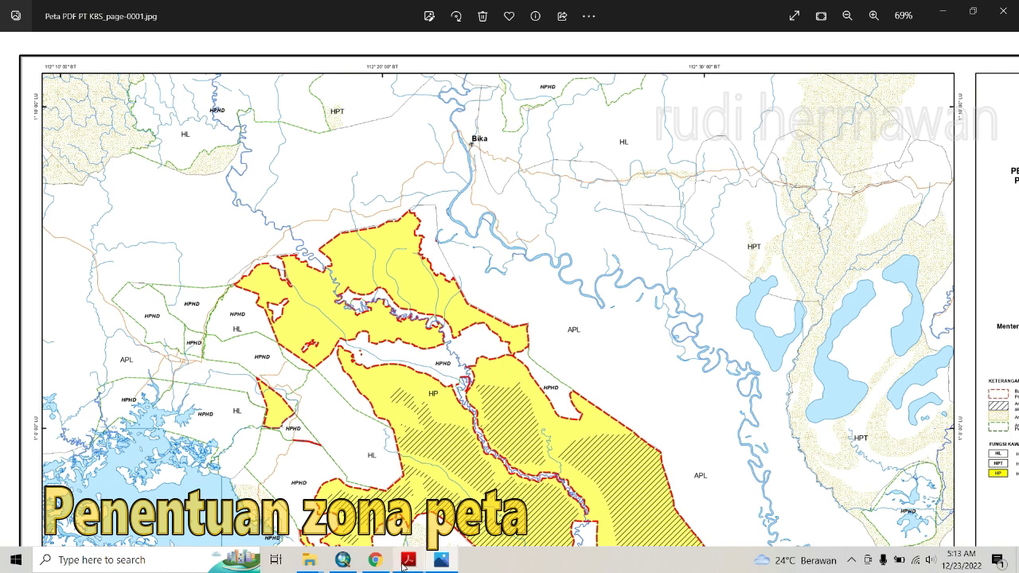
pyautogui.moveTo(408, 560)
pyautogui.click(478, 493)
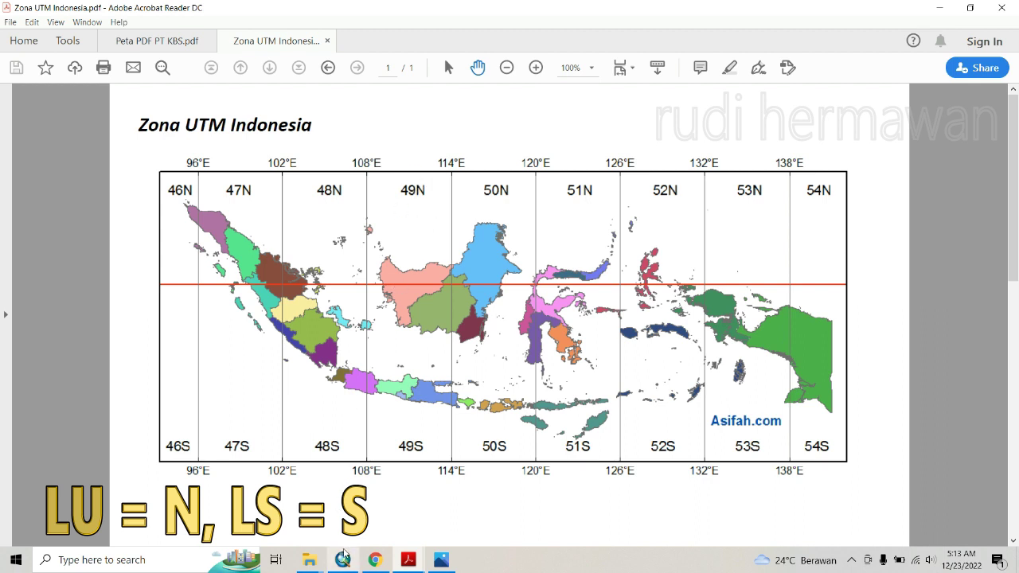
# Switch to ArcMap and browse the Layers data frame's projected coordinate systems to the UTM, WGS 1984, Northern Hemisphere zones.
pyautogui.click(343, 558)
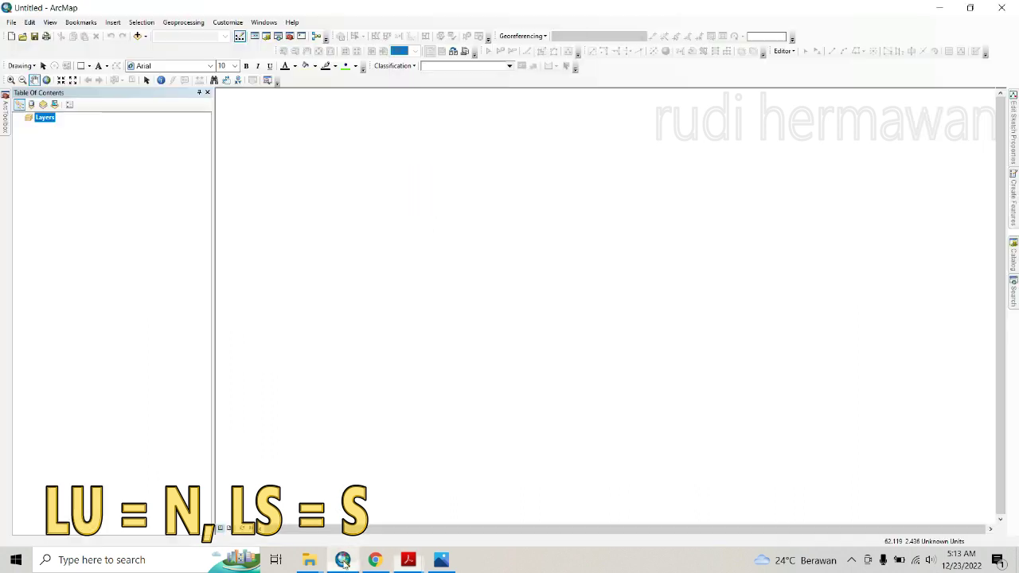
pyautogui.rightClick(47, 122)
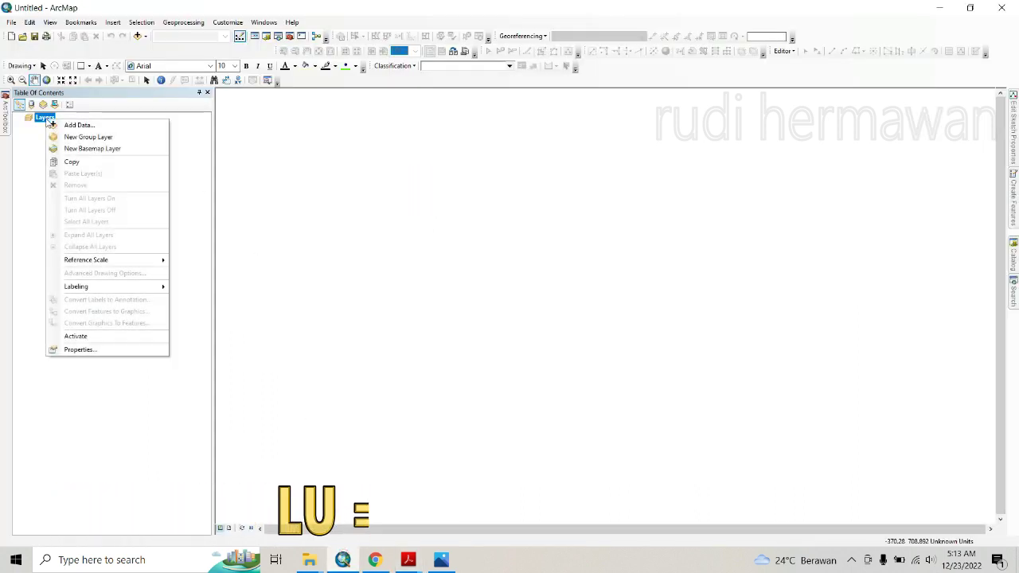
pyautogui.click(112, 350)
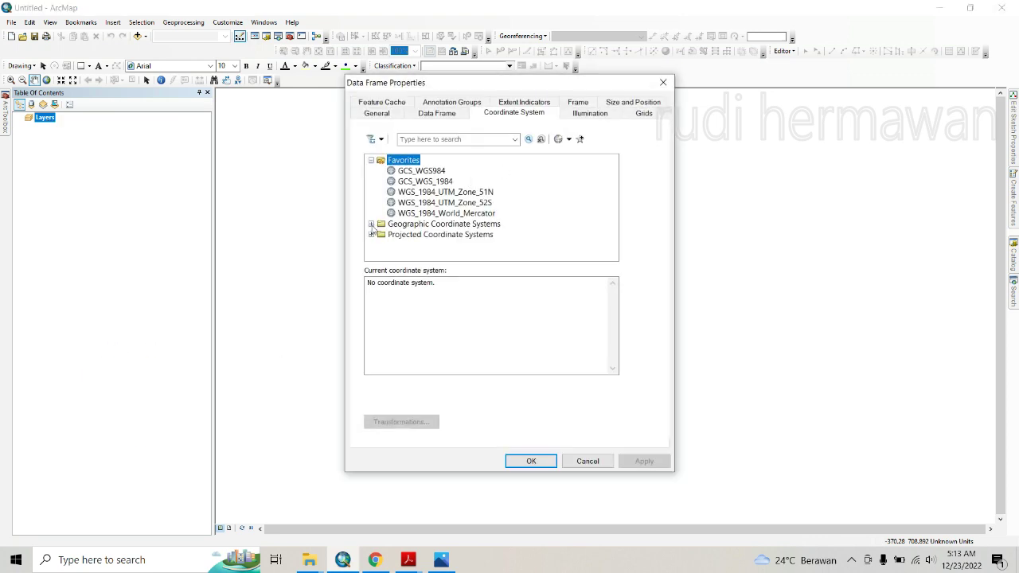
pyautogui.click(371, 234)
pyautogui.scroll(-1, 392, 262)
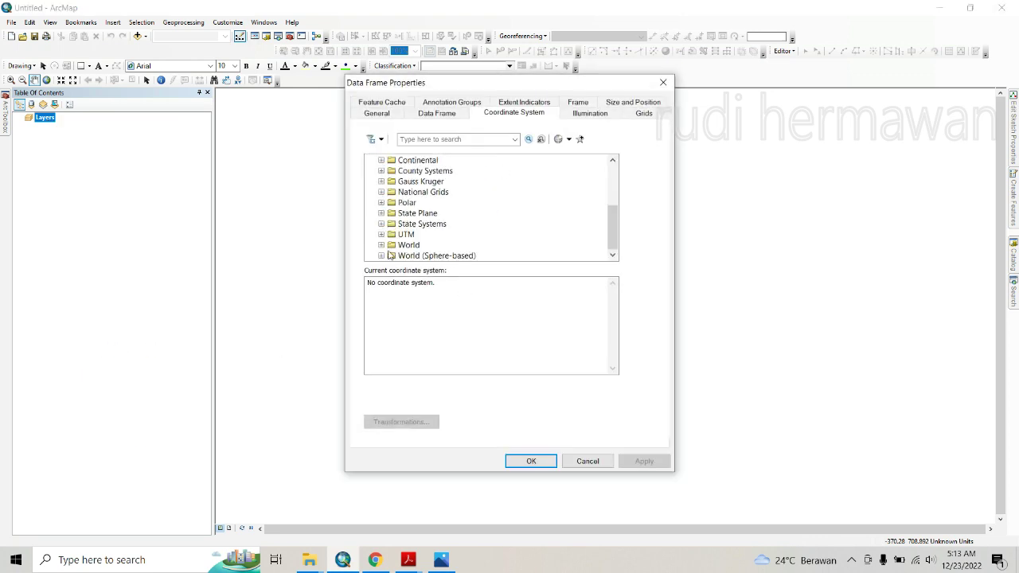
pyautogui.click(382, 235)
pyautogui.scroll(-3, 428, 244)
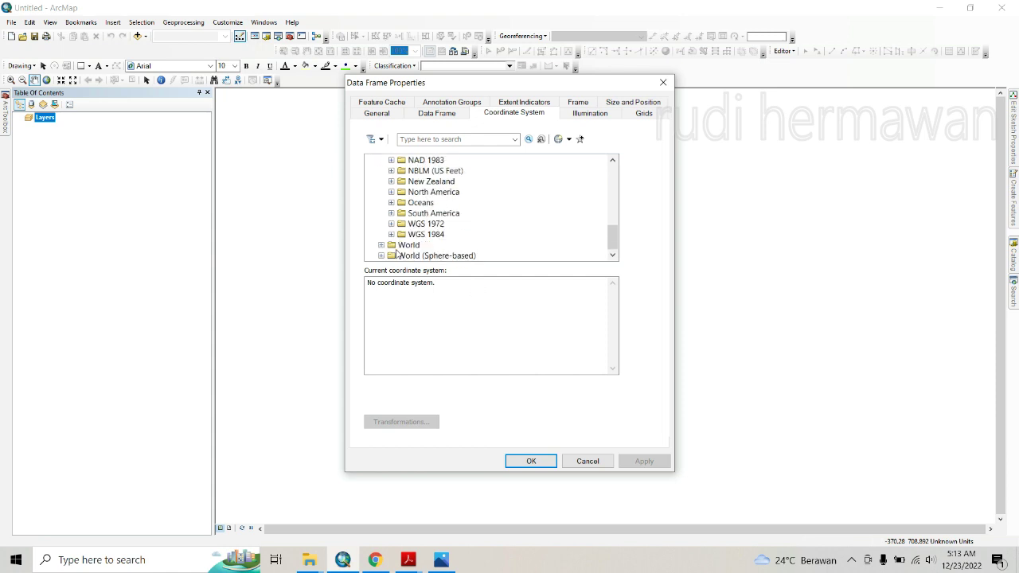
pyautogui.click(391, 235)
pyautogui.scroll(-1, 399, 238)
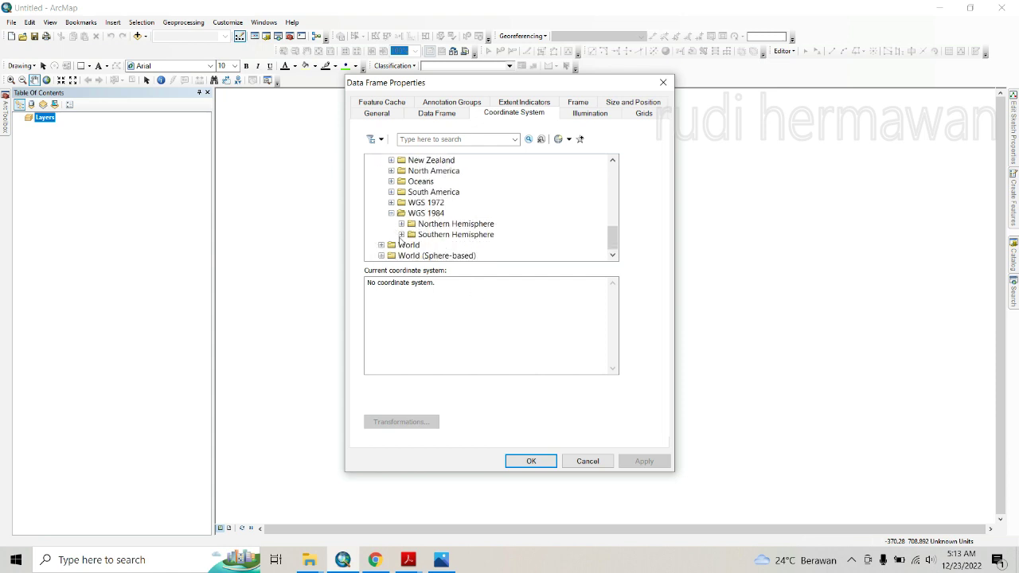
pyautogui.click(462, 226)
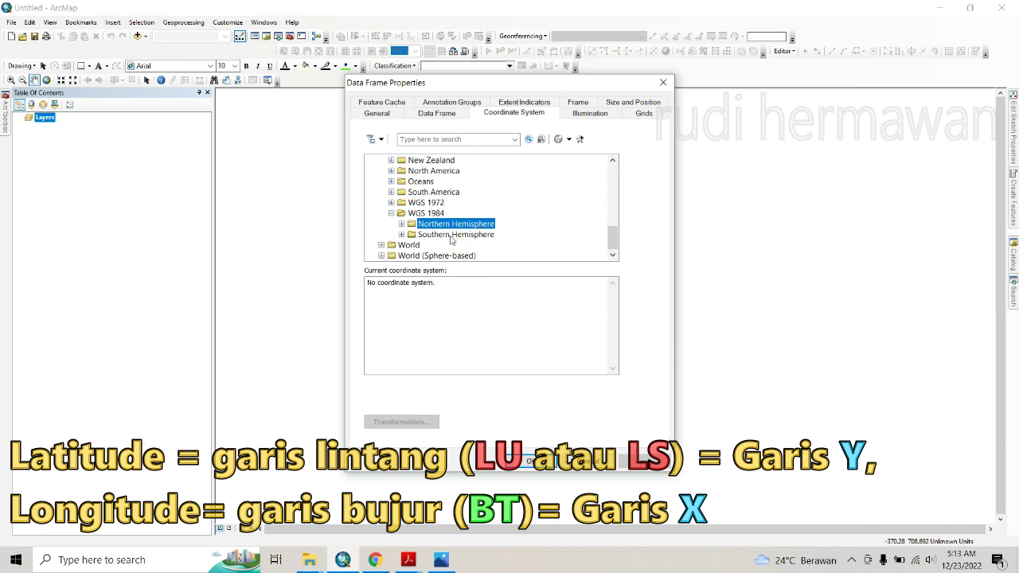
pyautogui.click(454, 235)
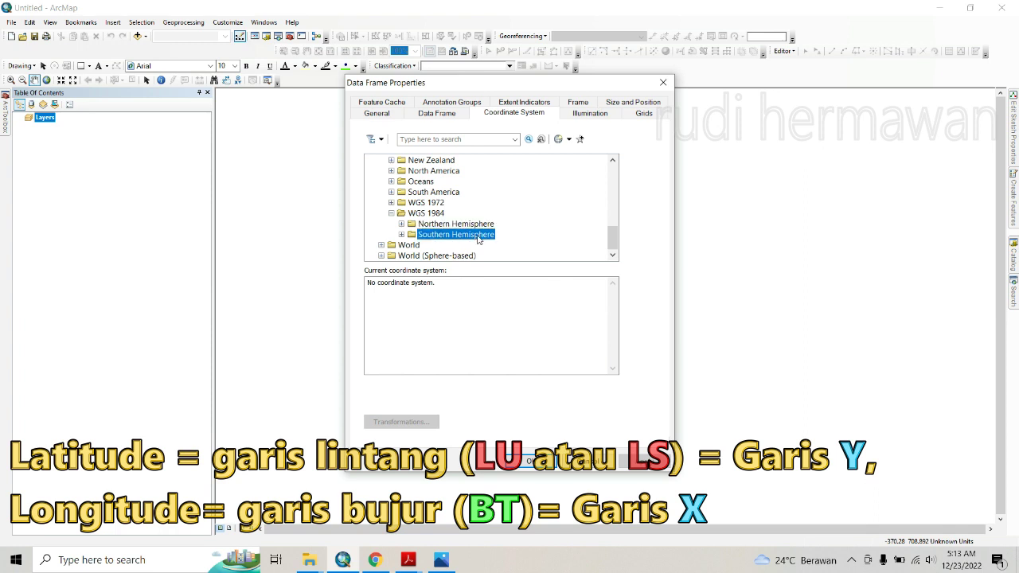
pyautogui.click(435, 226)
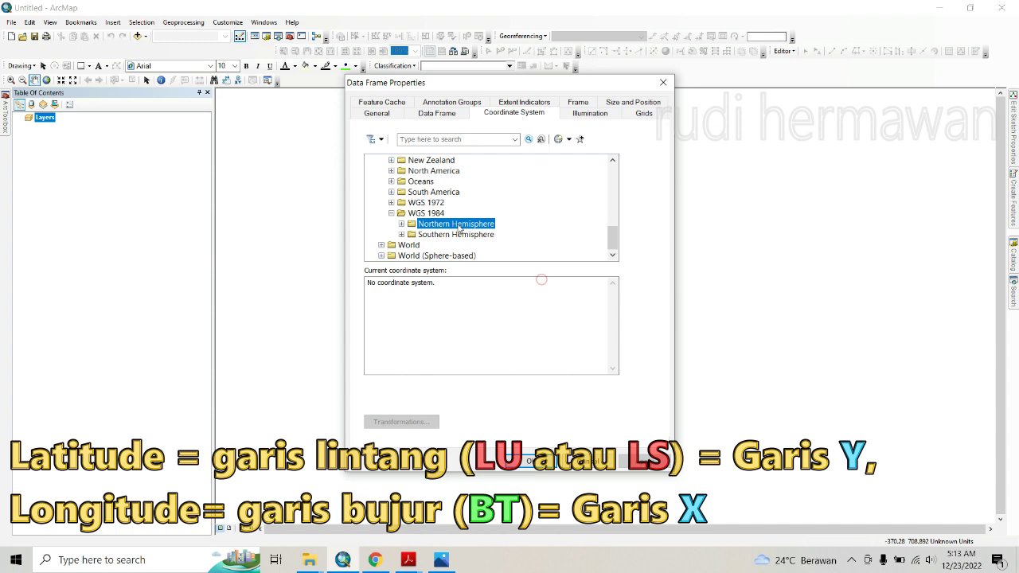
pyautogui.click(402, 225)
pyautogui.scroll(-3, 498, 231)
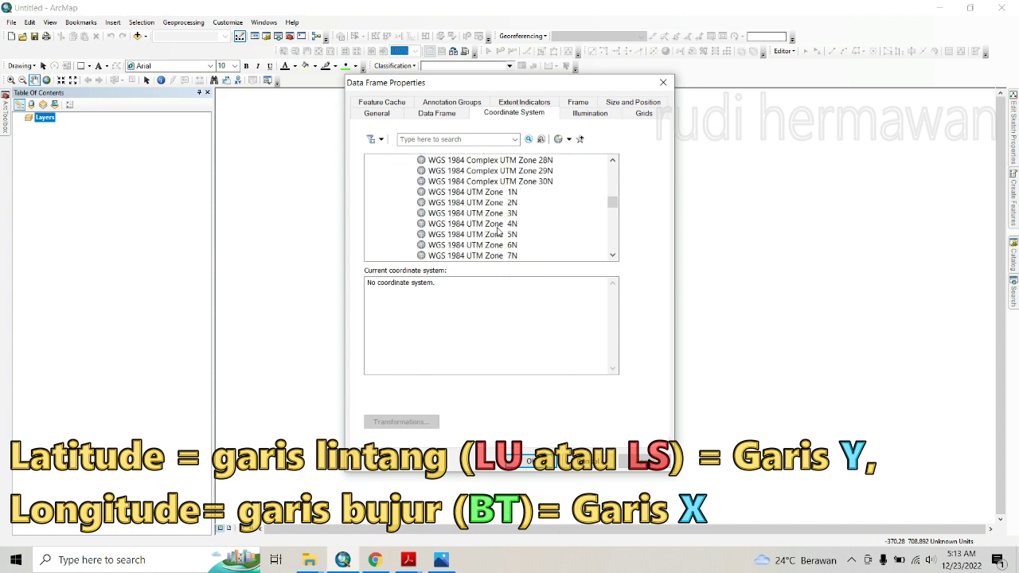
# Recheck the zone on the Zona UTM Indonesia map and set the data frame's coordinate system to WGS 1984 UTM Zone 49N.
pyautogui.moveTo(408, 560)
pyautogui.click(529, 469)
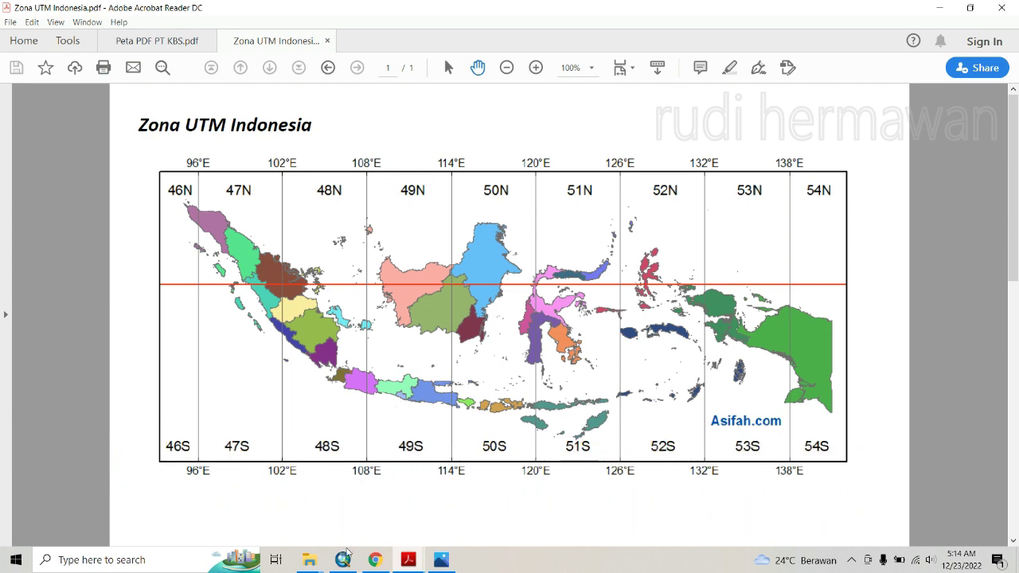
pyautogui.click(342, 559)
pyautogui.scroll(-17, 510, 207)
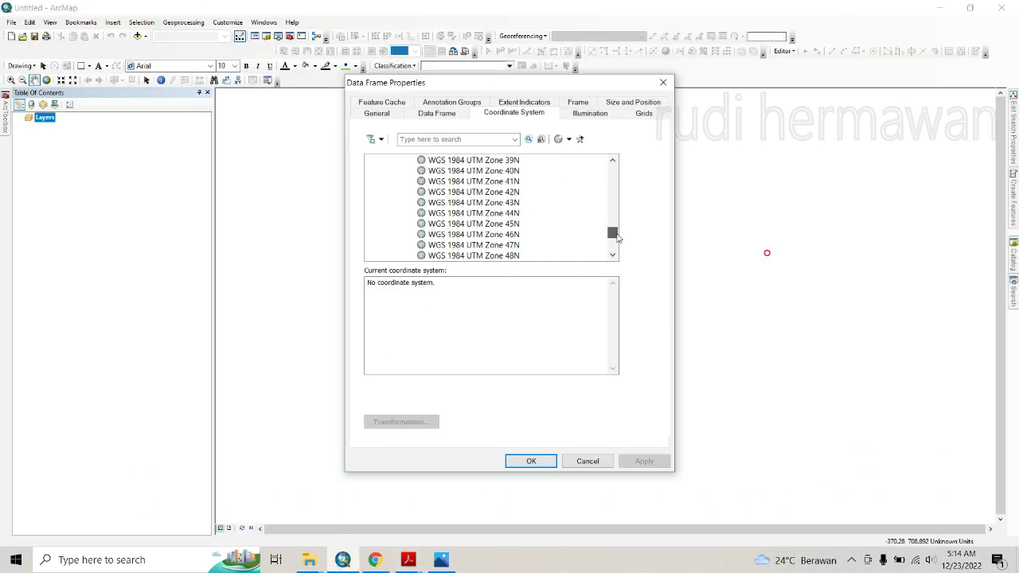
pyautogui.click(495, 161)
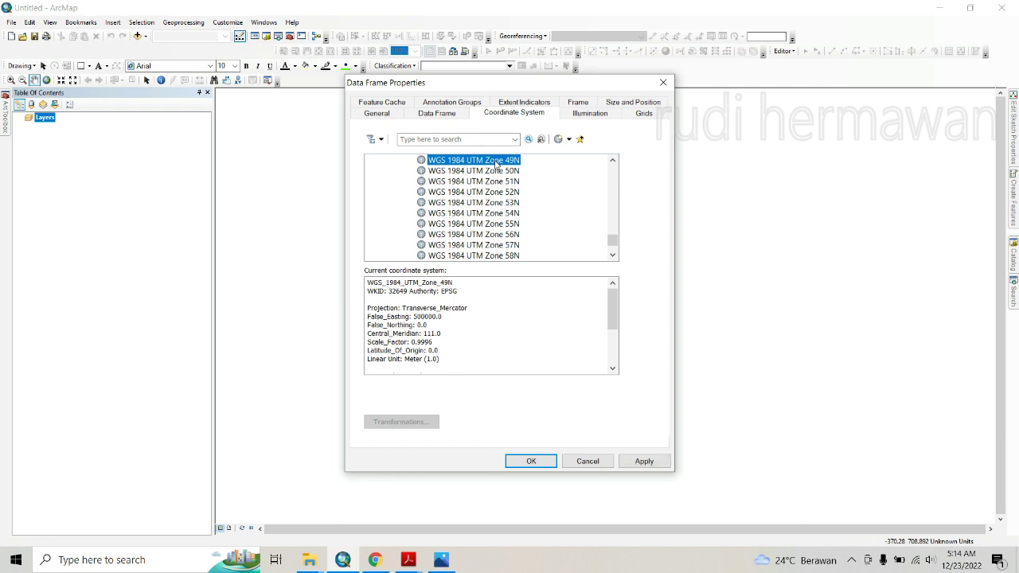
pyautogui.scroll(1, 485, 213)
pyautogui.click(644, 461)
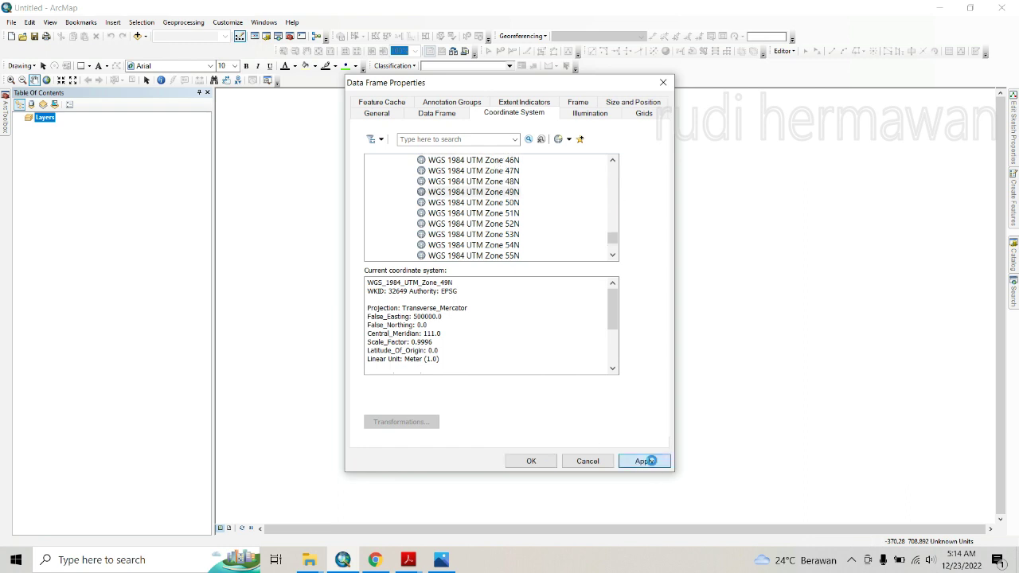
pyautogui.click(530, 461)
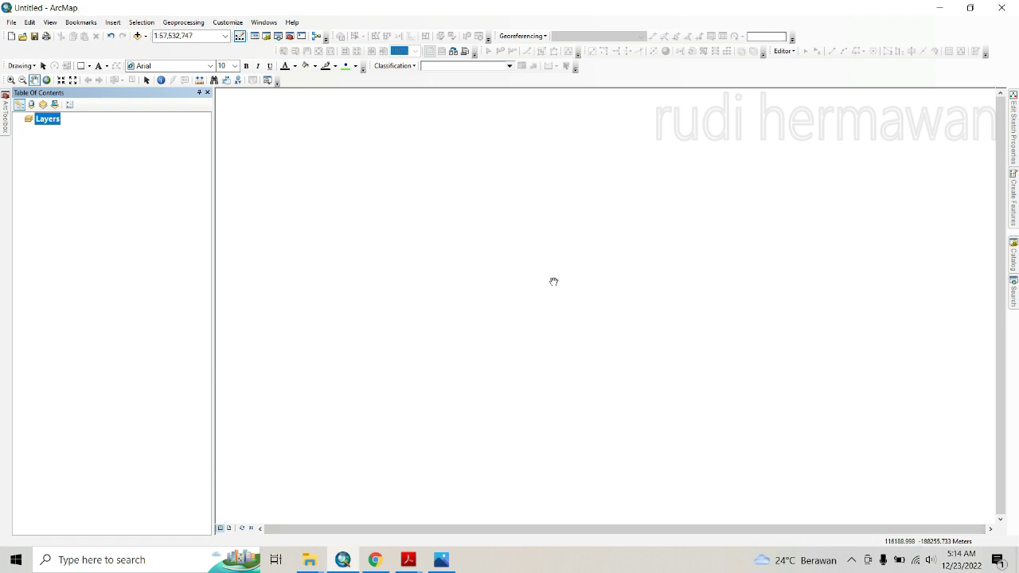
# Start adding data and browse to the 2022 12 23 georeferencing folder inside the Vlog folder dated 28 07 2022 on drive D.
pyautogui.click(136, 36)
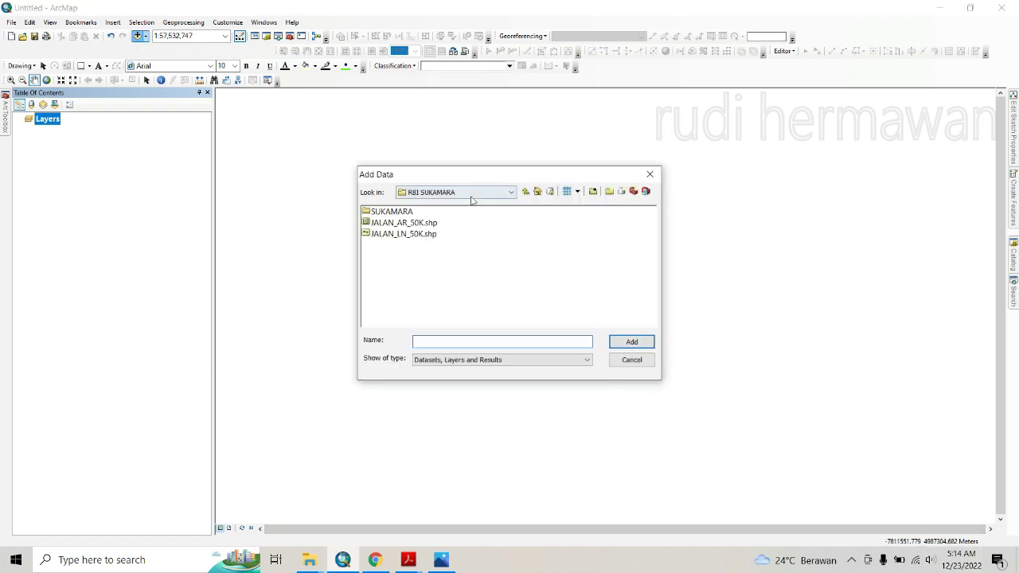
pyautogui.click(495, 193)
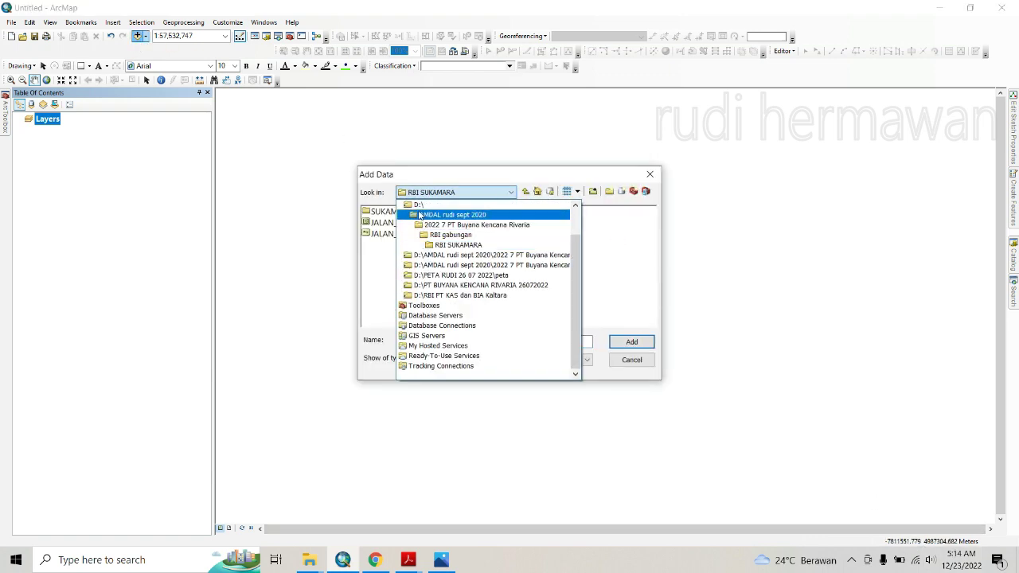
pyautogui.click(421, 213)
pyautogui.doubleClick(627, 301)
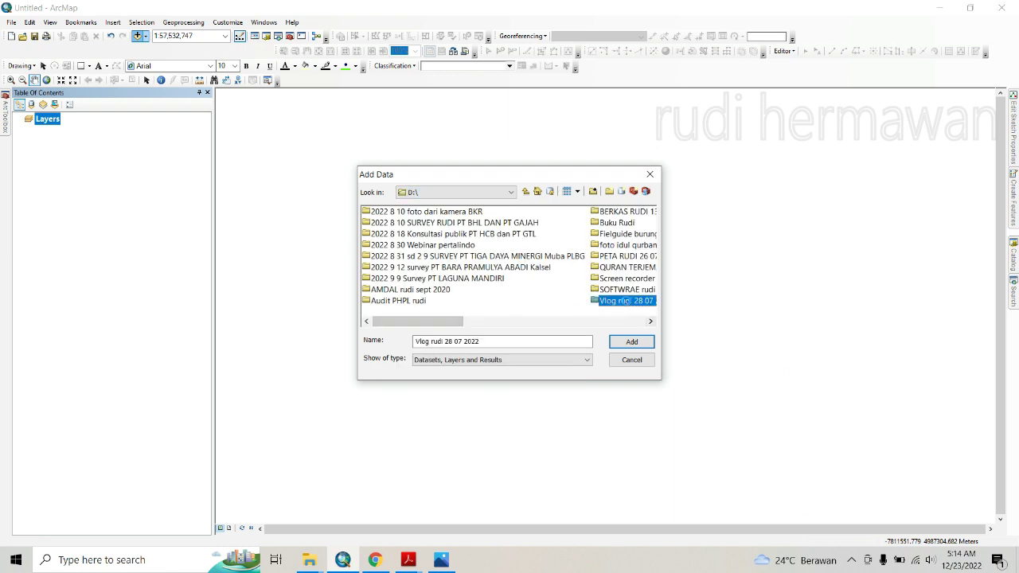
pyautogui.click(650, 322)
pyautogui.click(651, 321)
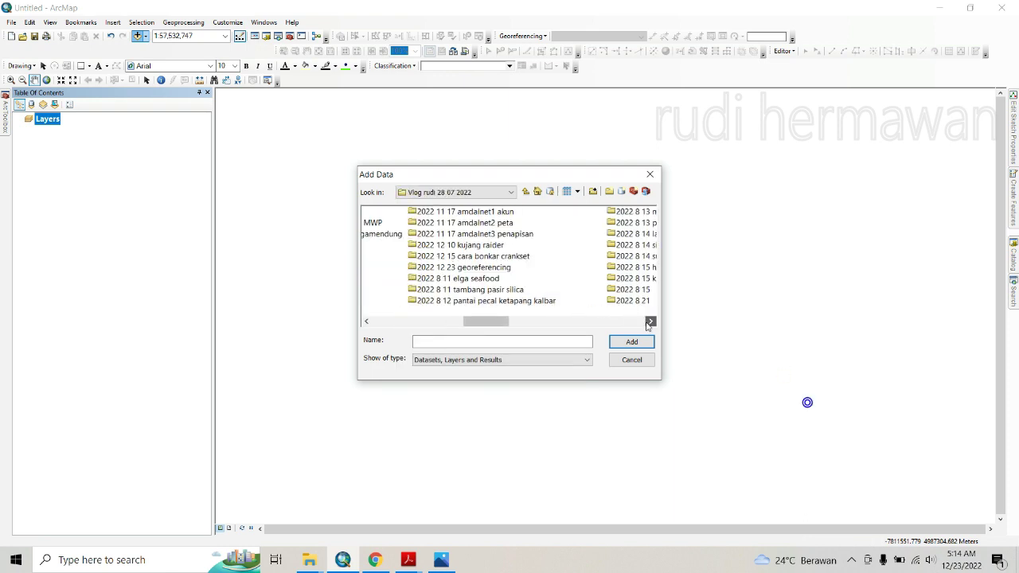
pyautogui.click(650, 321)
pyautogui.click(650, 321)
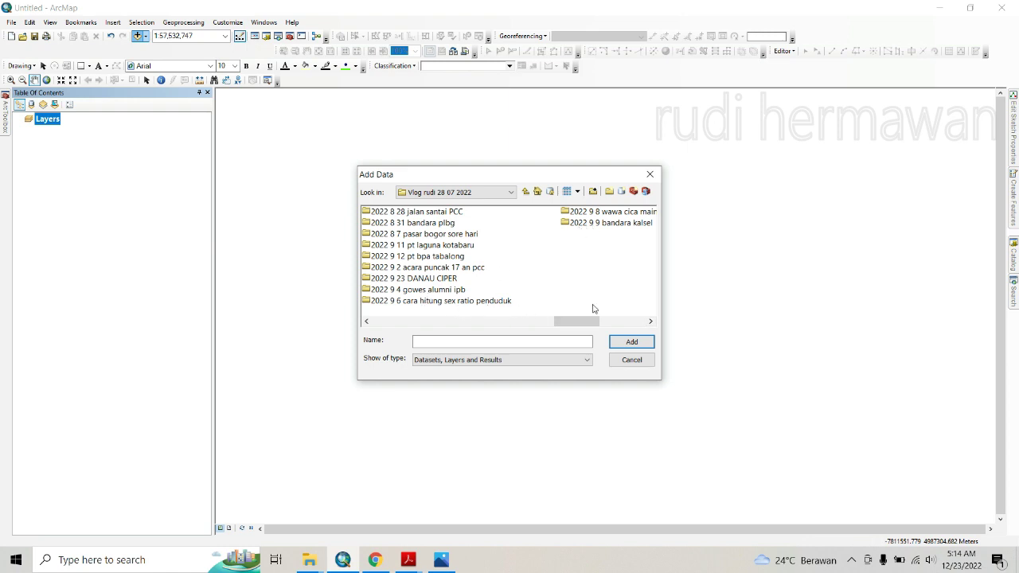
pyautogui.moveTo(568, 323); pyautogui.dragTo(422, 324)
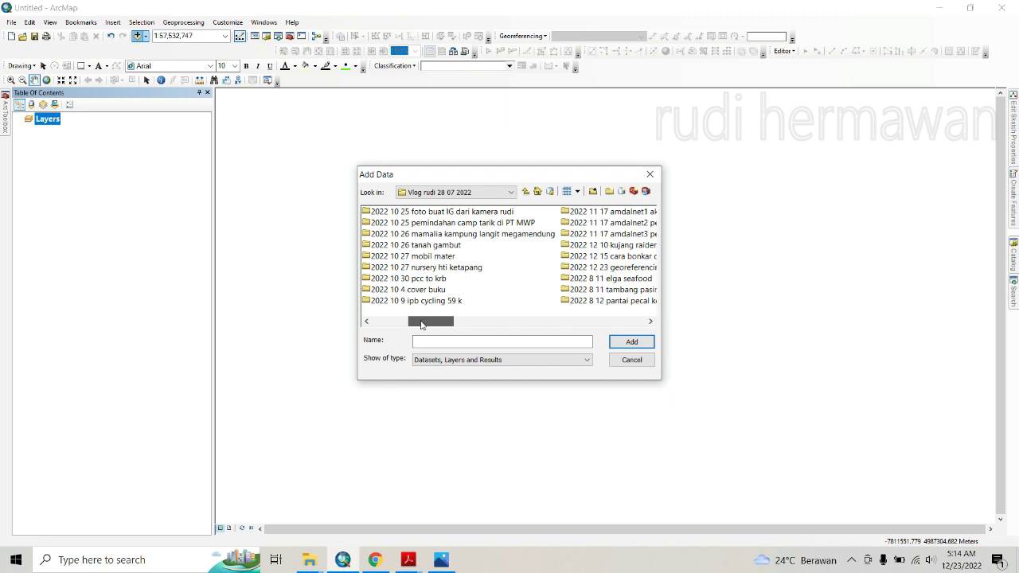
pyautogui.doubleClick(629, 268)
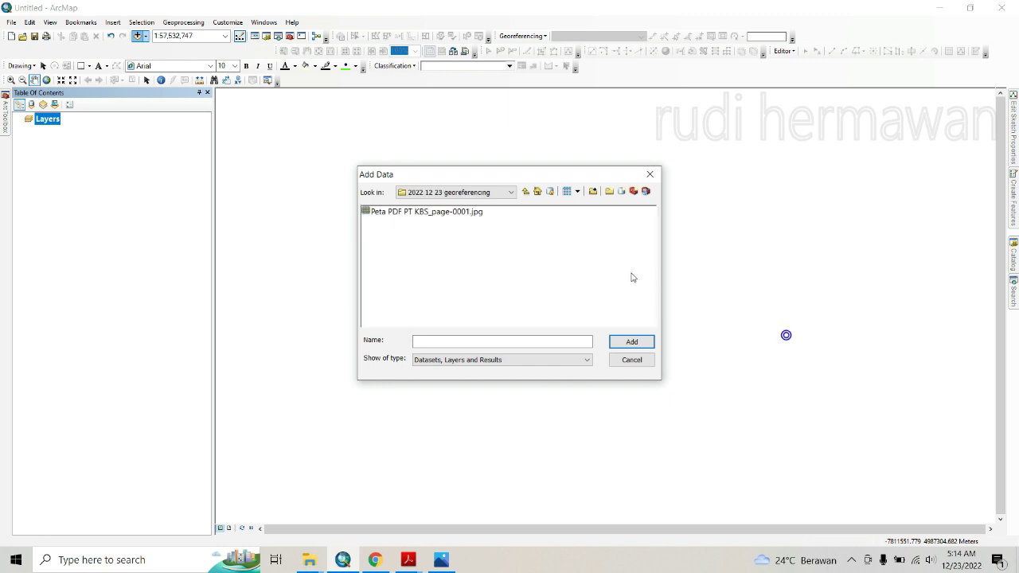
# Add Peta PDF PT KBS_page-0001.jpg to the map and accept its missing spatial reference.
pyautogui.click(419, 213)
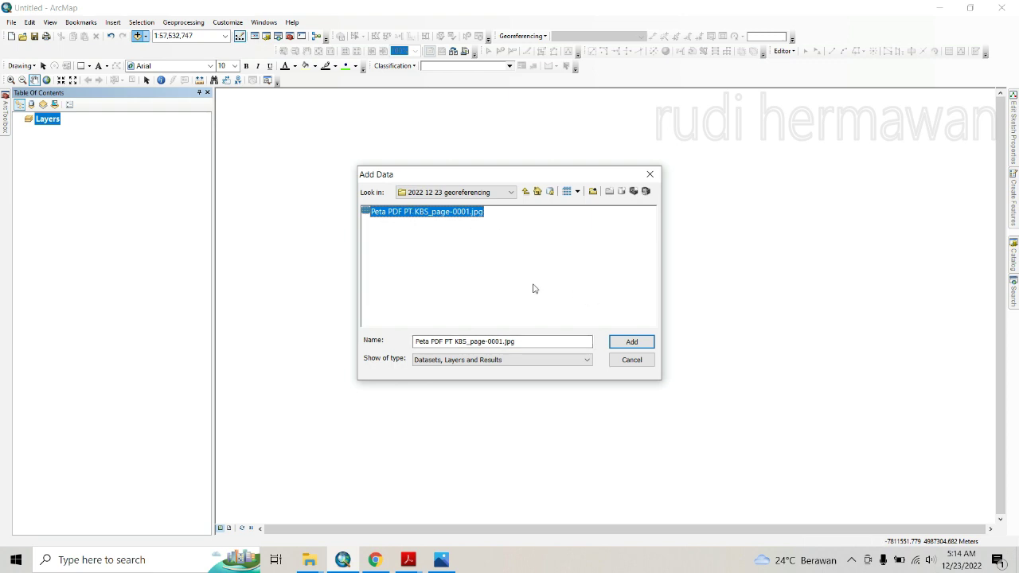
pyautogui.click(631, 342)
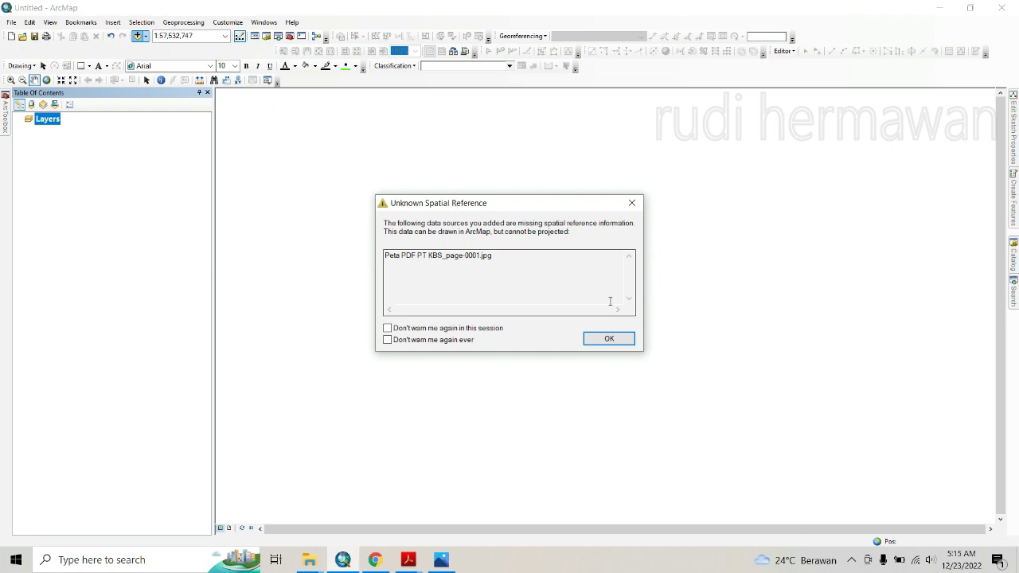
pyautogui.click(609, 338)
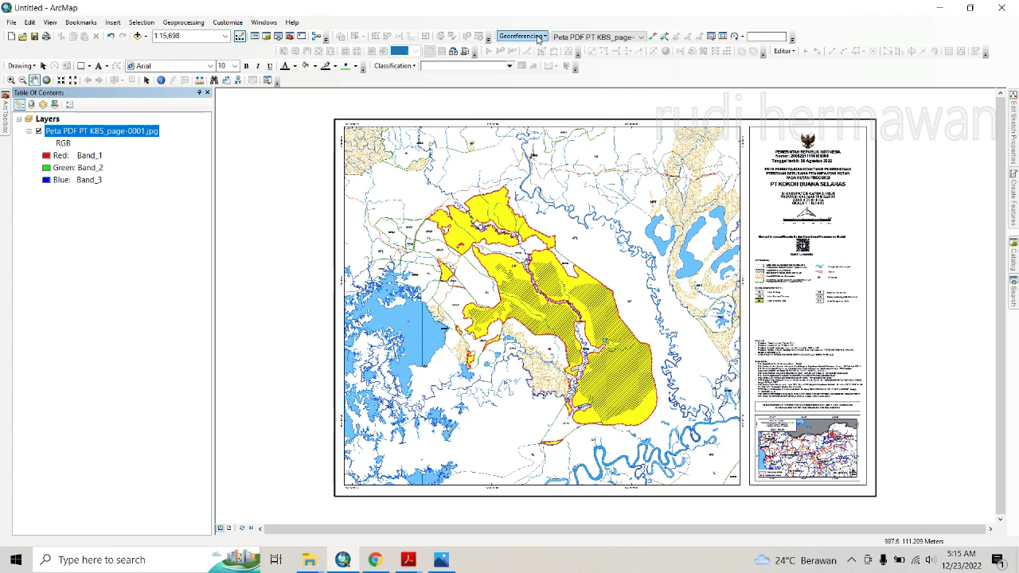
# View the Georeferencing commands and check in the list of toolbars whether the Georeferencing toolbar is enabled.
pyautogui.click(538, 37)
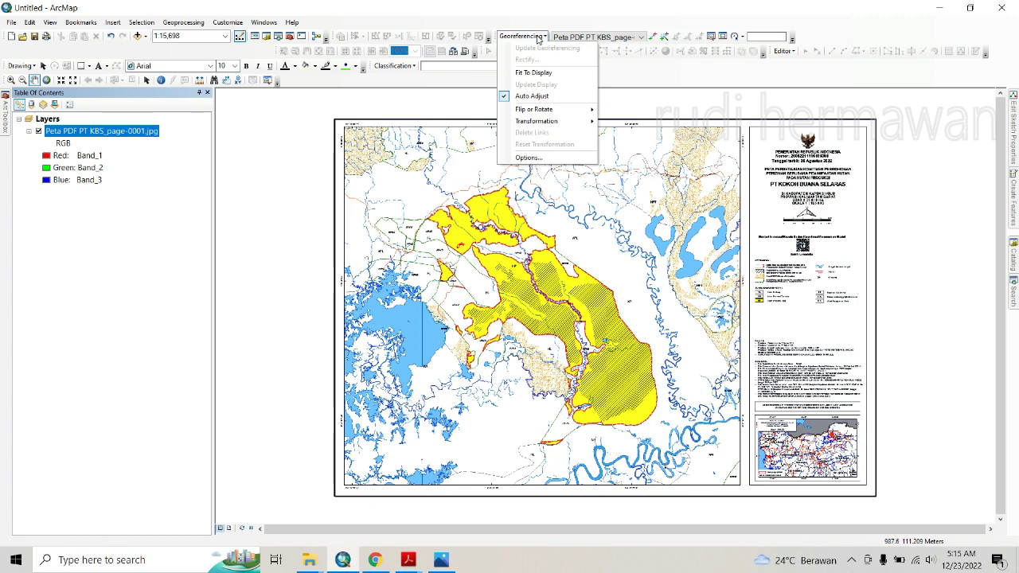
pyautogui.click(539, 37)
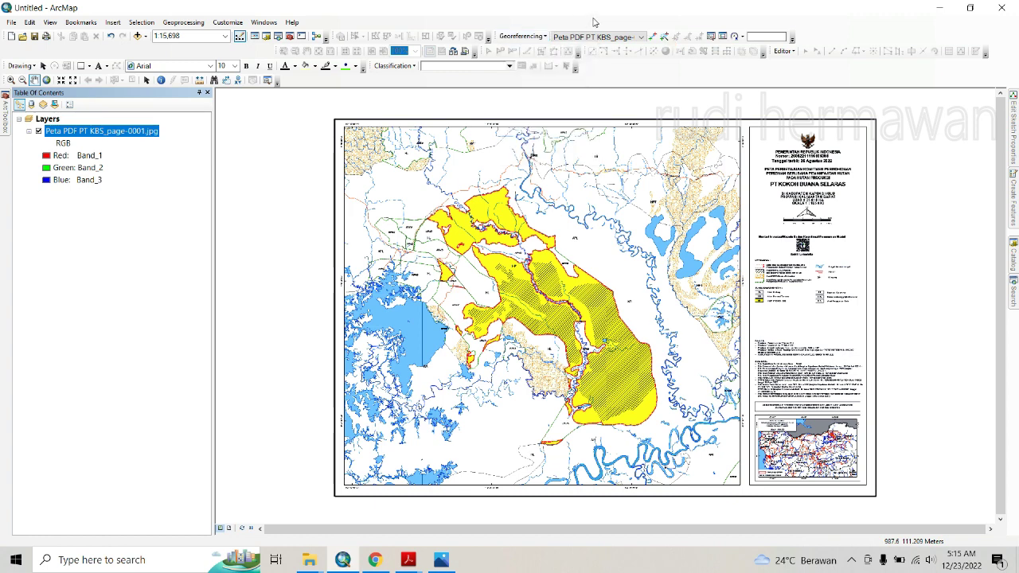
pyautogui.rightClick(845, 34)
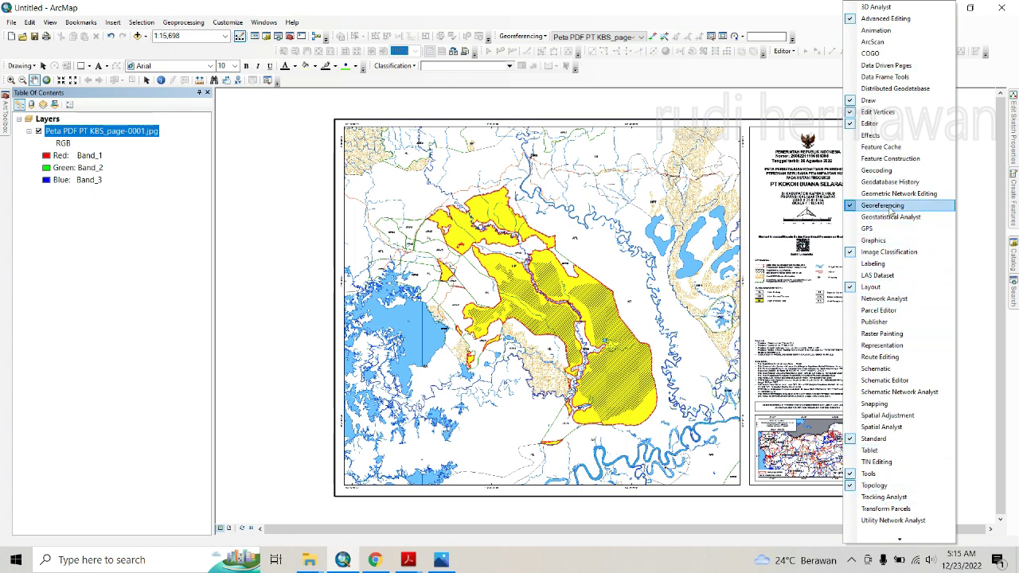
pyautogui.click(726, 21)
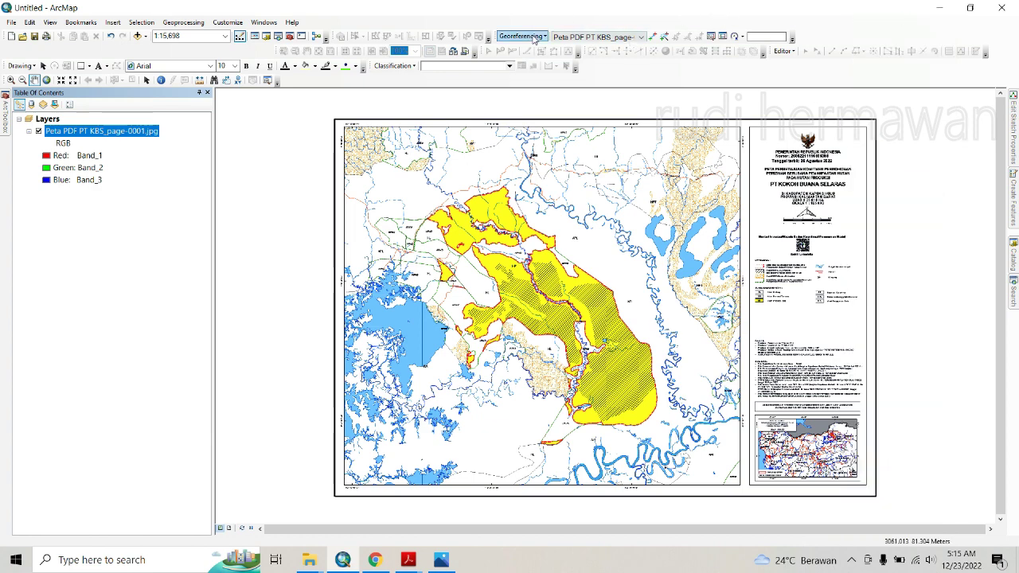
# Check that Peta PDF PT KBS_page-0001.jpg is the chosen georeferencing layer.
pyautogui.click(605, 38)
pyautogui.click(611, 46)
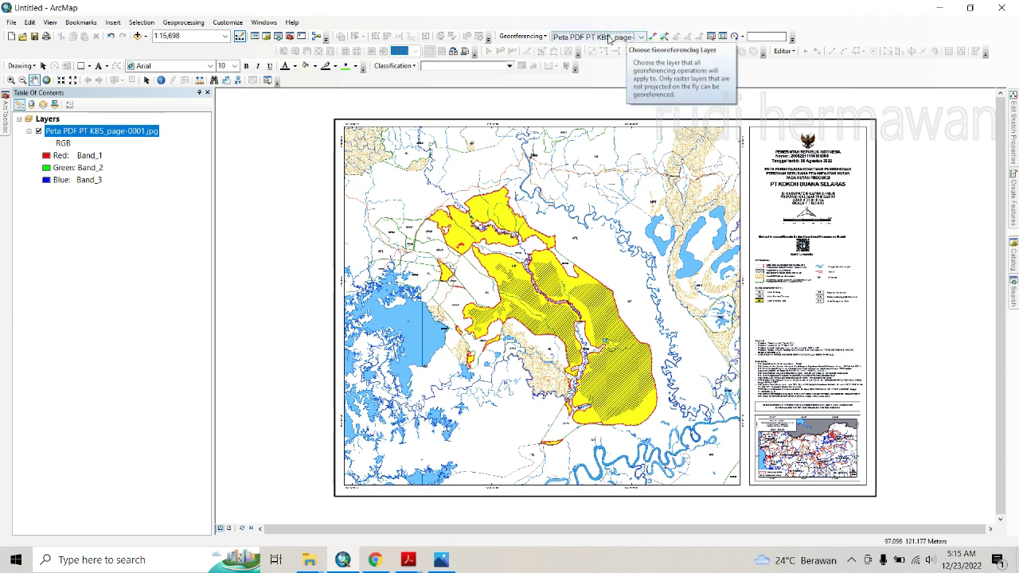
pyautogui.click(611, 38)
pyautogui.click(622, 50)
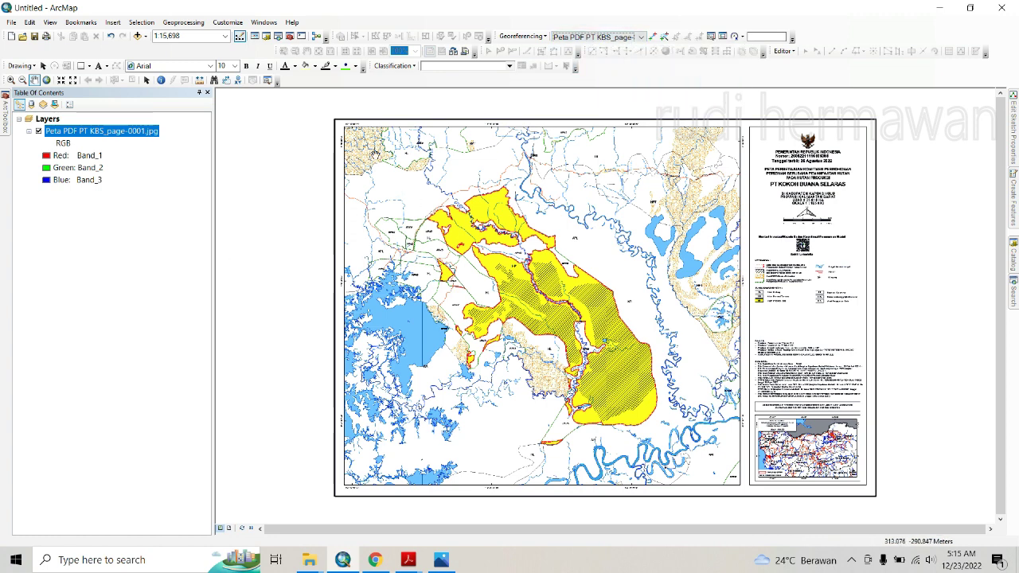
# Place the first control point on the map image where the 112° 10' 00" BT and 1° 10' 00" LU ticks intersect near the map's upper-left corner.
pyautogui.scroll(2, 382, 167)
pyautogui.scroll(-3, 349, 129)
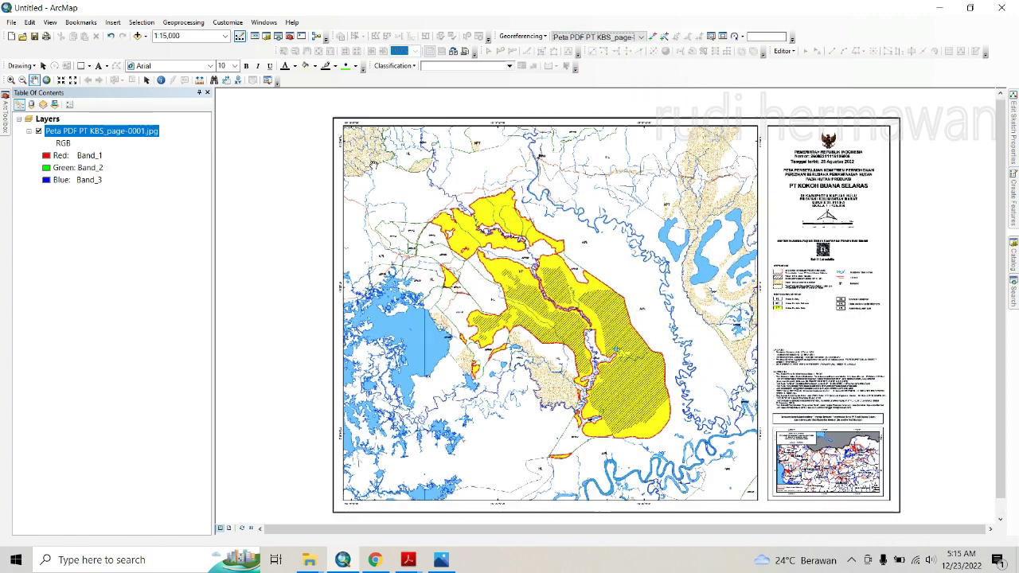
pyautogui.scroll(-4, 350, 129)
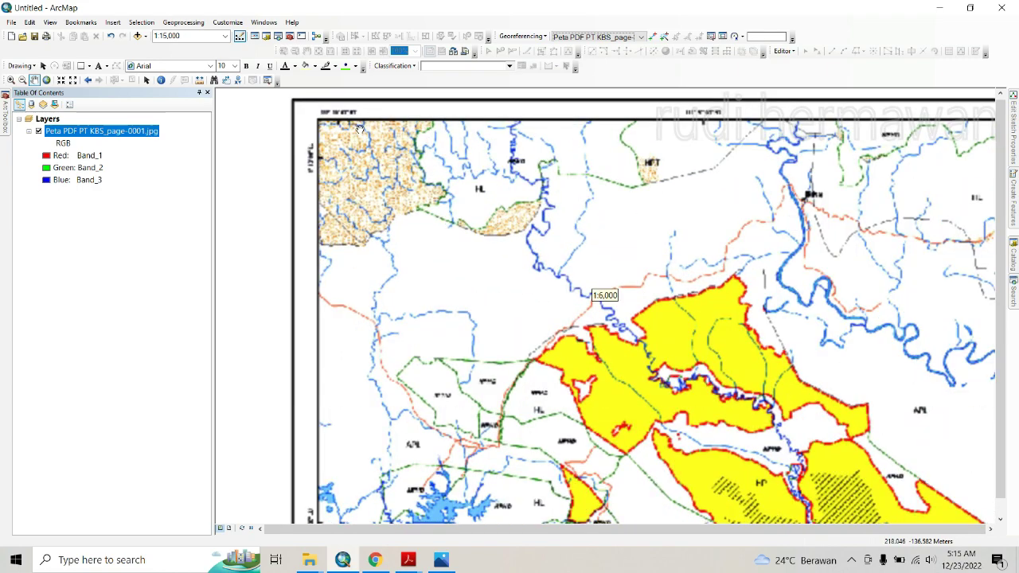
pyautogui.scroll(-3, 360, 129)
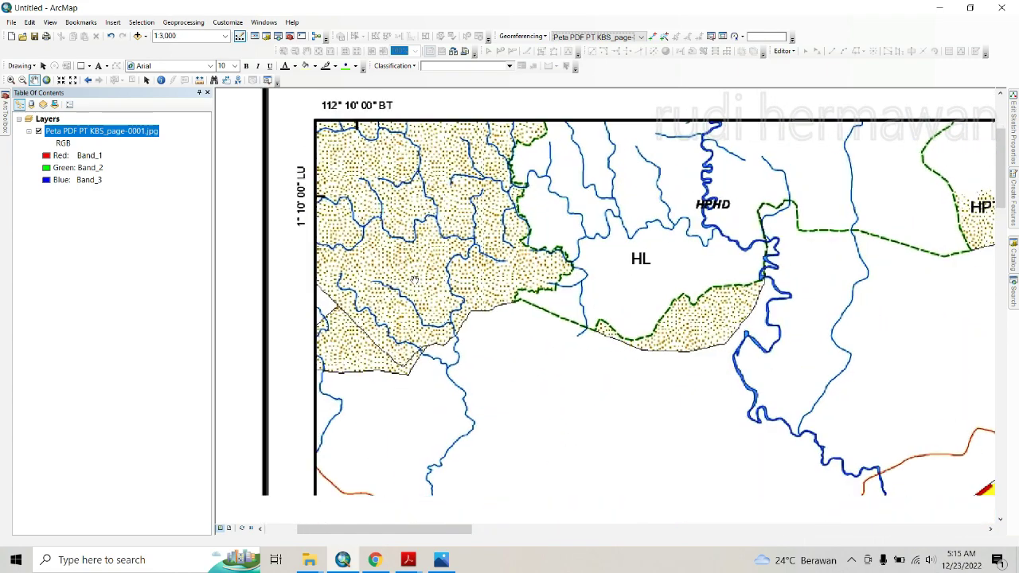
pyautogui.scroll(-2, 398, 177)
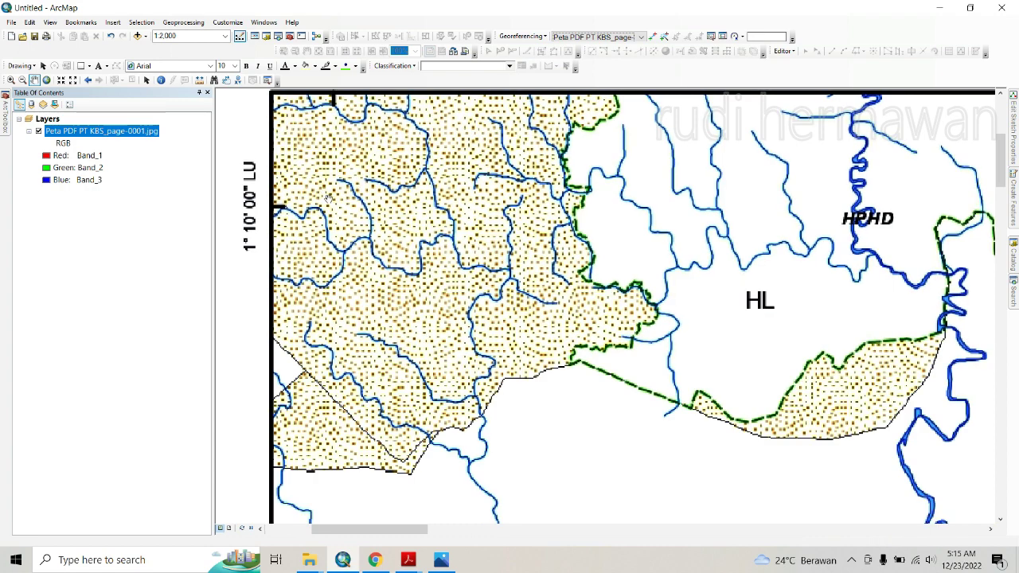
pyautogui.moveTo(334, 192); pyautogui.dragTo(422, 339)
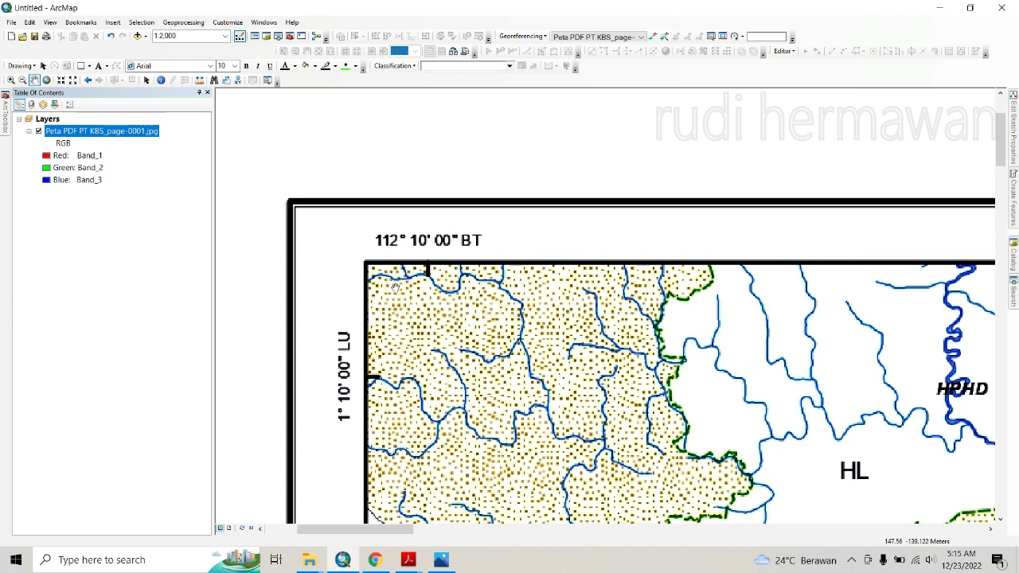
pyautogui.moveTo(397, 369); pyautogui.dragTo(486, 370)
pyautogui.moveTo(539, 296); pyautogui.dragTo(906, 433)
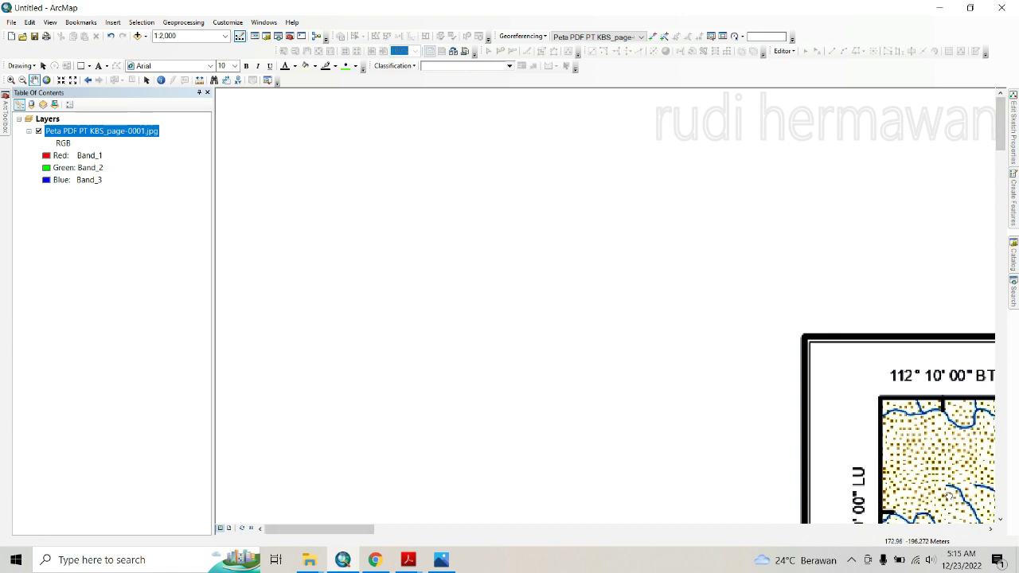
pyautogui.moveTo(950, 496); pyautogui.dragTo(993, 493)
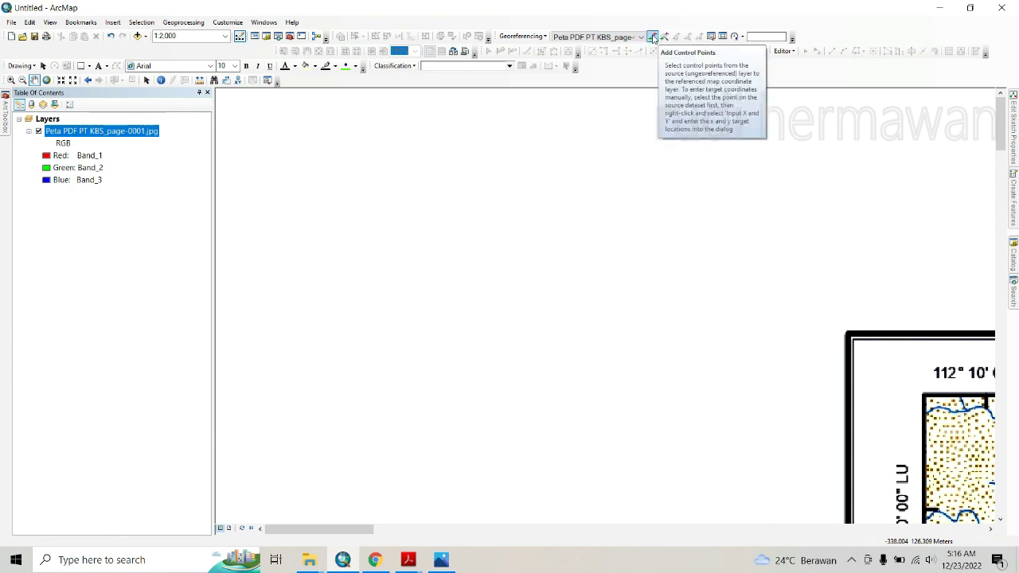
pyautogui.click(652, 37)
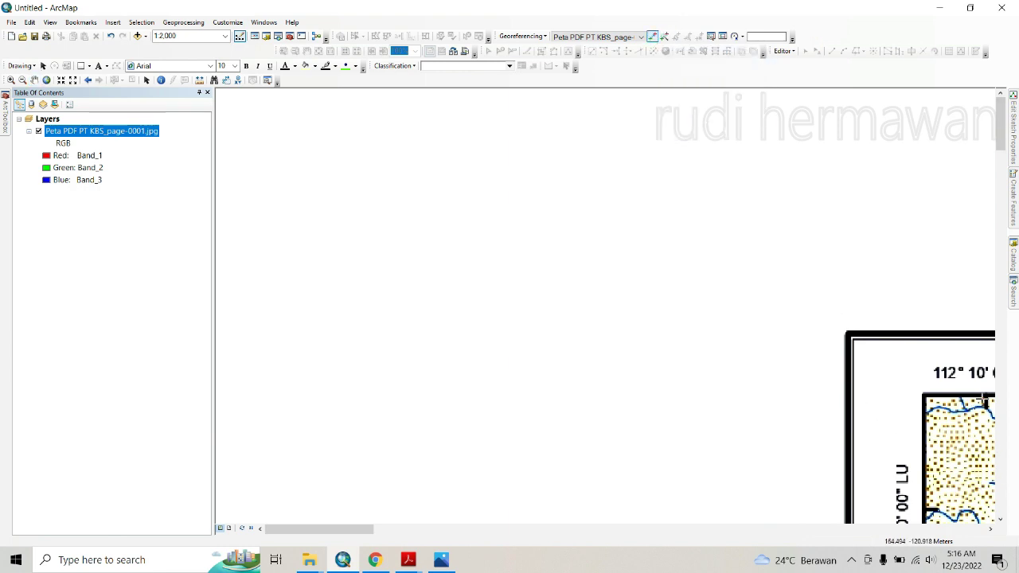
pyautogui.click(986, 509)
# Enter the first control point's longitude in DMS as 112° 10' 0" from the map label and set its latitude direction to N.
pyautogui.rightClick(952, 462)
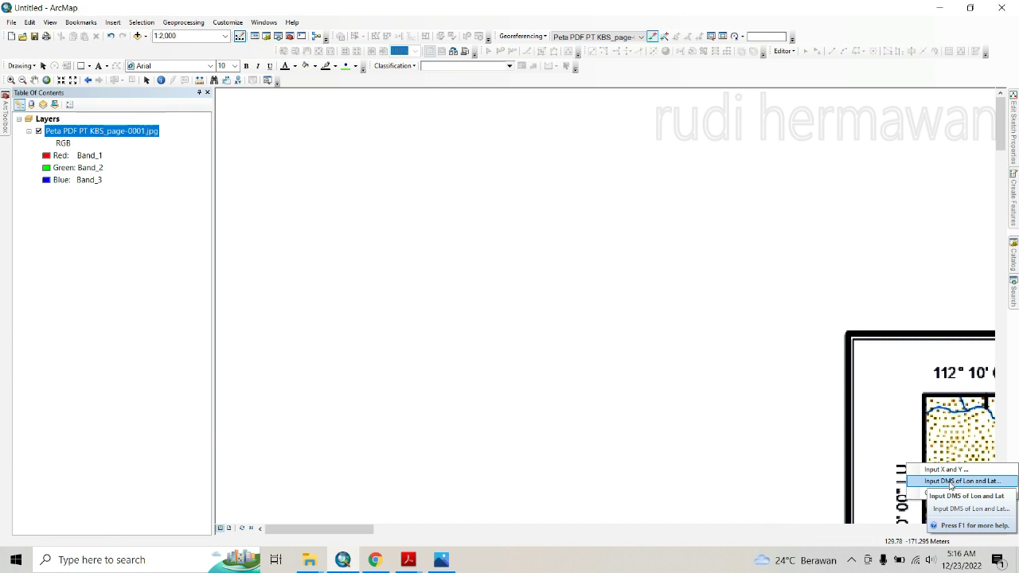
pyautogui.click(950, 482)
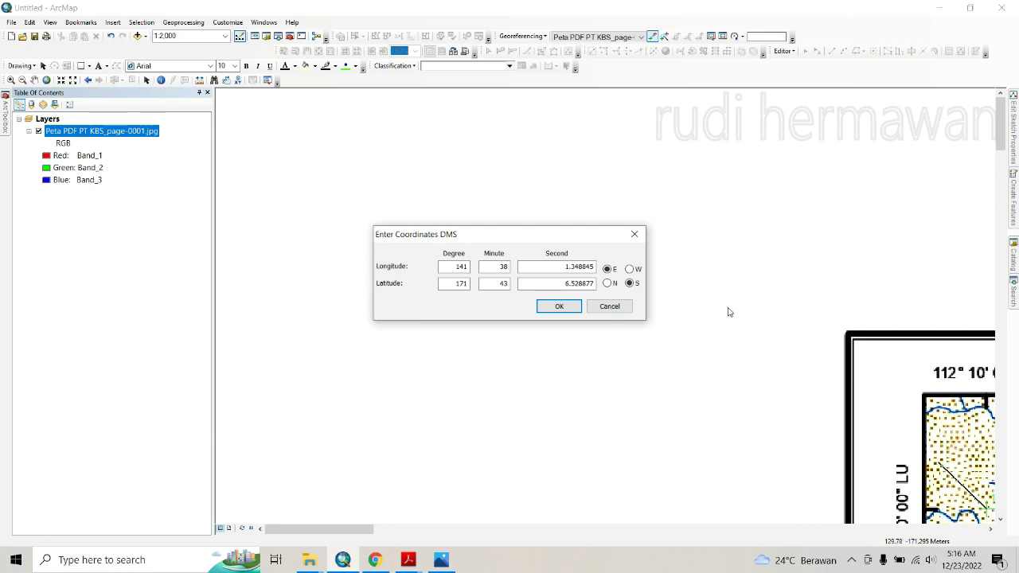
pyautogui.click(609, 283)
pyautogui.click(451, 556)
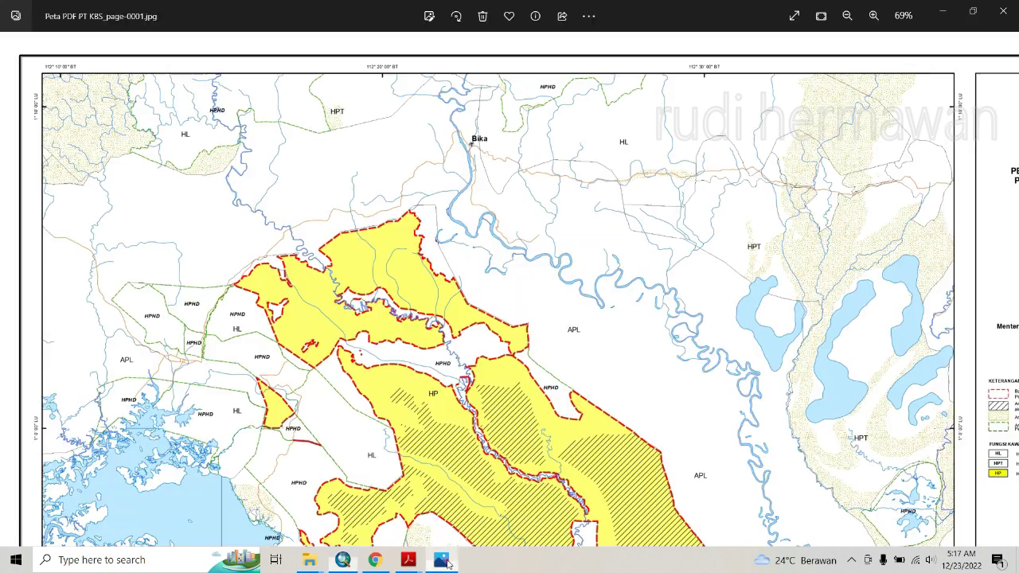
pyautogui.click(873, 15)
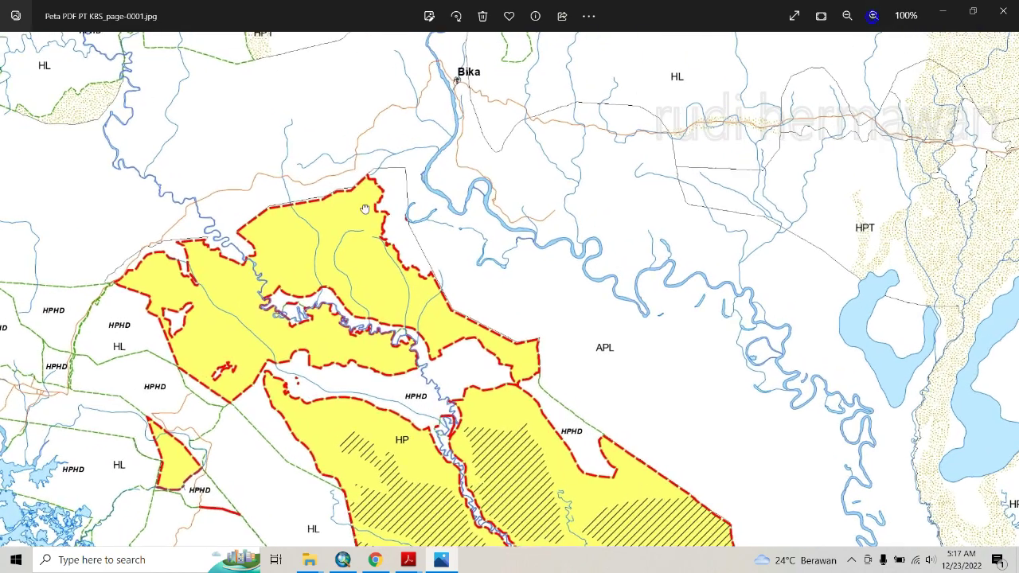
pyautogui.moveTo(363, 207); pyautogui.dragTo(591, 325)
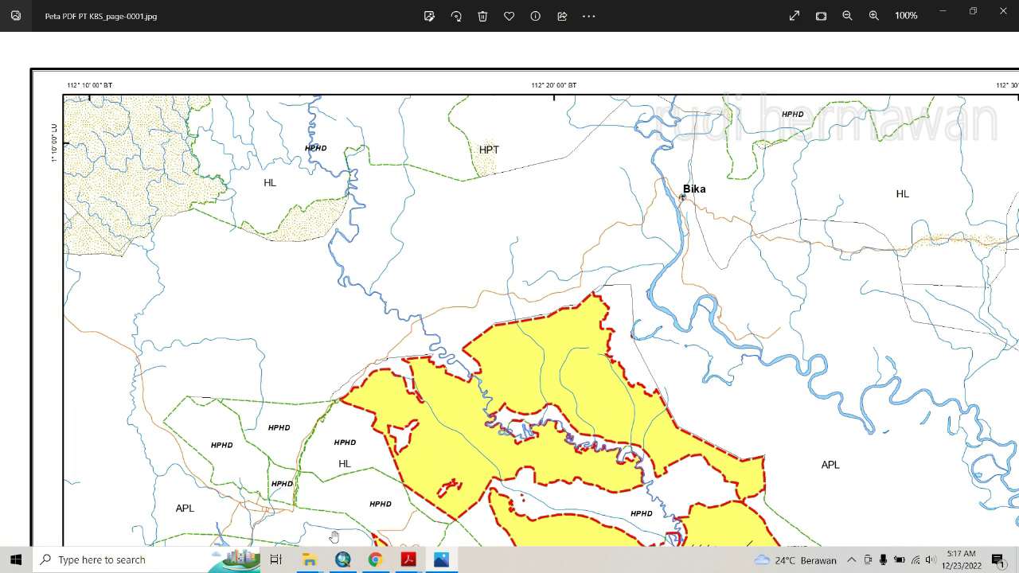
pyautogui.click(346, 564)
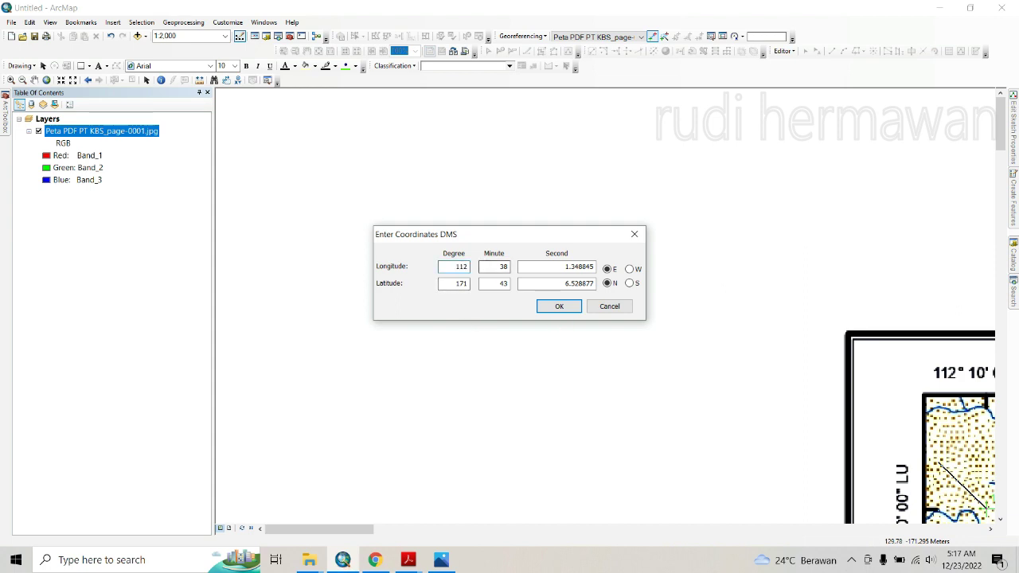
pyautogui.press('Tab')
pyautogui.write('10')
pyautogui.press('Tab')
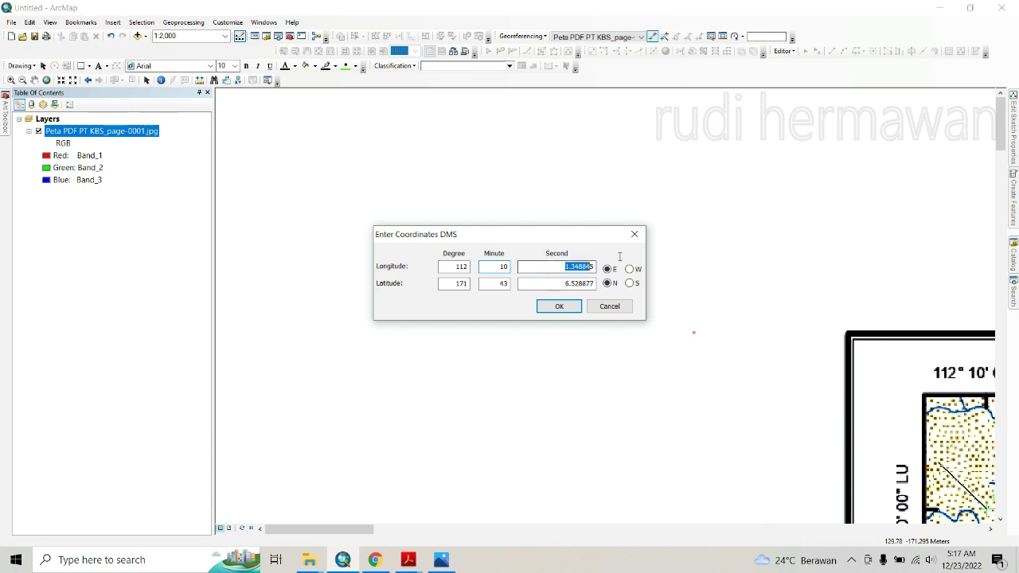
pyautogui.write('0')
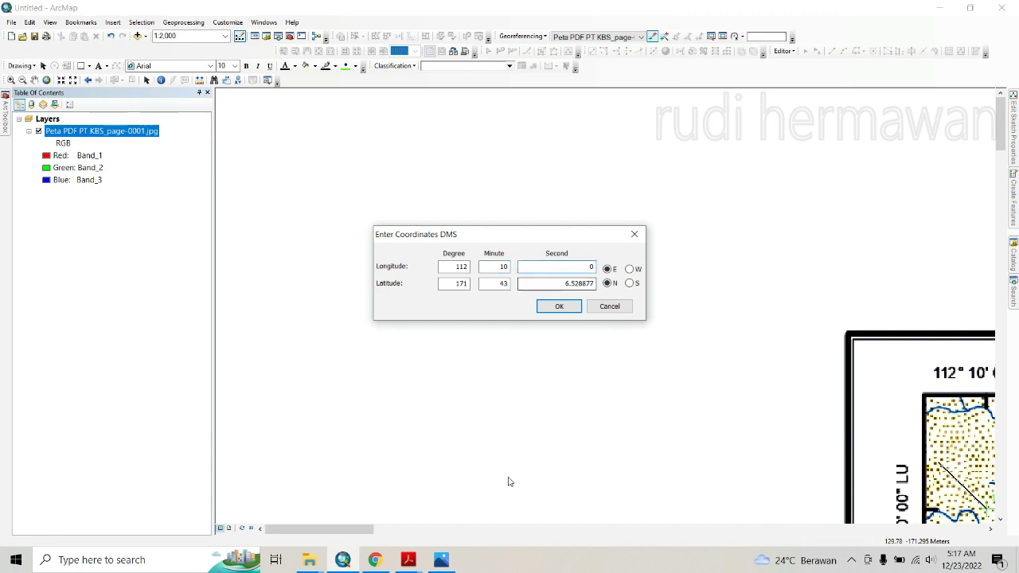
# Recheck the latitude label on the map image, set the first control point's latitude to 1° 10' 0" and accept the coordinates.
pyautogui.click(441, 560)
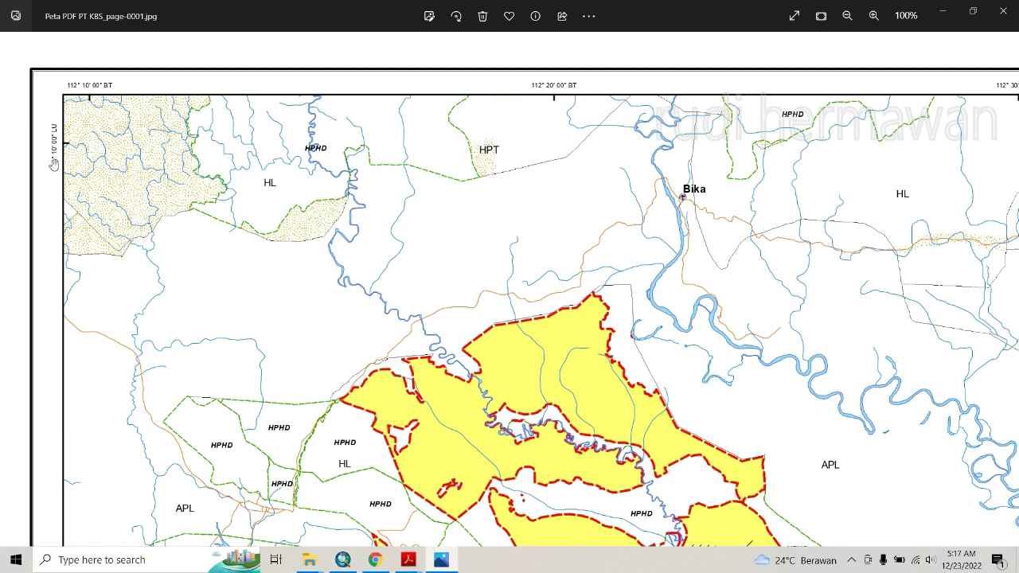
pyautogui.click(342, 560)
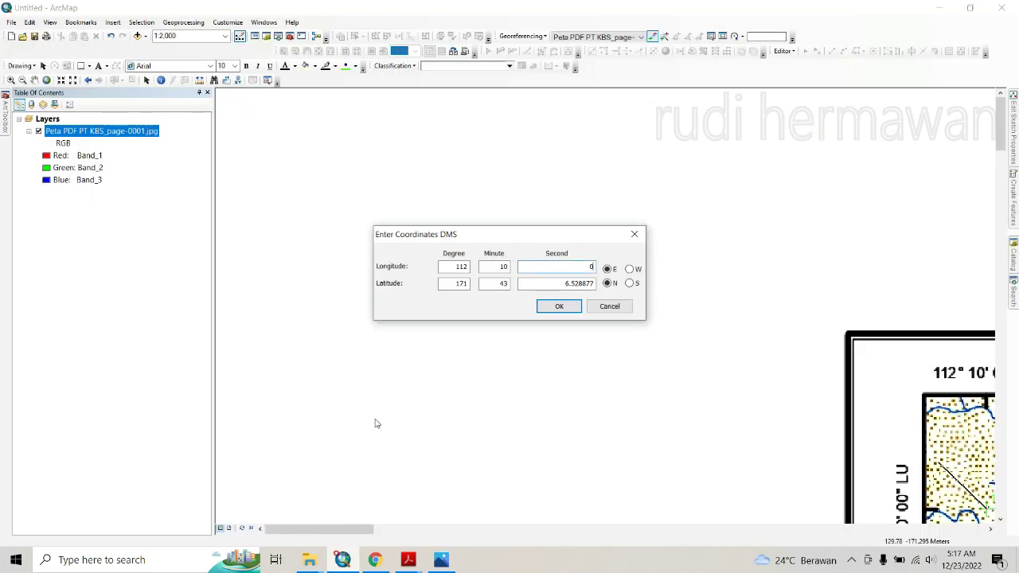
pyautogui.moveTo(441, 284); pyautogui.dragTo(468, 284)
pyautogui.write('1')
pyautogui.press('Tab')
pyautogui.write('1')
pyautogui.press('Tab')
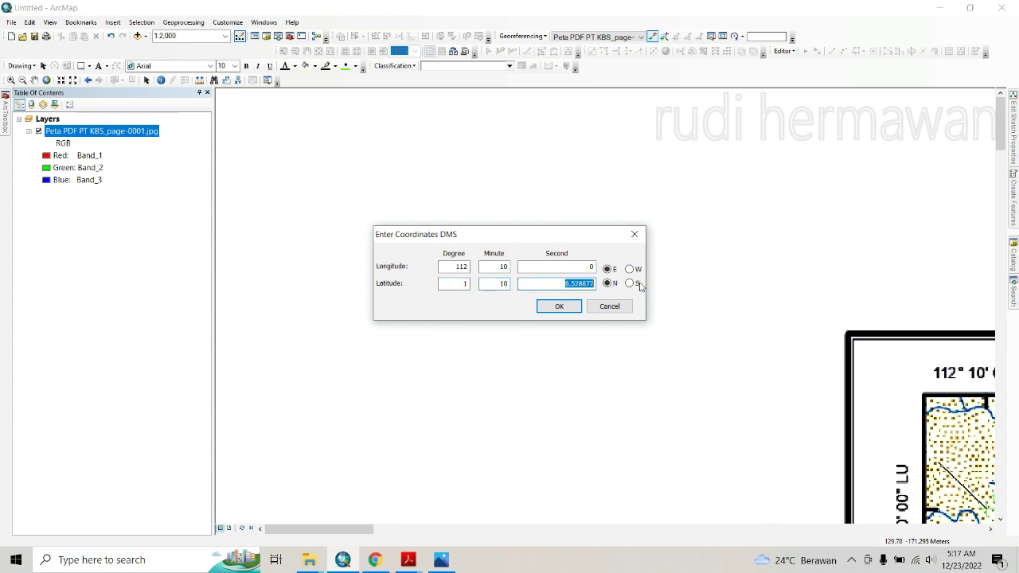
pyautogui.click(580, 306)
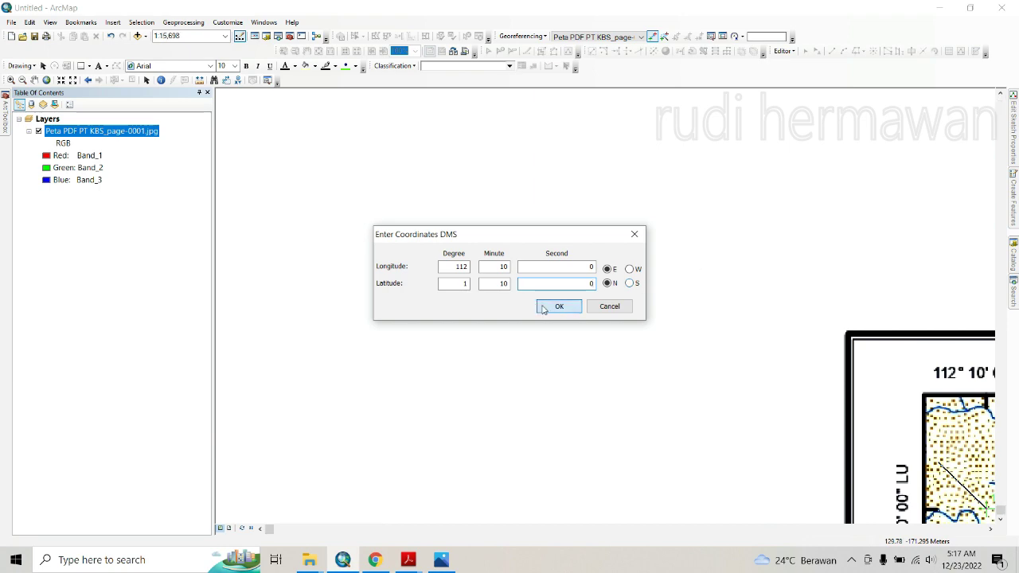
# Place the second control point where the 112° 30' 00" BT and 1° 10' 00" LU ticks intersect near the map's upper-right corner.
pyautogui.rightClick(122, 134)
pyautogui.click(159, 186)
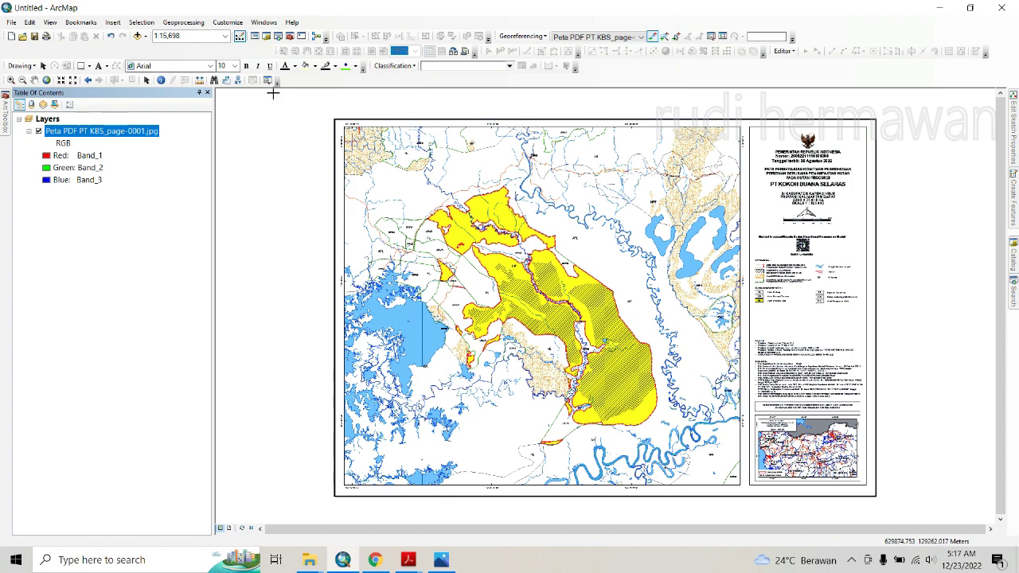
pyautogui.scroll(-4, 673, 148)
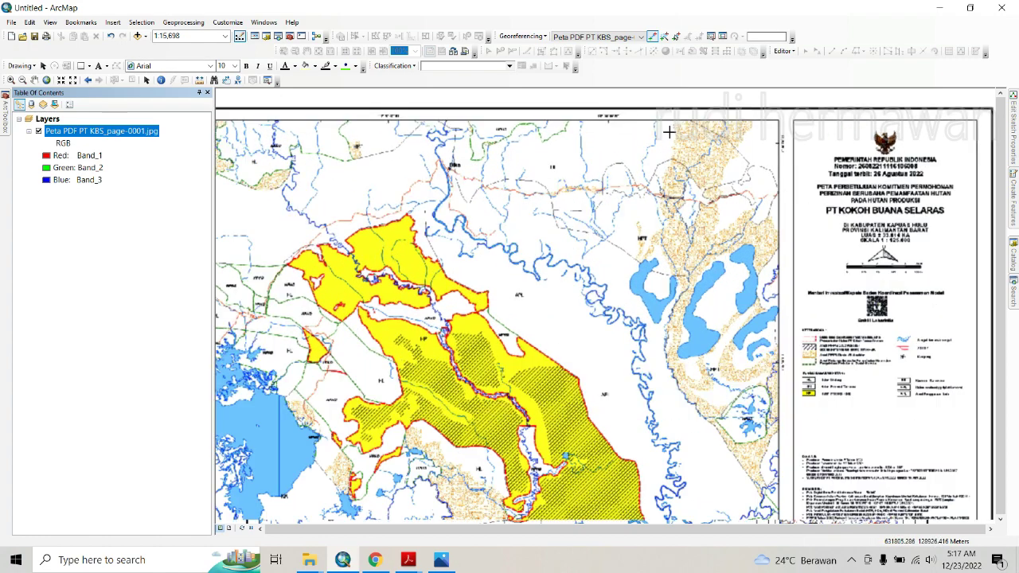
pyautogui.scroll(-2, 650, 126)
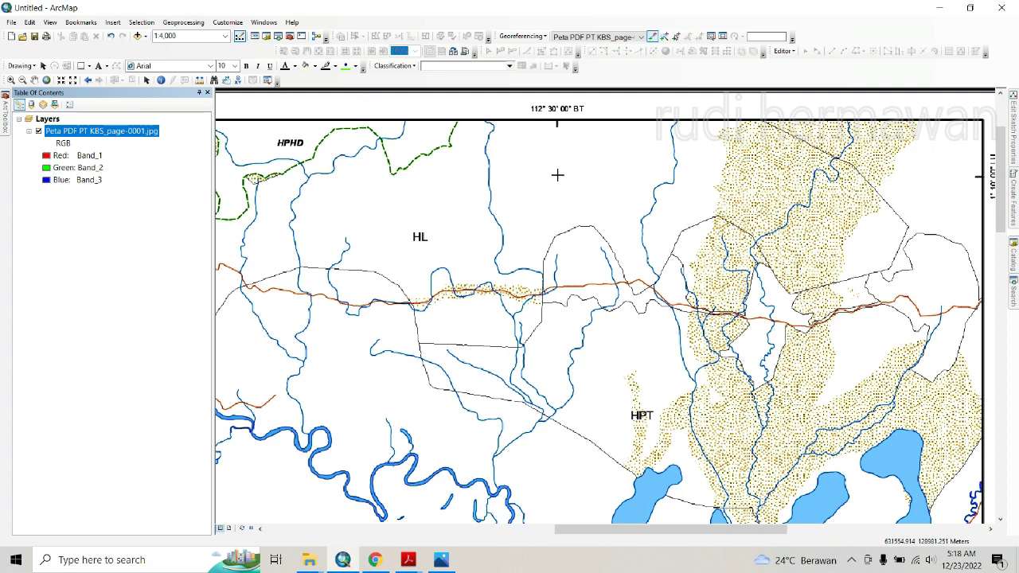
pyautogui.click(34, 80)
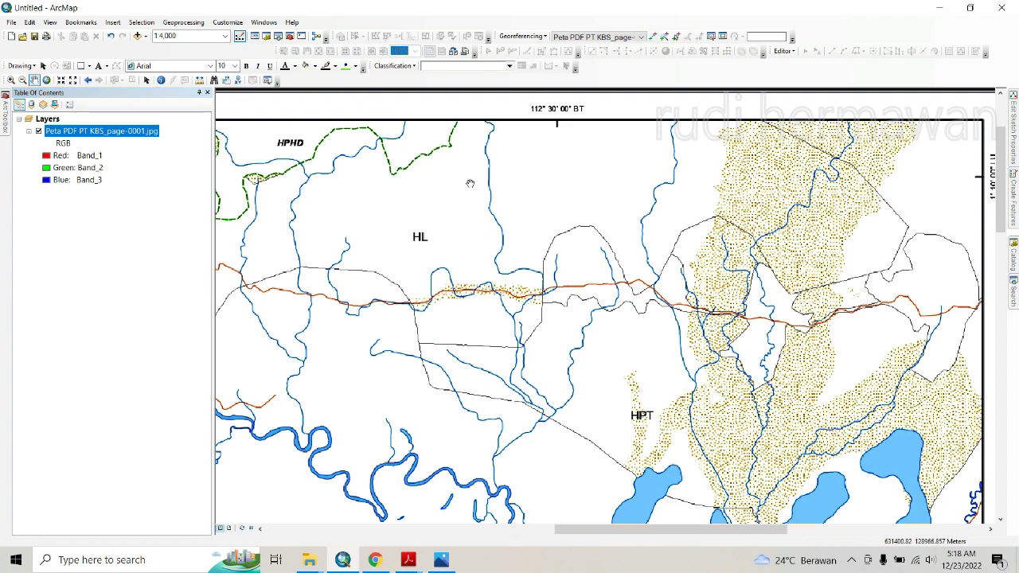
pyautogui.moveTo(456, 228); pyautogui.dragTo(318, 413)
pyautogui.moveTo(511, 314); pyautogui.dragTo(422, 318)
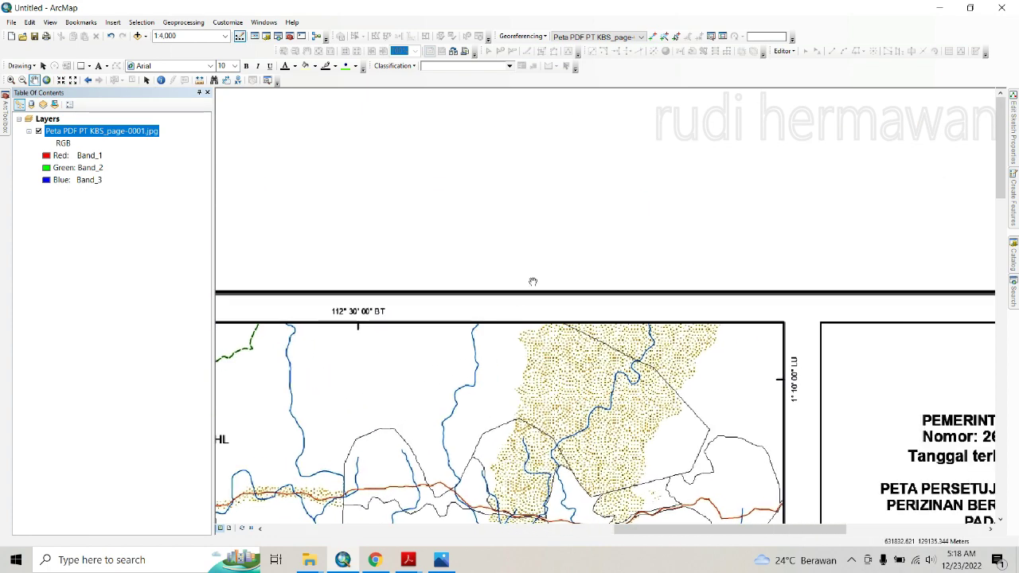
pyautogui.moveTo(474, 284); pyautogui.dragTo(418, 396)
pyautogui.moveTo(436, 431); pyautogui.dragTo(432, 449)
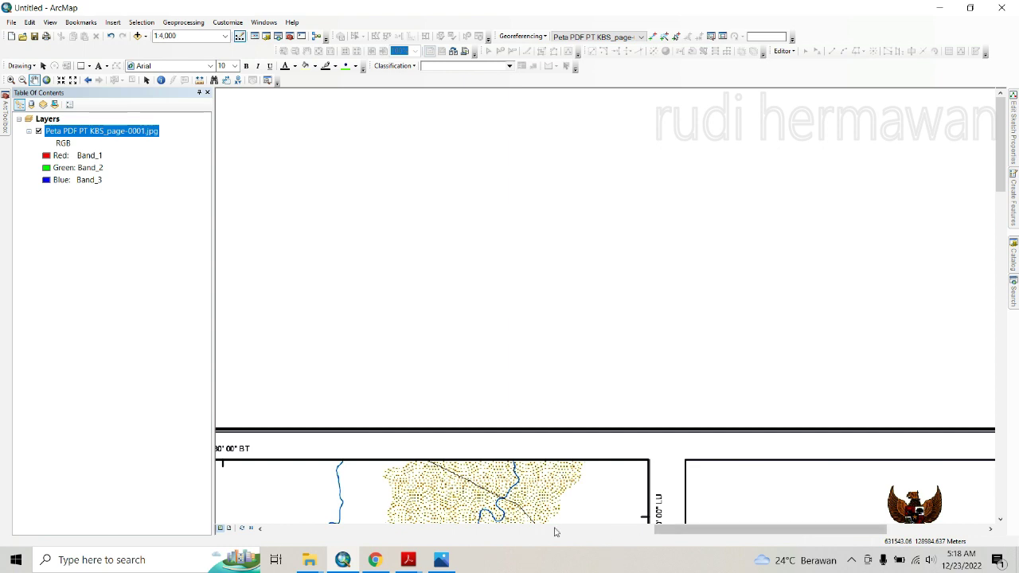
pyautogui.click(652, 38)
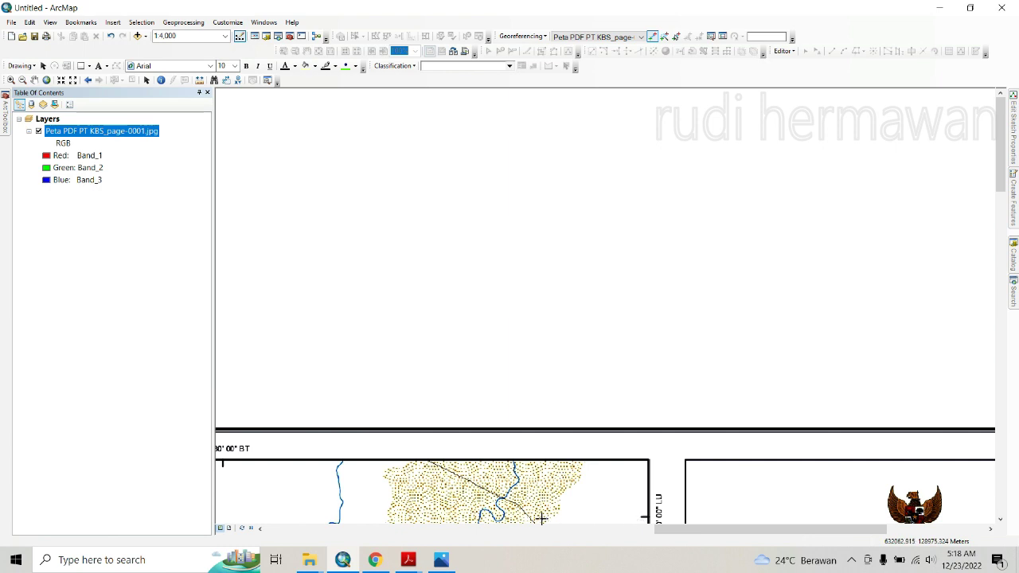
pyautogui.click(222, 517)
# Check the second control point's longitude label on the map image and enter its DMS longitude as 112° 30' 0".
pyautogui.rightClick(297, 460)
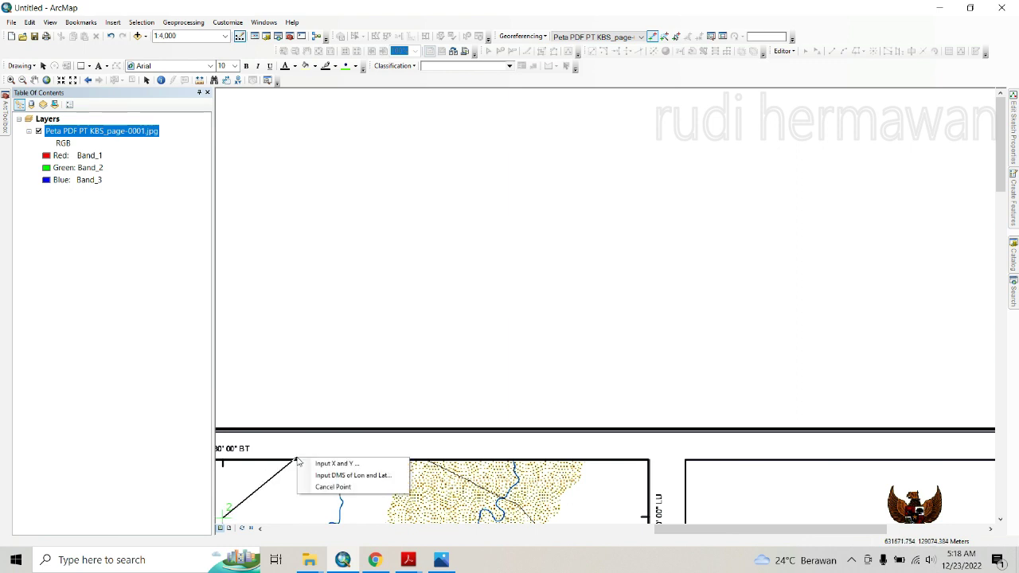
pyautogui.click(335, 476)
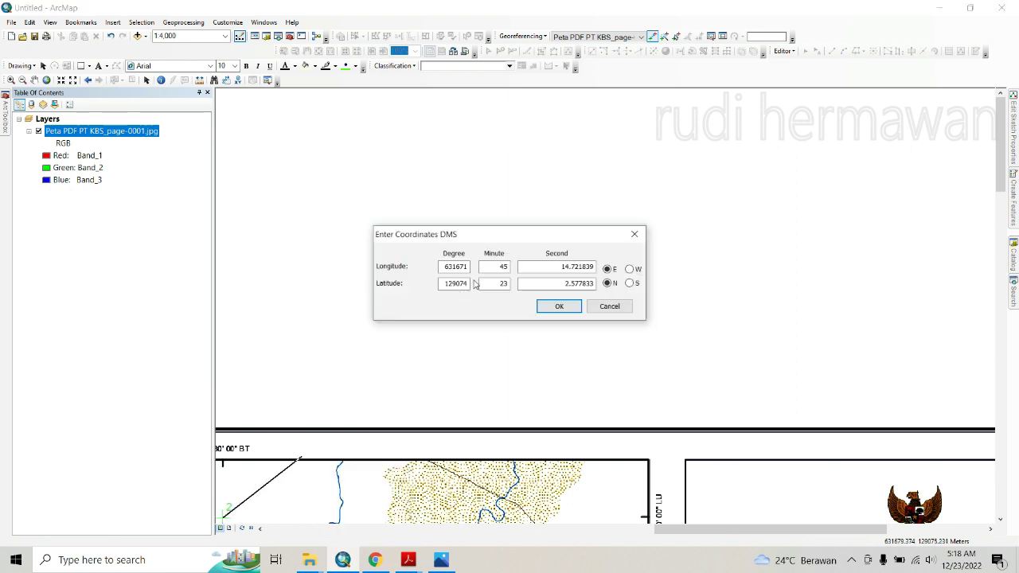
pyautogui.click(442, 561)
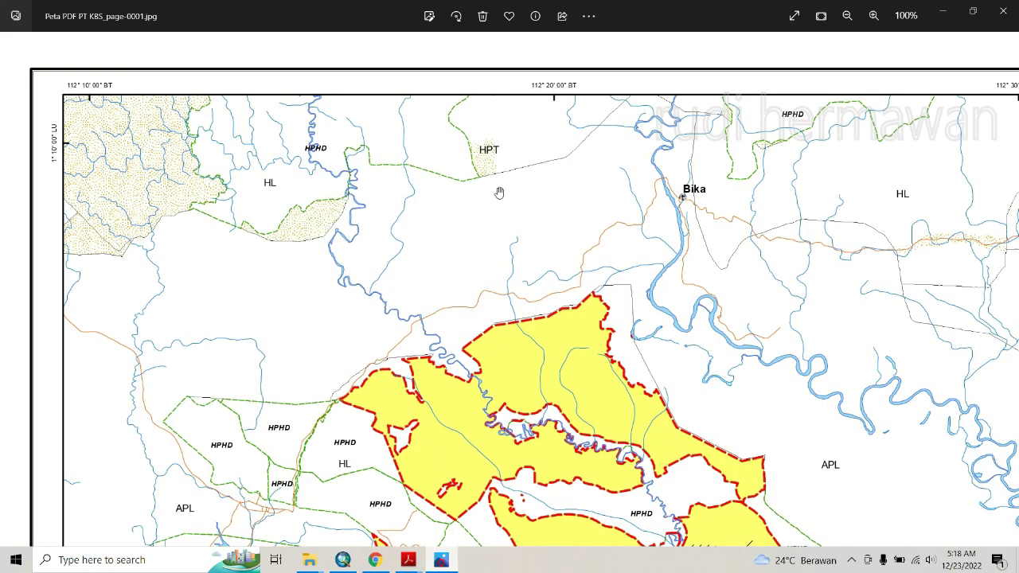
pyautogui.hscroll(5, 845, 217)
pyautogui.hscroll(4, 846, 217)
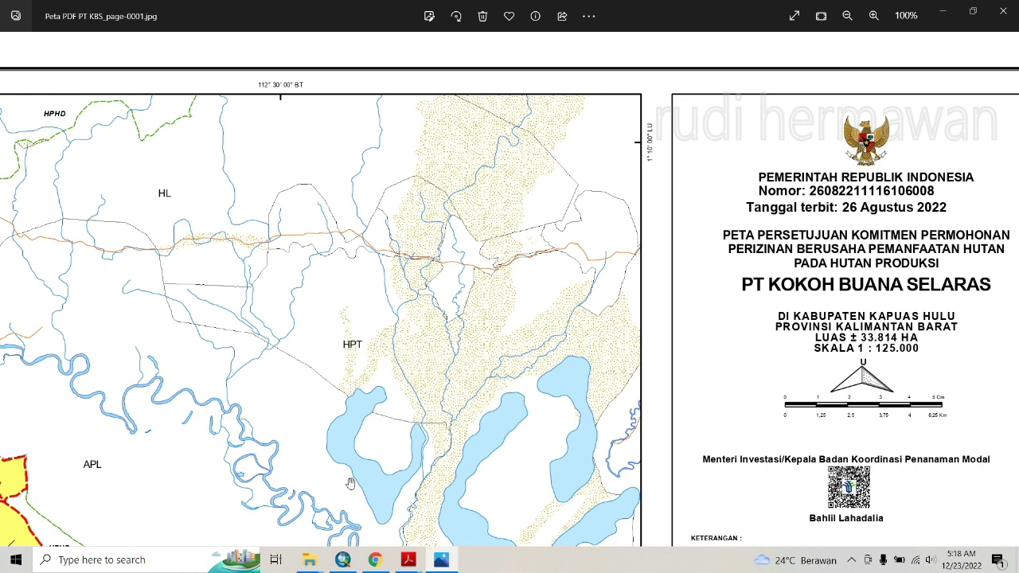
pyautogui.click(342, 560)
pyautogui.write('112')
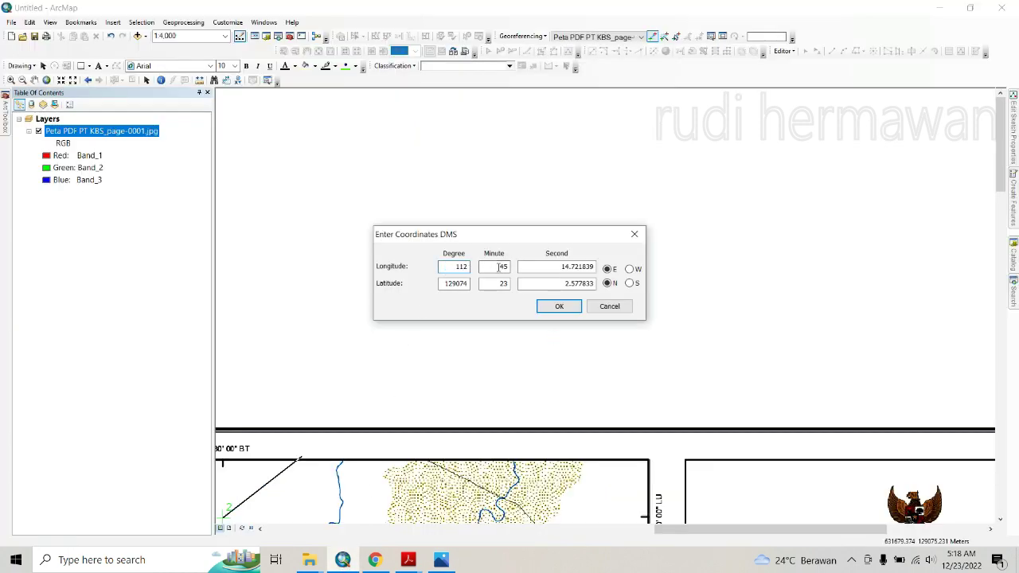
pyautogui.doubleClick(501, 267)
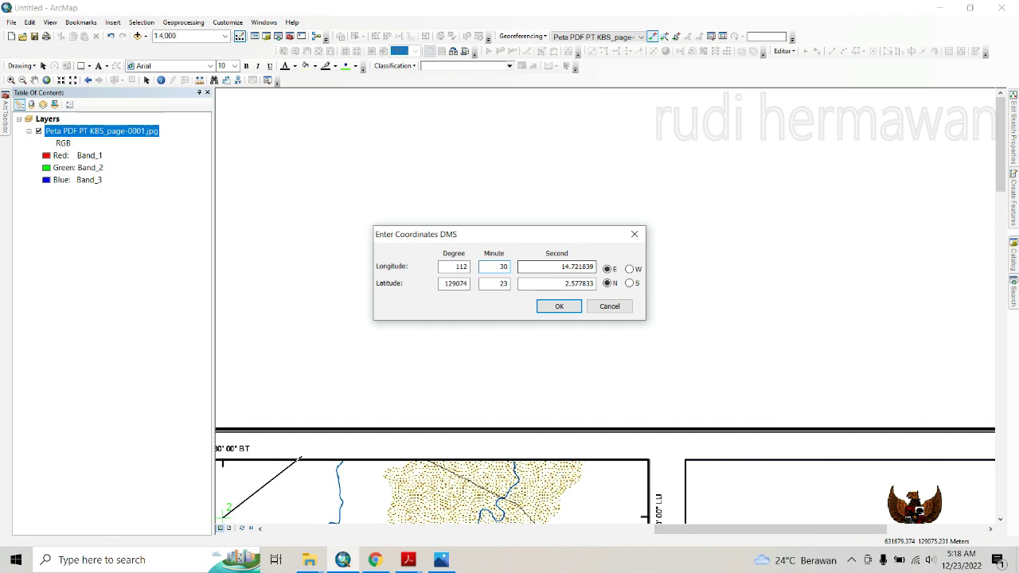
pyautogui.press('Tab')
pyautogui.press('BackSpace')
pyautogui.write('0')
# Check the latitude label on the map image, set the second control point's latitude to 1° 10' 0" N and accept the coordinates.
pyautogui.click(457, 558)
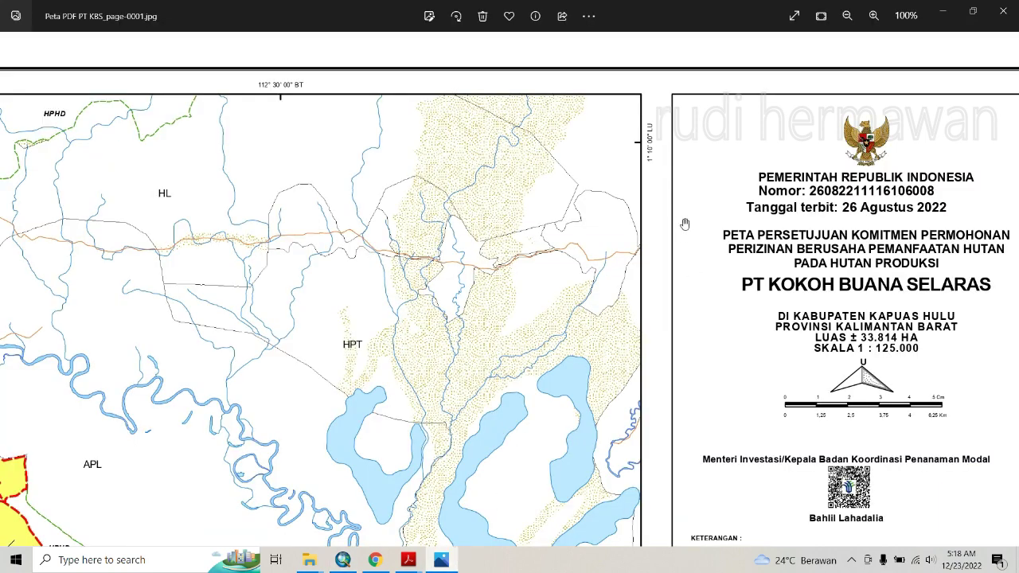
pyautogui.click(342, 560)
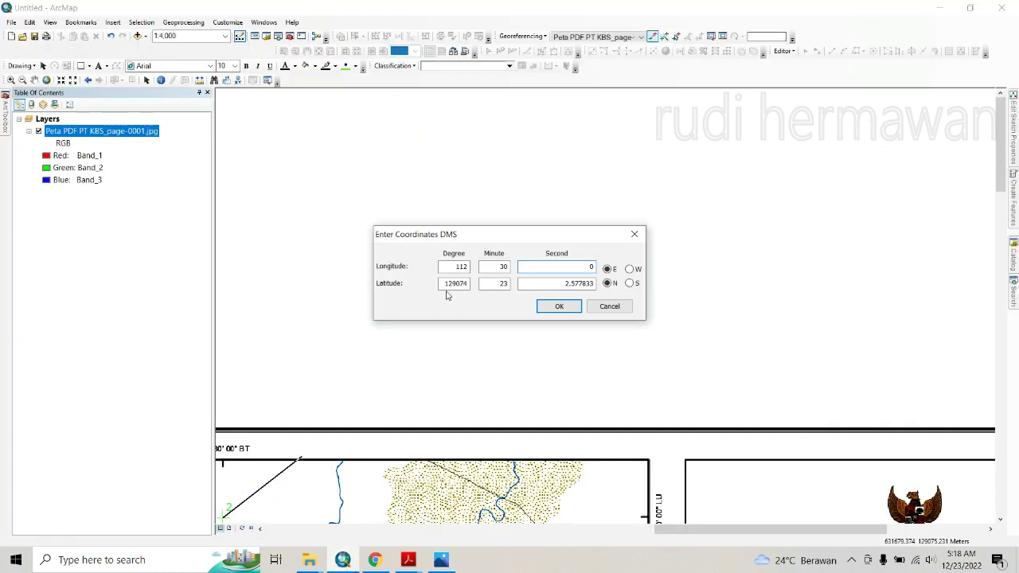
pyautogui.moveTo(439, 284); pyautogui.dragTo(481, 283)
pyautogui.write('1')
pyautogui.press('Tab')
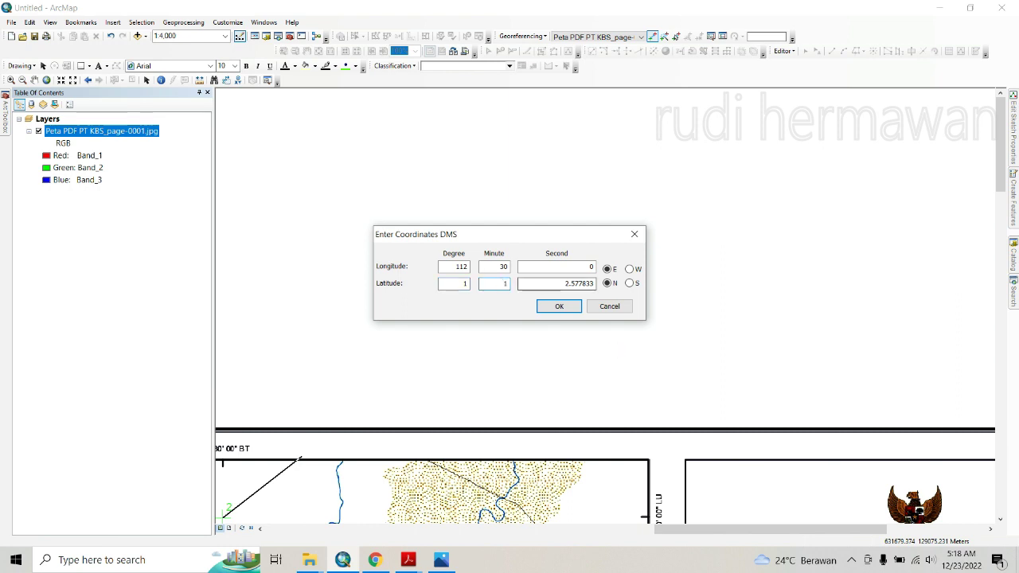
pyautogui.press('Tab')
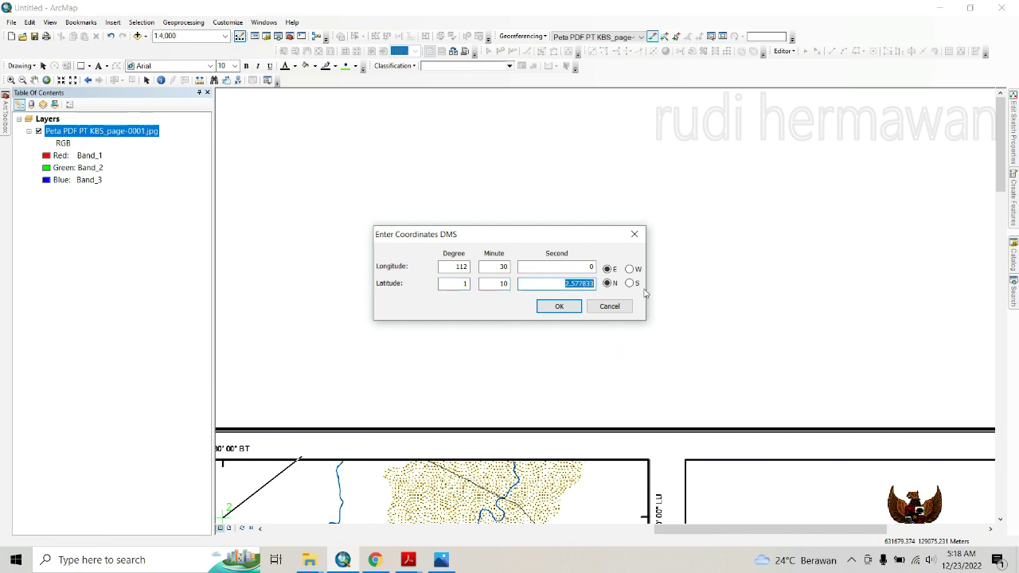
pyautogui.write('0')
pyautogui.click(560, 307)
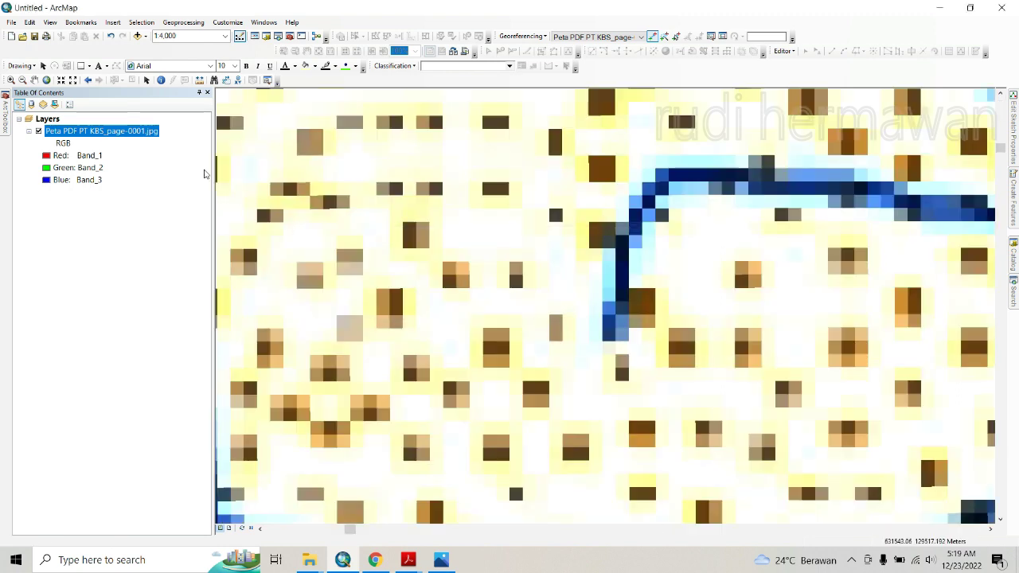
# Place the third control point where the 112° 30' 00" BT and 0° 50' 00" LU ticks intersect near the map's lower-right corner.
pyautogui.rightClick(145, 132)
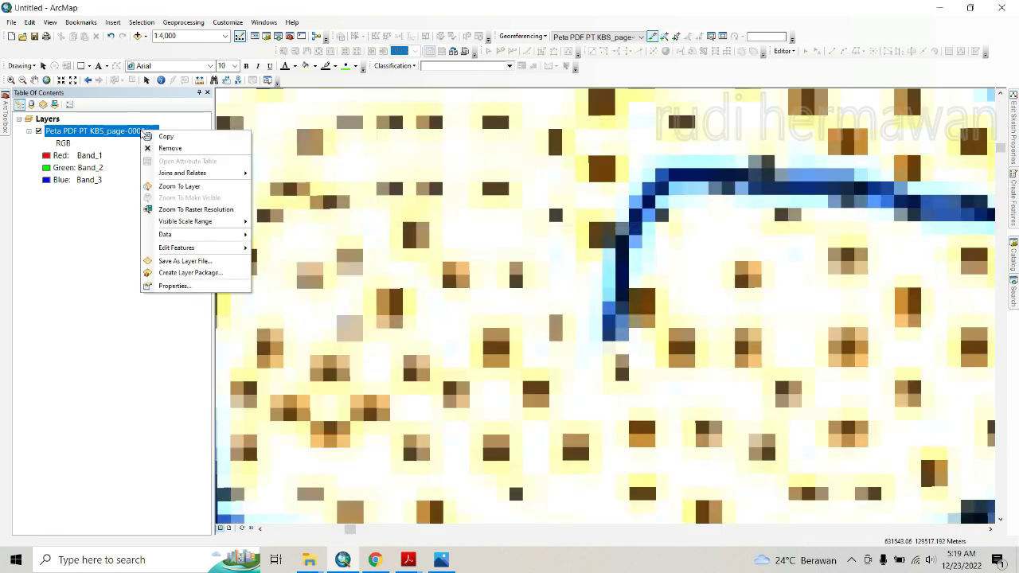
pyautogui.click(175, 186)
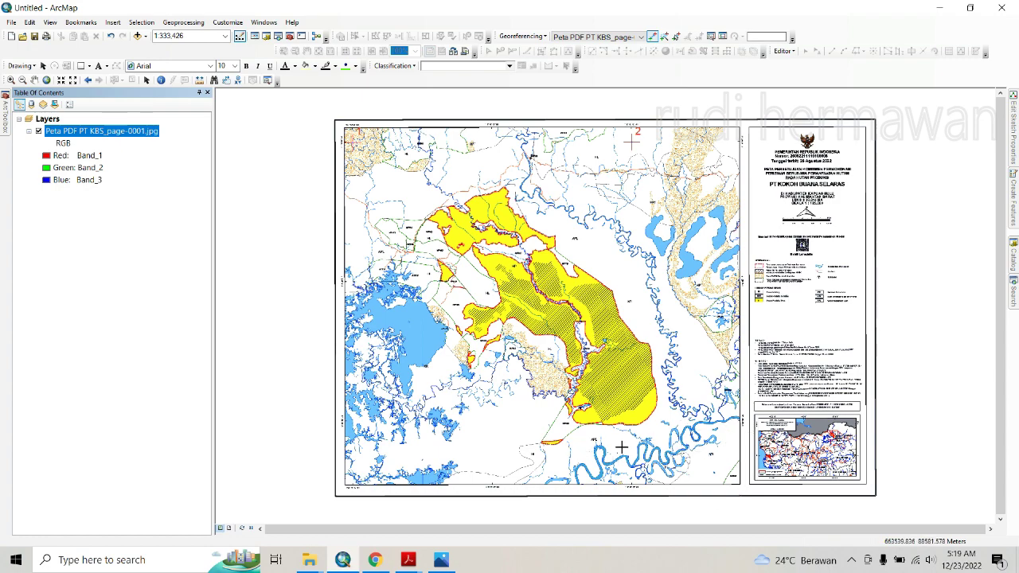
pyautogui.scroll(-5, 708, 454)
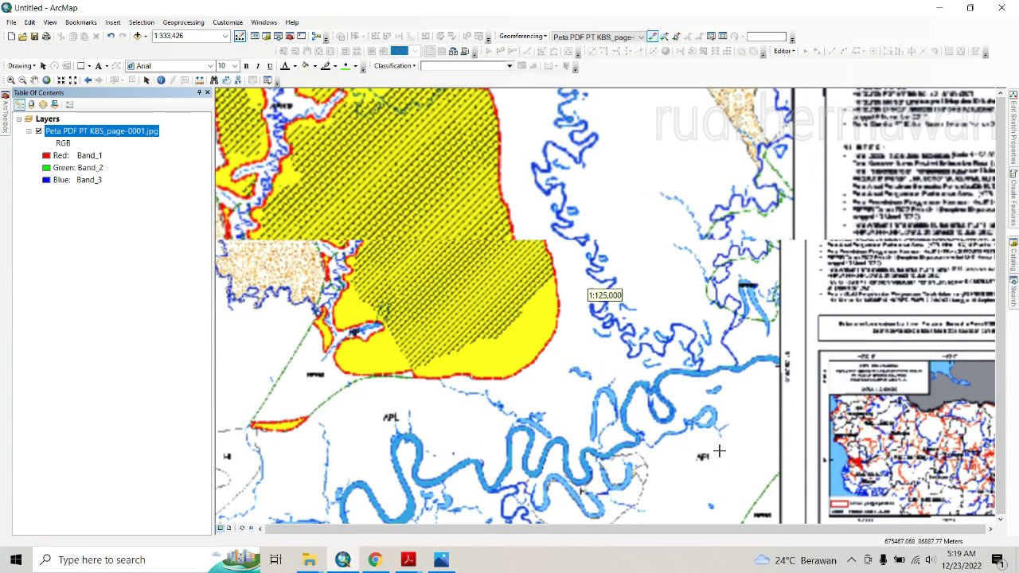
pyautogui.scroll(-3, 719, 451)
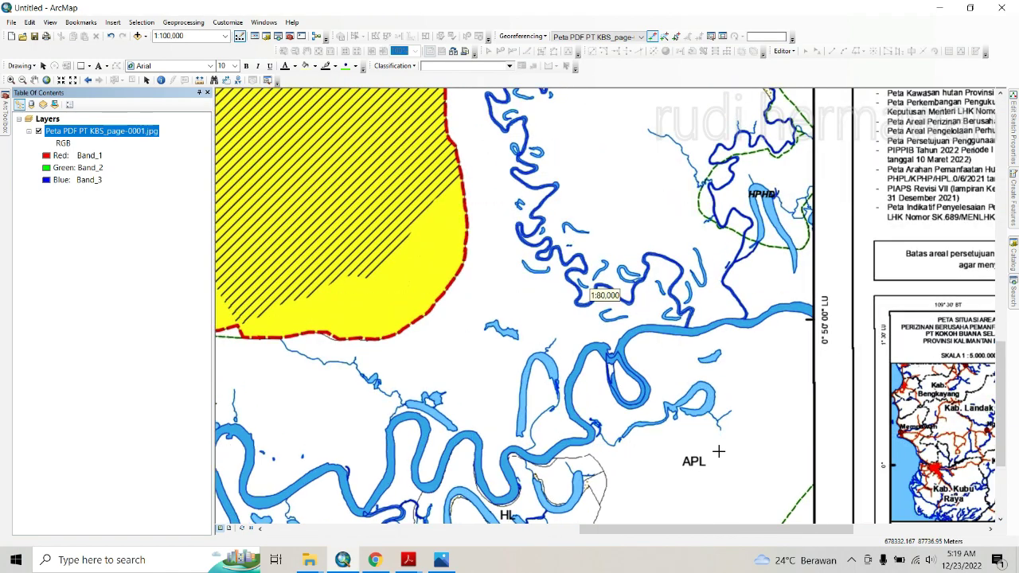
pyautogui.click(35, 79)
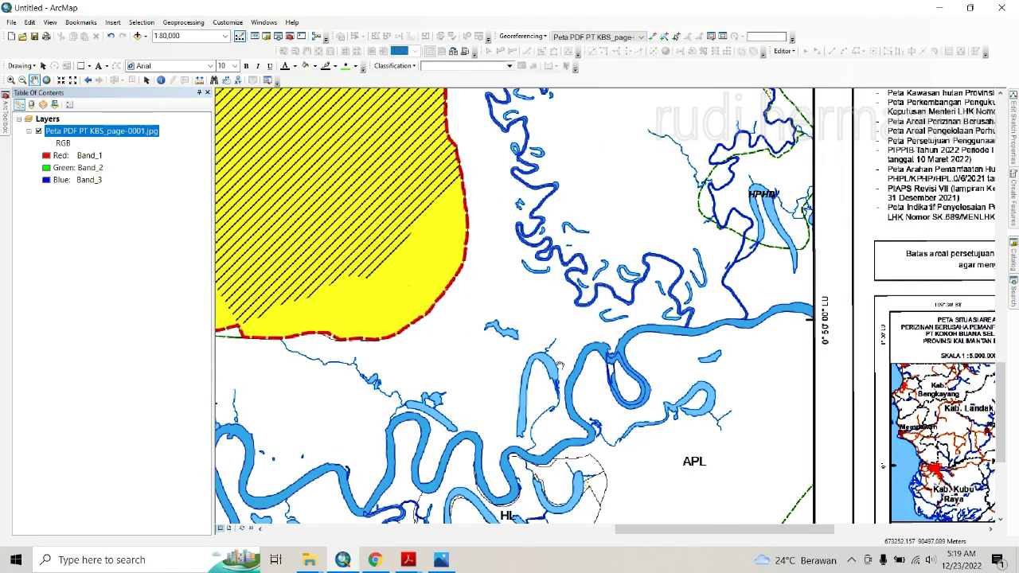
pyautogui.moveTo(560, 365); pyautogui.dragTo(361, 162)
pyautogui.moveTo(559, 306); pyautogui.dragTo(492, 295)
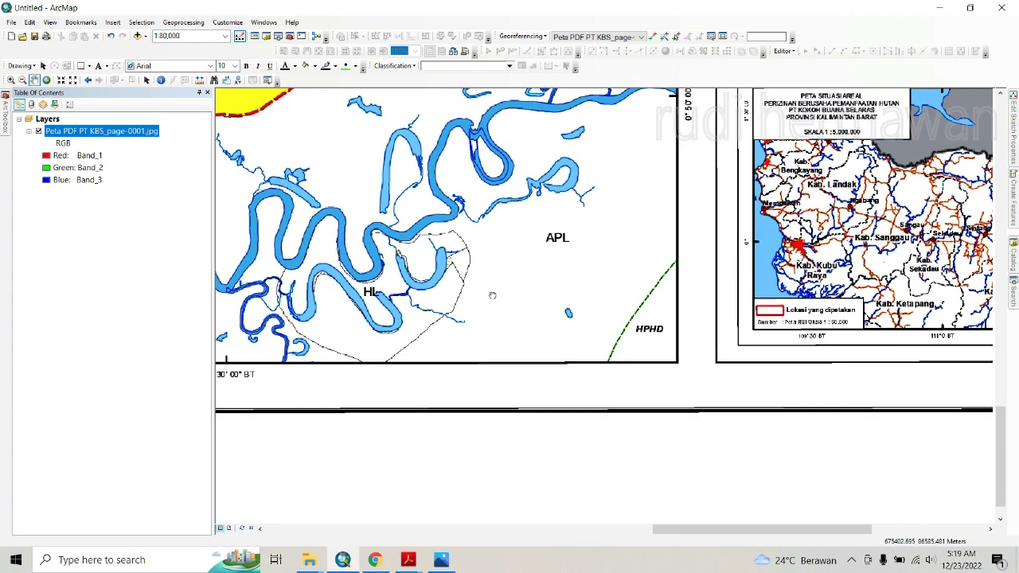
pyautogui.moveTo(492, 295); pyautogui.dragTo(490, 295)
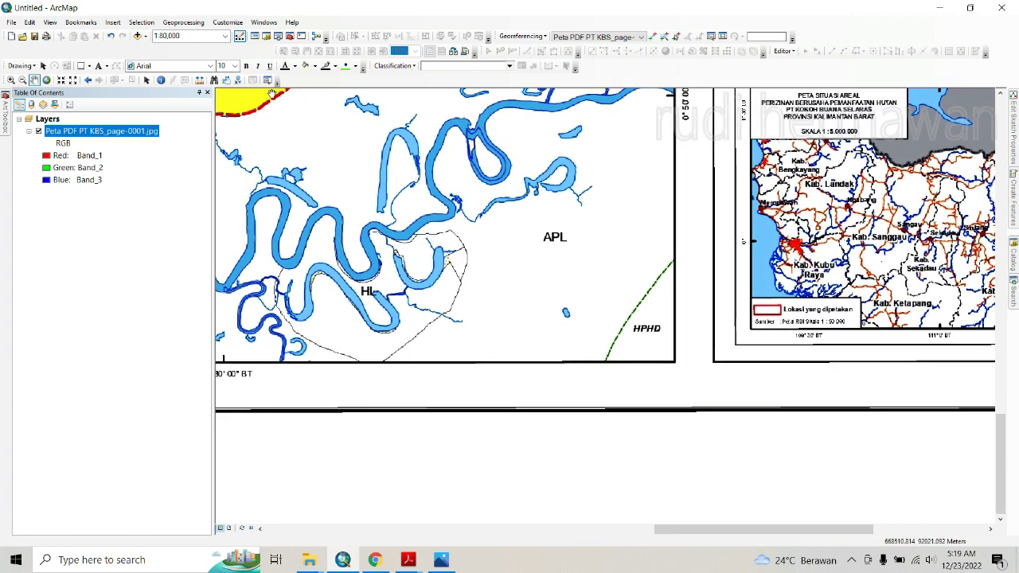
pyautogui.click(652, 38)
pyautogui.click(224, 96)
# Enter the third control point's latitude in DMS as 0° 50' 0" N from the map label.
pyautogui.rightClick(262, 116)
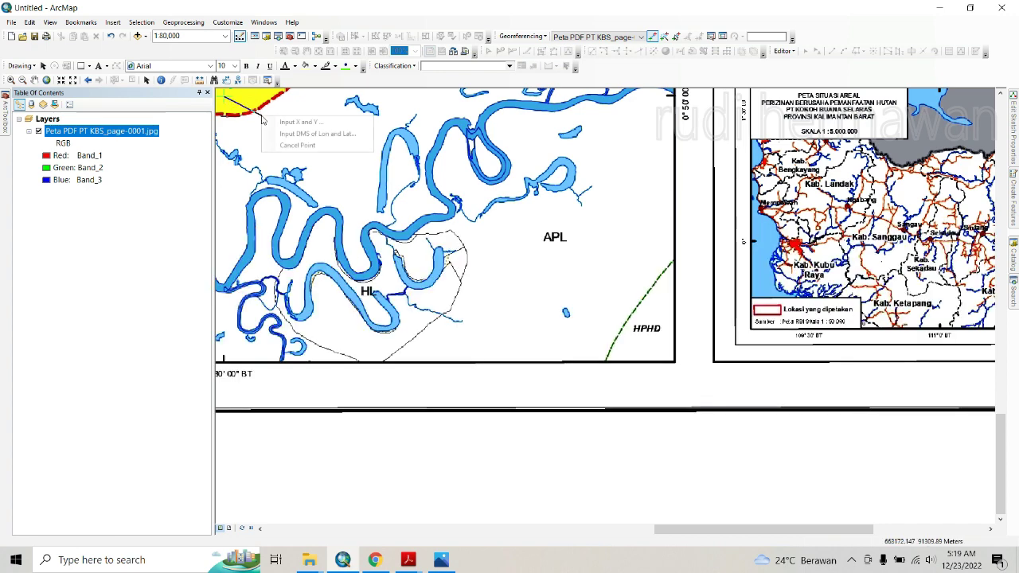
pyautogui.click(304, 135)
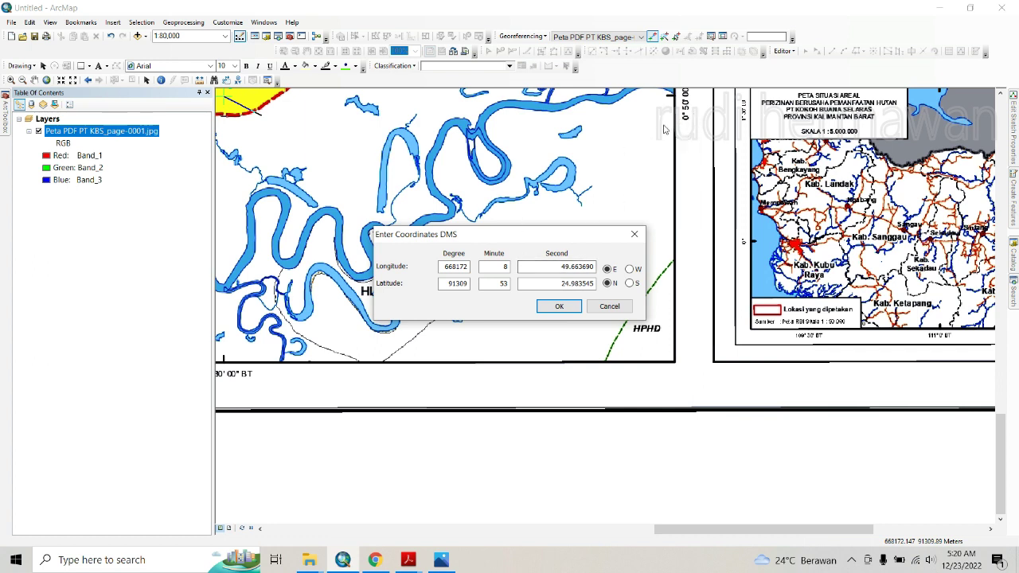
pyautogui.doubleClick(453, 284)
pyautogui.write('0')
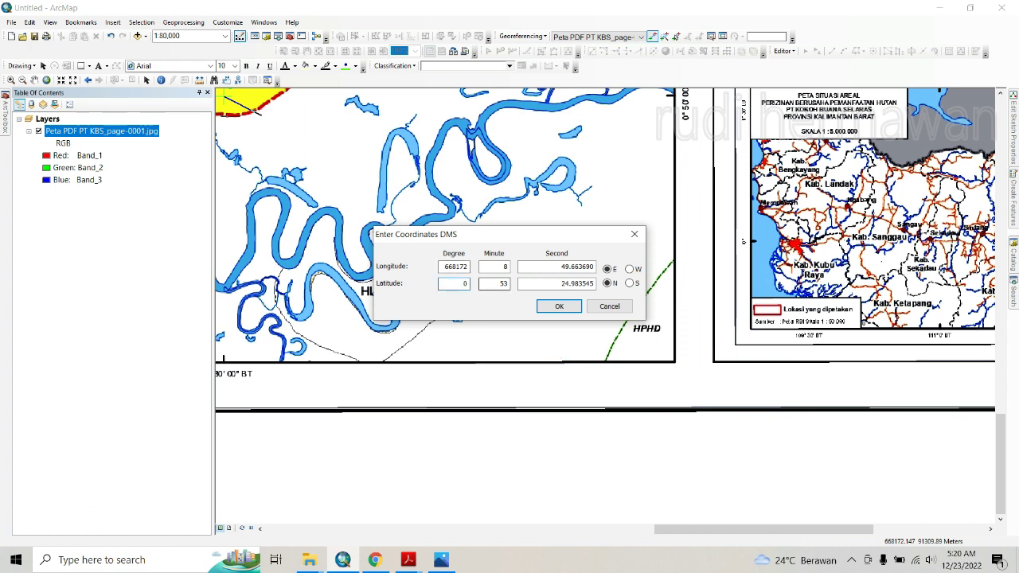
pyautogui.doubleClick(489, 283)
pyautogui.write('5')
pyautogui.doubleClick(573, 283)
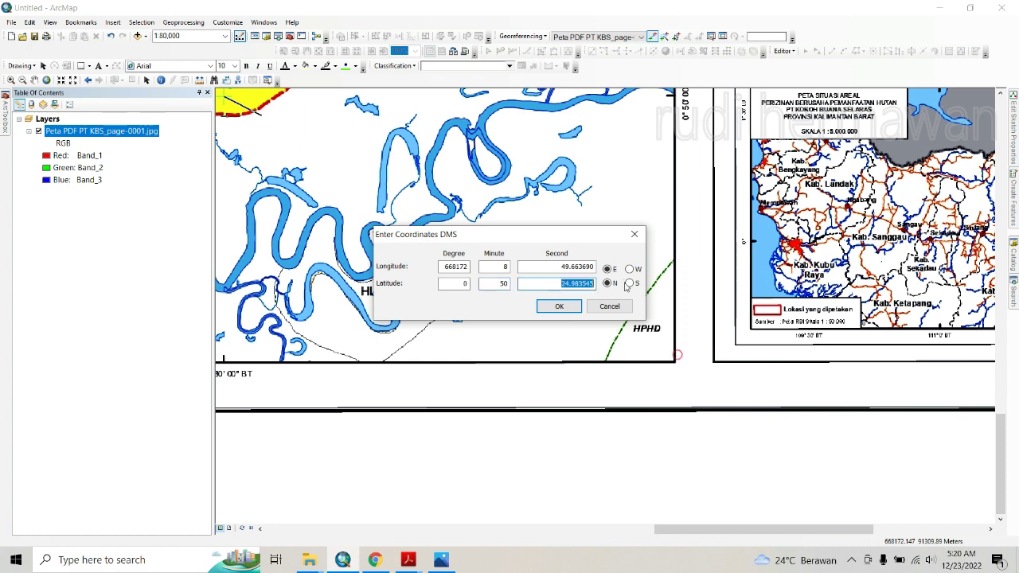
pyautogui.write('0')
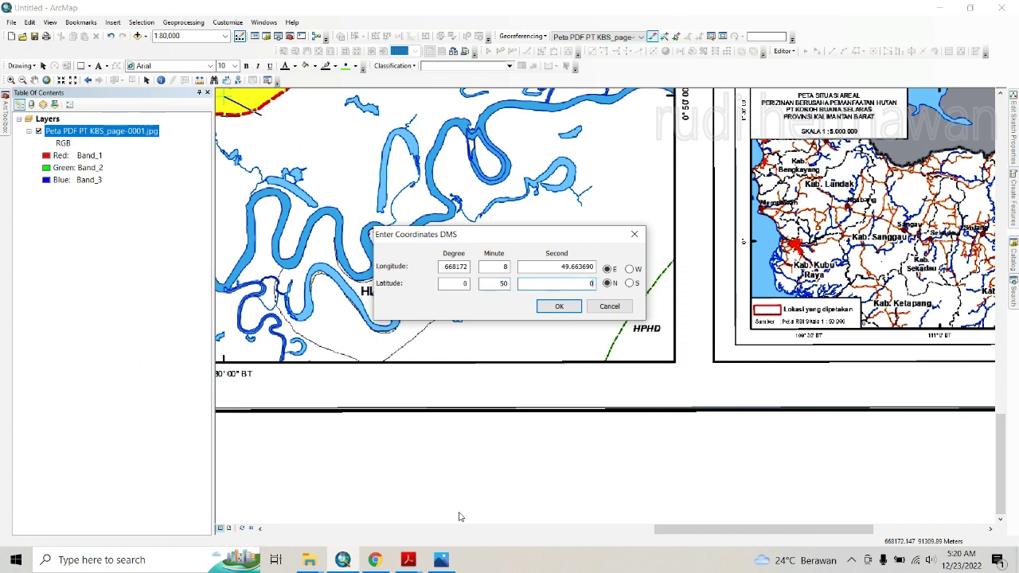
# Check the lower longitude label on the map image, set the third control point's longitude to 112° 30' 0" E and accept the coordinates.
pyautogui.click(441, 559)
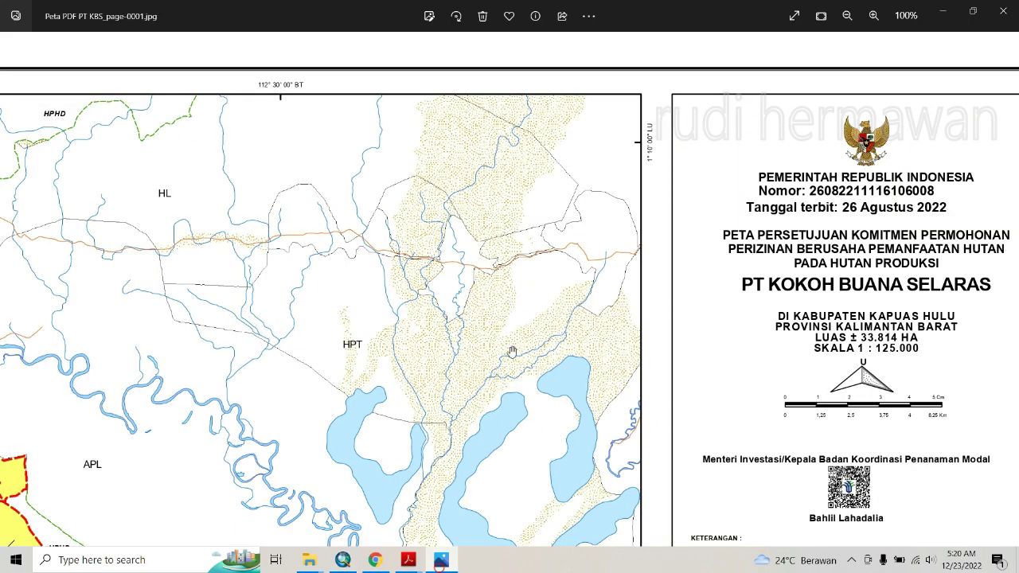
pyautogui.scroll(-10, 541, 357)
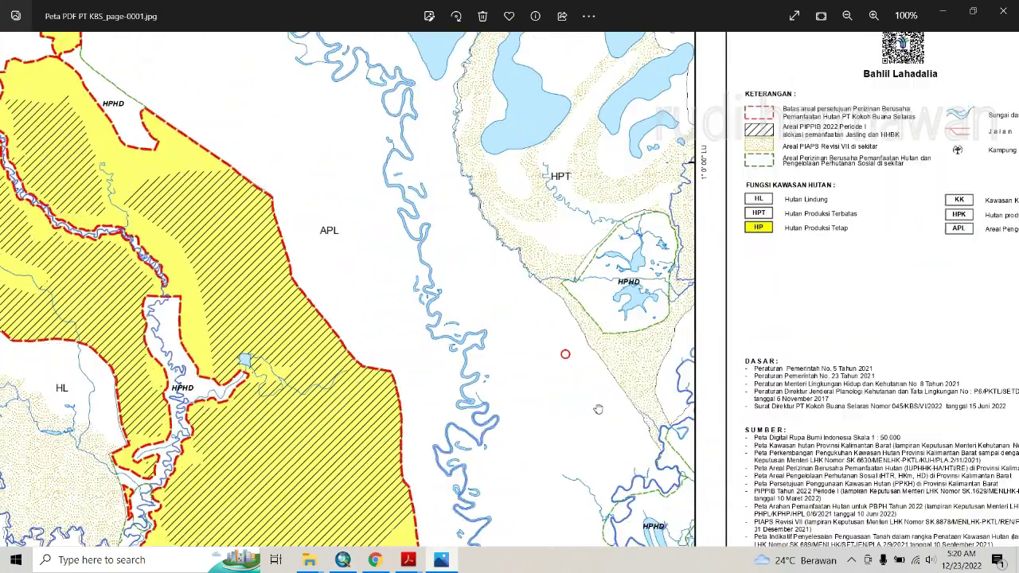
pyautogui.scroll(-5, 614, 430)
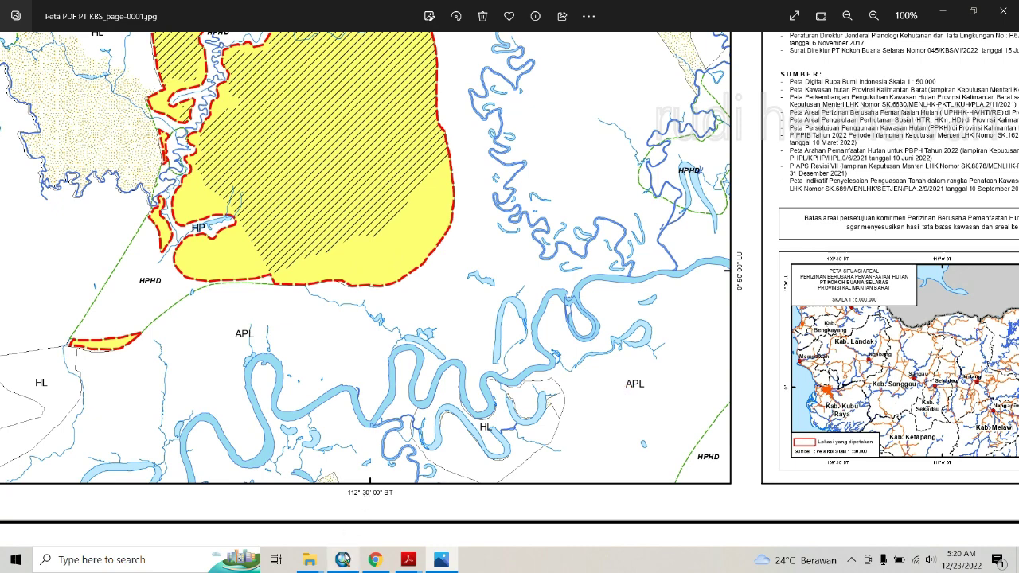
pyautogui.hotkey('alt', 'Tab')
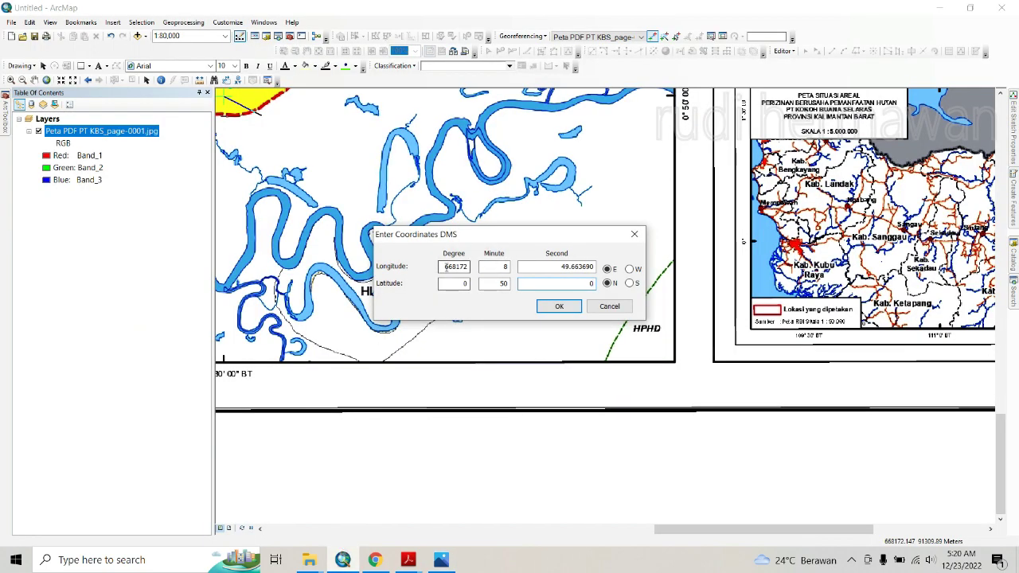
pyautogui.doubleClick(450, 266)
pyautogui.write('112')
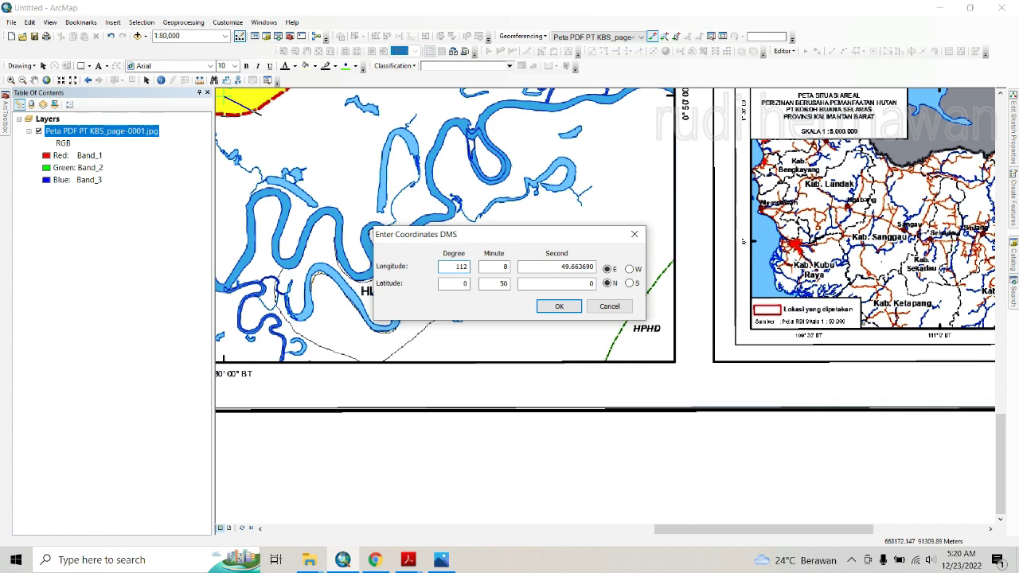
pyautogui.press('Tab')
pyautogui.press('Tab')
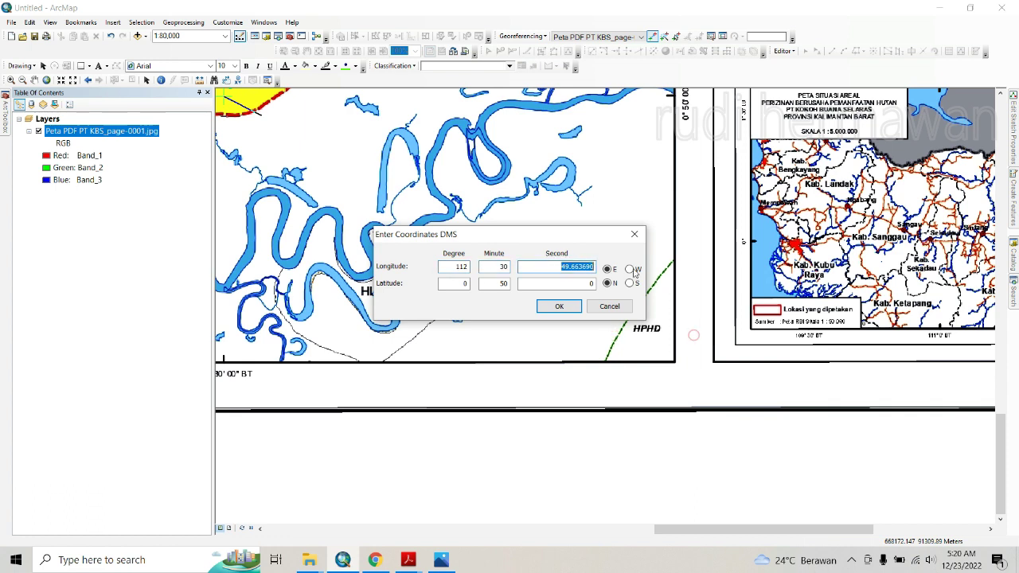
pyautogui.write('0')
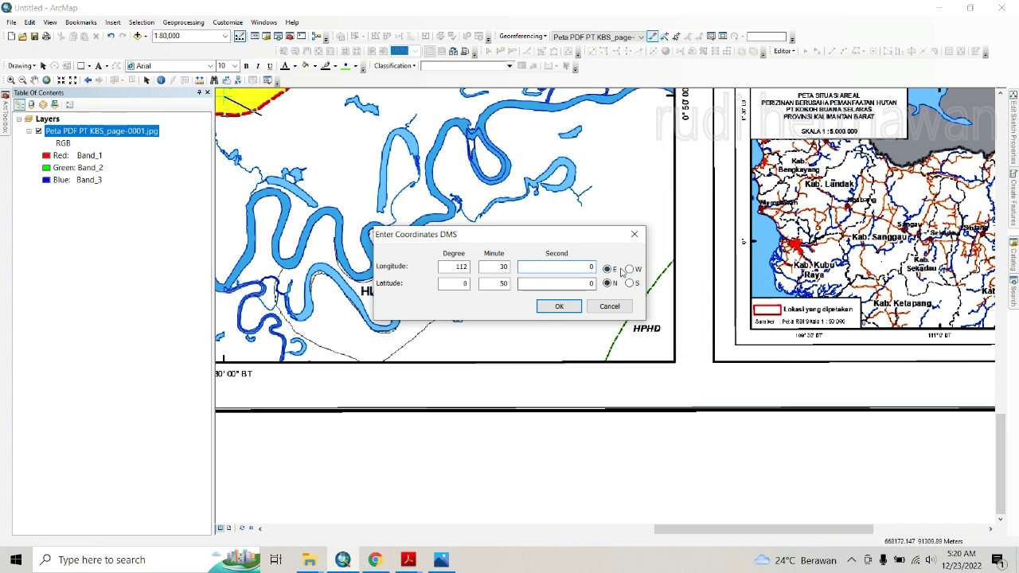
pyautogui.click(564, 307)
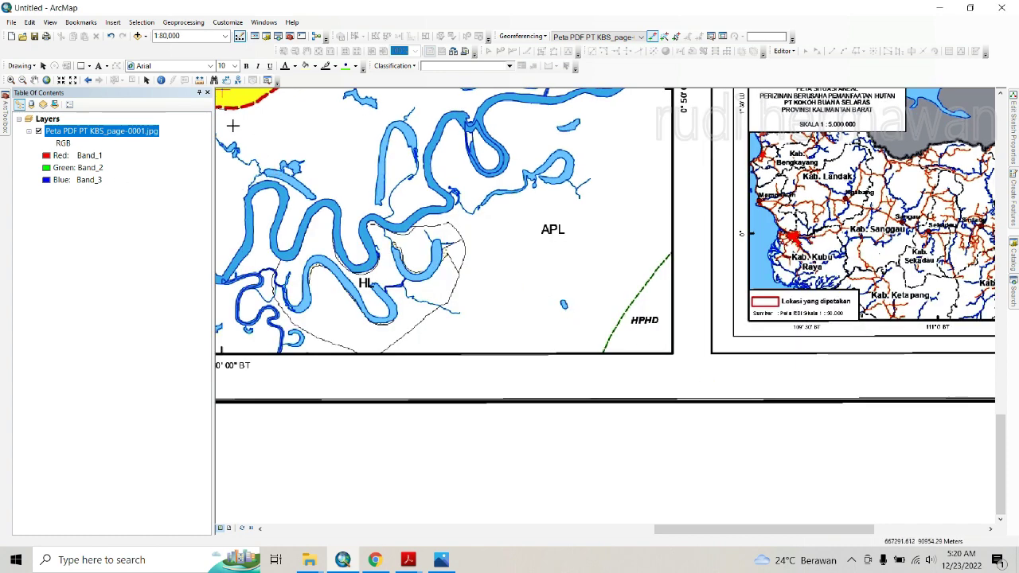
# Place the fourth control point where the 112° 10' 00" BT and 0° 50' 00" LU ticks intersect near the map's lower-left corner.
pyautogui.rightClick(116, 134)
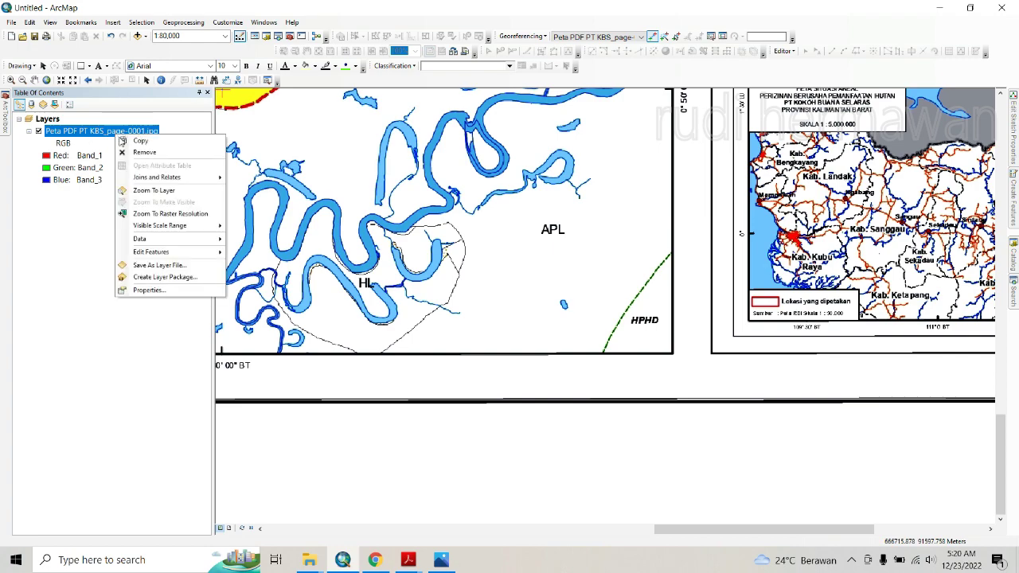
pyautogui.click(143, 192)
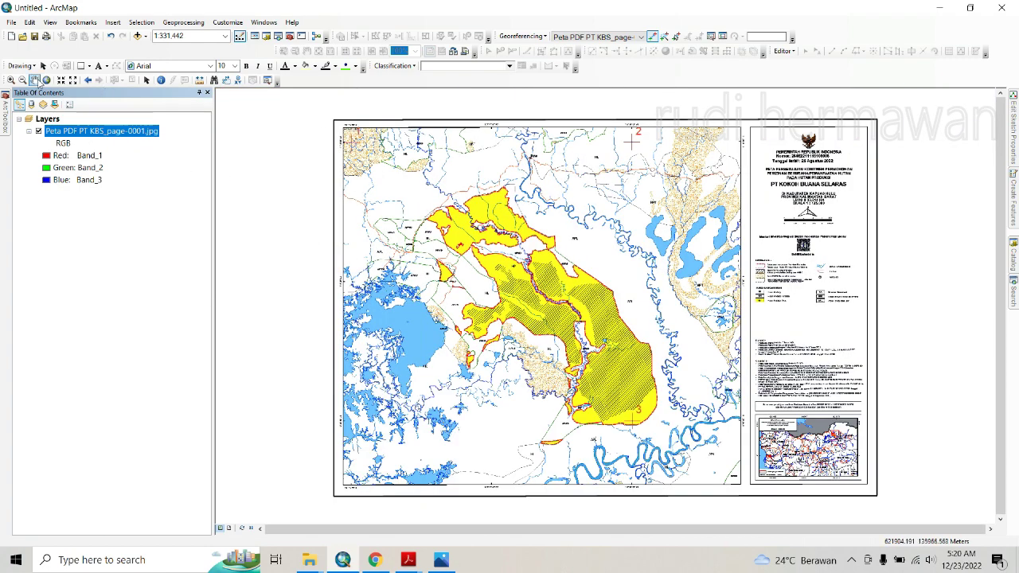
pyautogui.click(34, 80)
pyautogui.scroll(-1, 528, 471)
pyautogui.scroll(2, 478, 398)
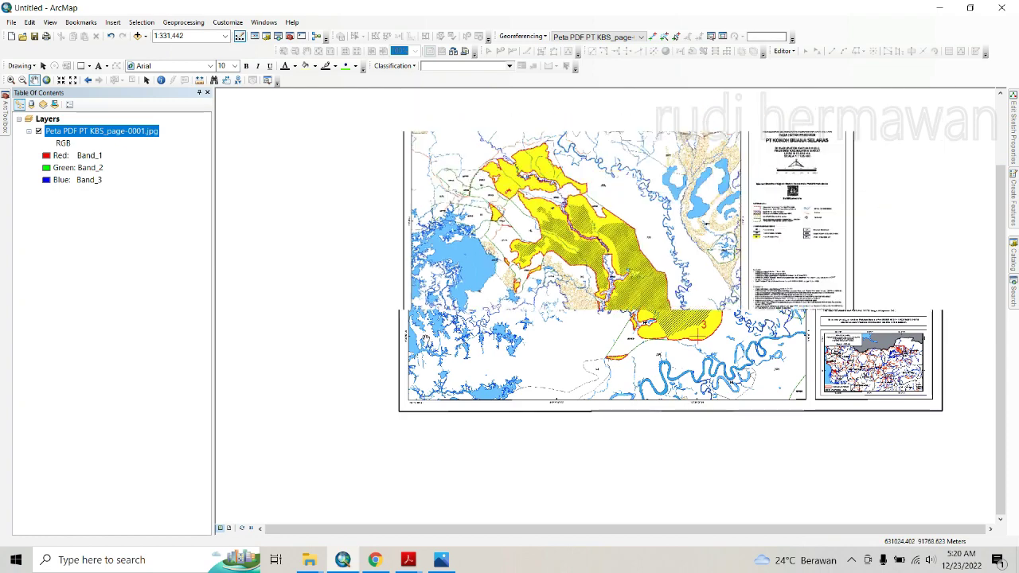
pyautogui.scroll(-3, 422, 342)
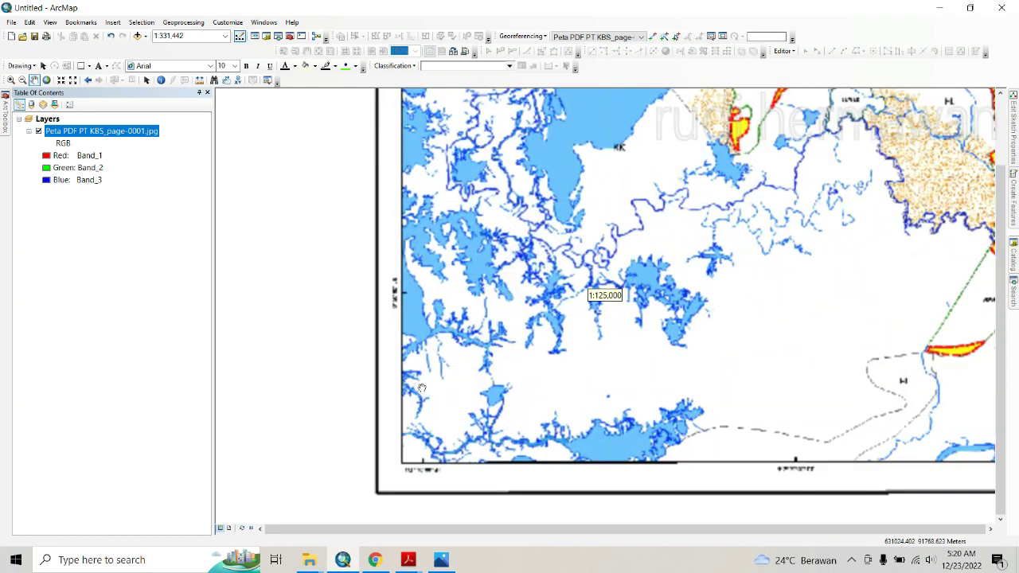
pyautogui.scroll(-1, 431, 340)
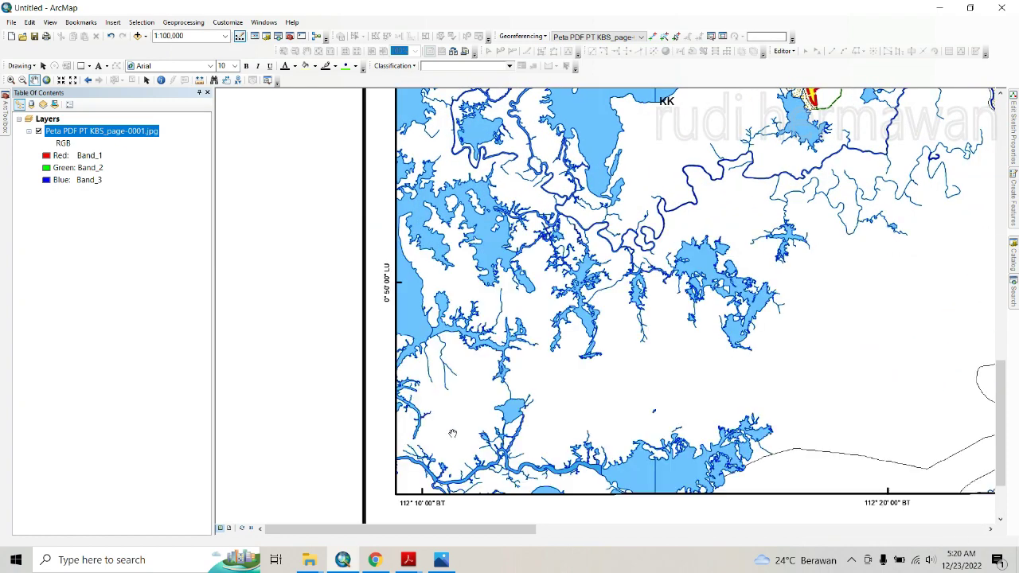
pyautogui.moveTo(413, 426); pyautogui.dragTo(922, 280)
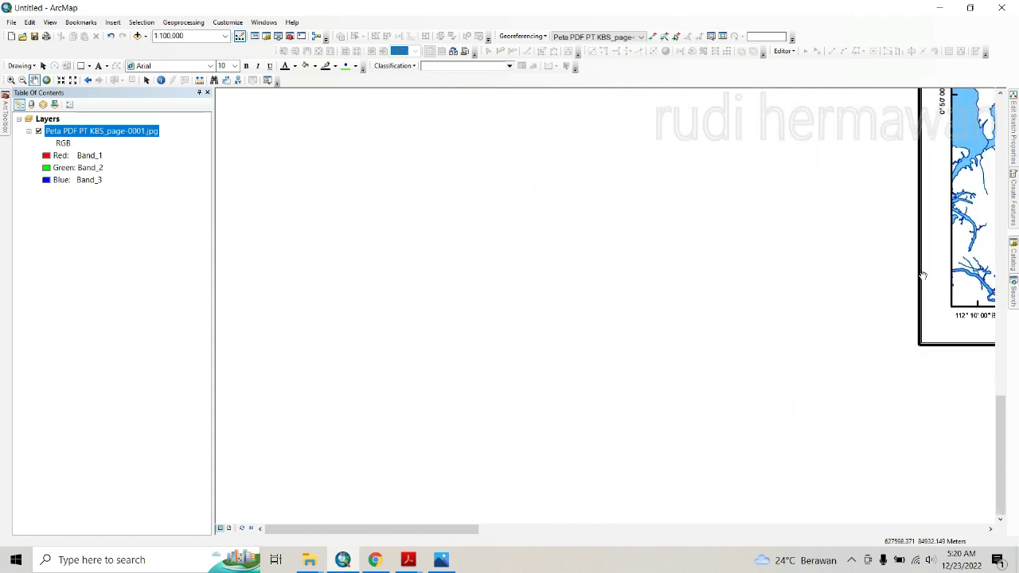
pyautogui.moveTo(949, 309); pyautogui.dragTo(957, 309)
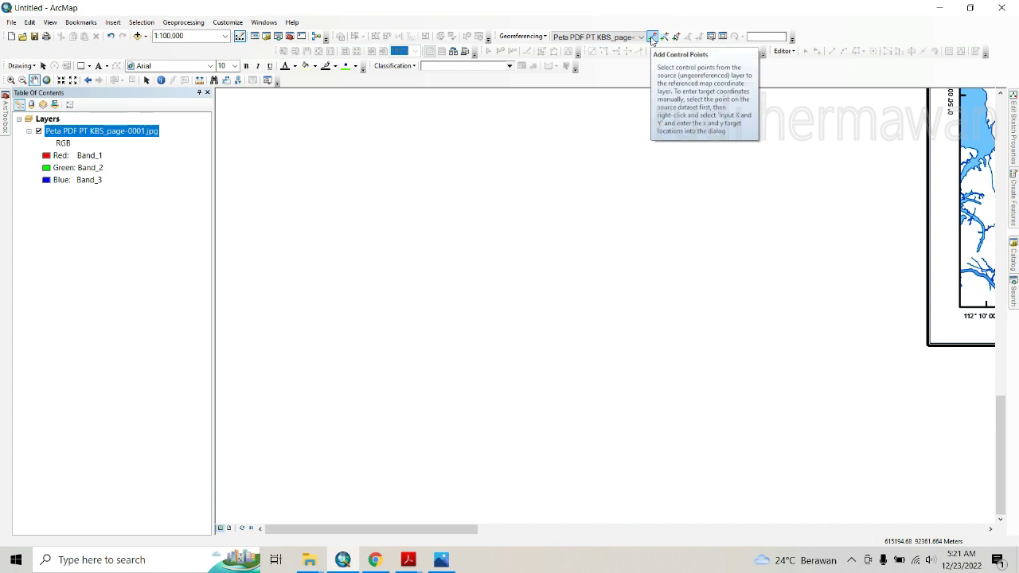
pyautogui.click(652, 38)
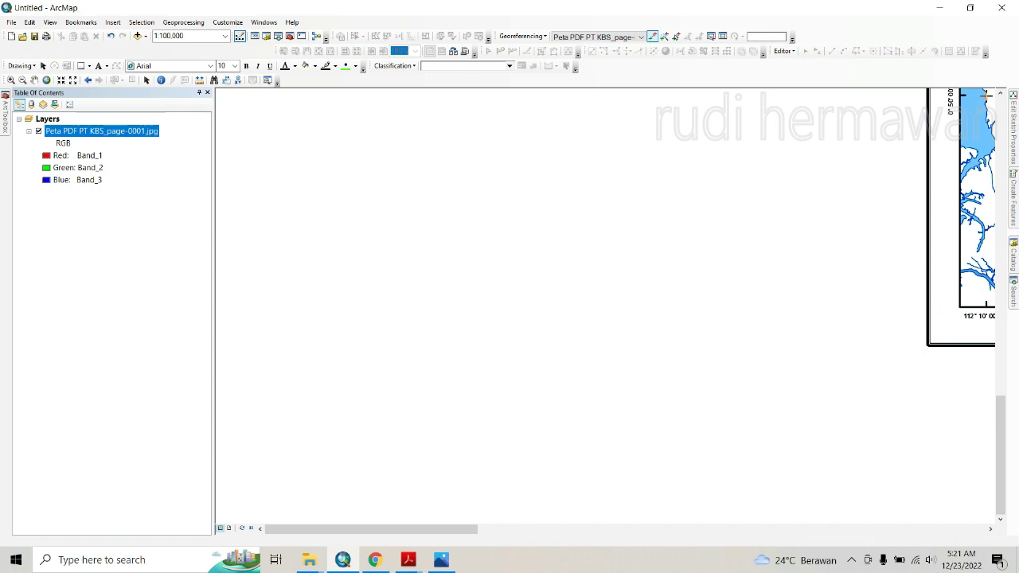
pyautogui.click(986, 95)
# Enter the fourth control point's longitude in DMS as 112° 10' 0" E.
pyautogui.rightClick(878, 150)
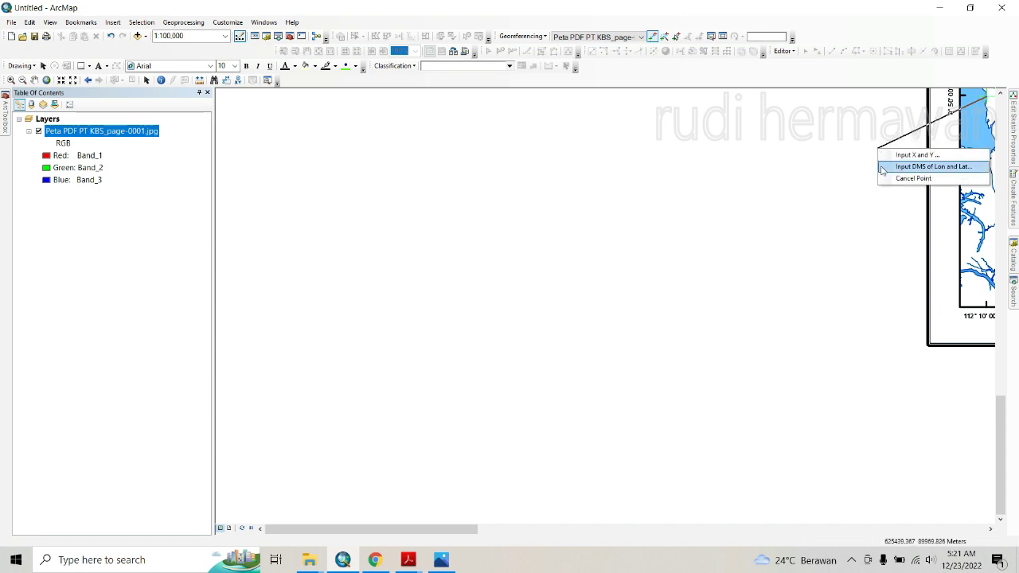
pyautogui.click(883, 166)
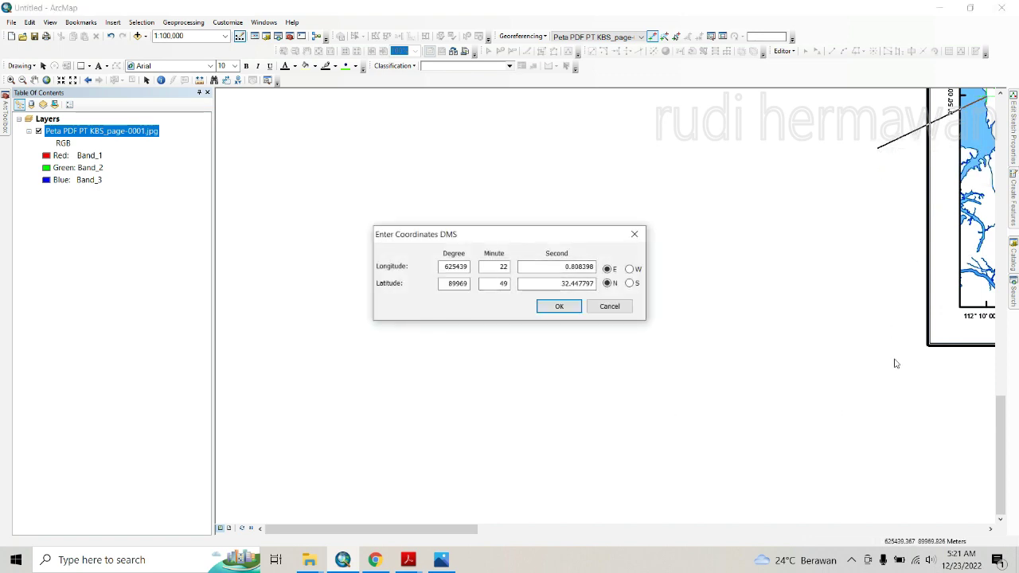
pyautogui.doubleClick(439, 266)
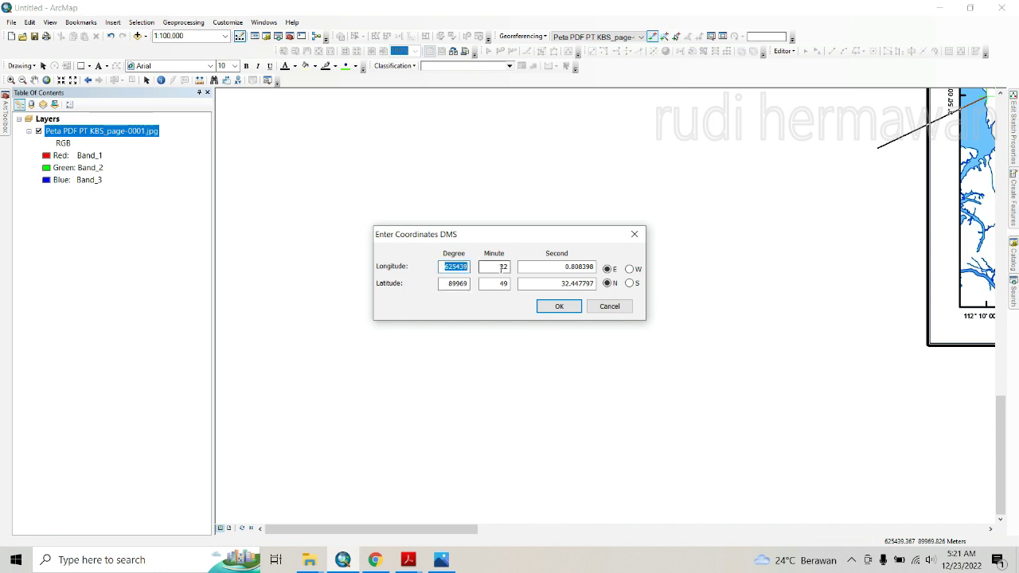
pyautogui.write('112')
pyautogui.doubleClick(500, 266)
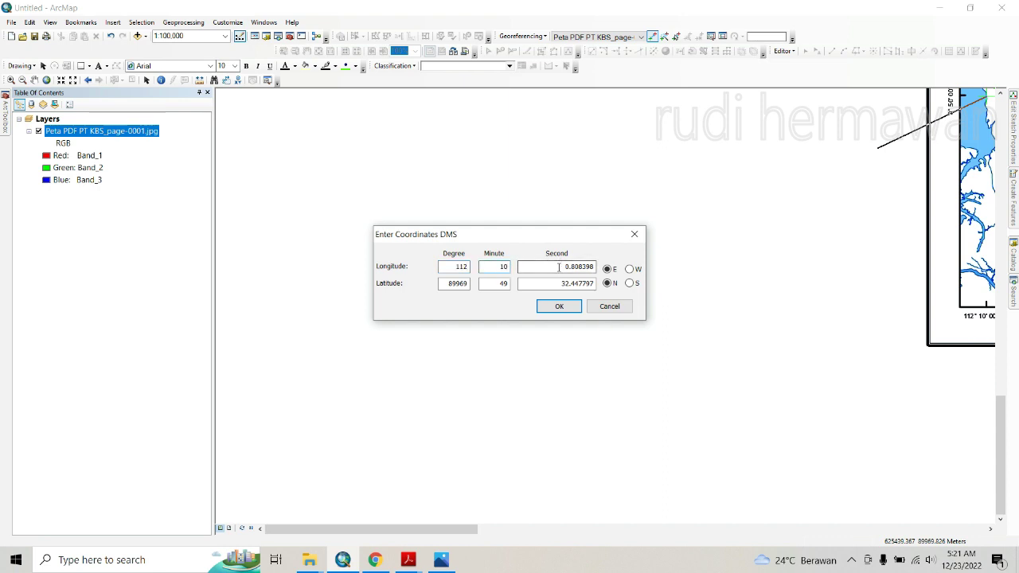
pyautogui.doubleClick(560, 266)
pyautogui.write('0')
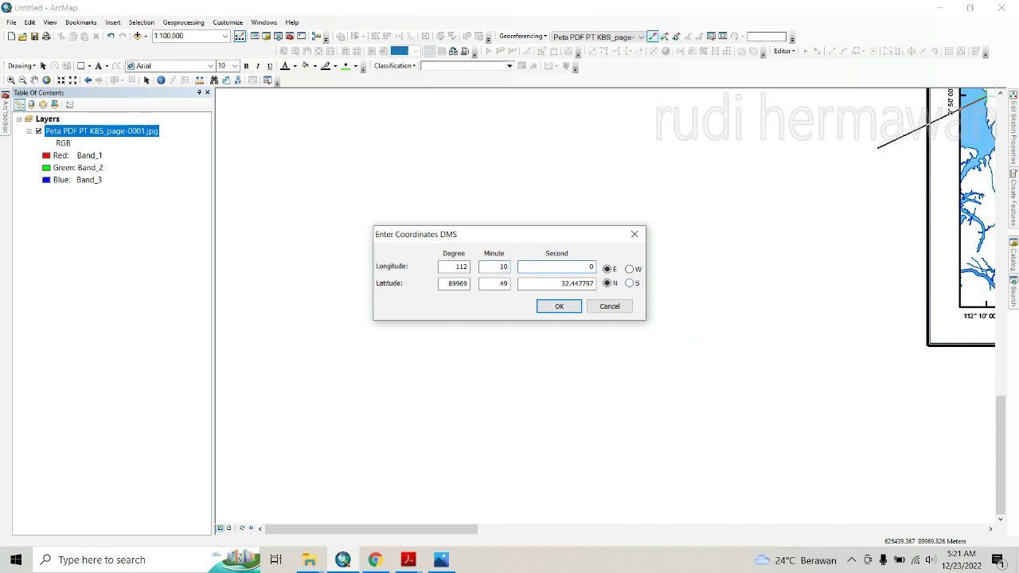
# Set the fourth control point's latitude to 0° 50' 0" N and accept the coordinates.
pyautogui.doubleClick(443, 284)
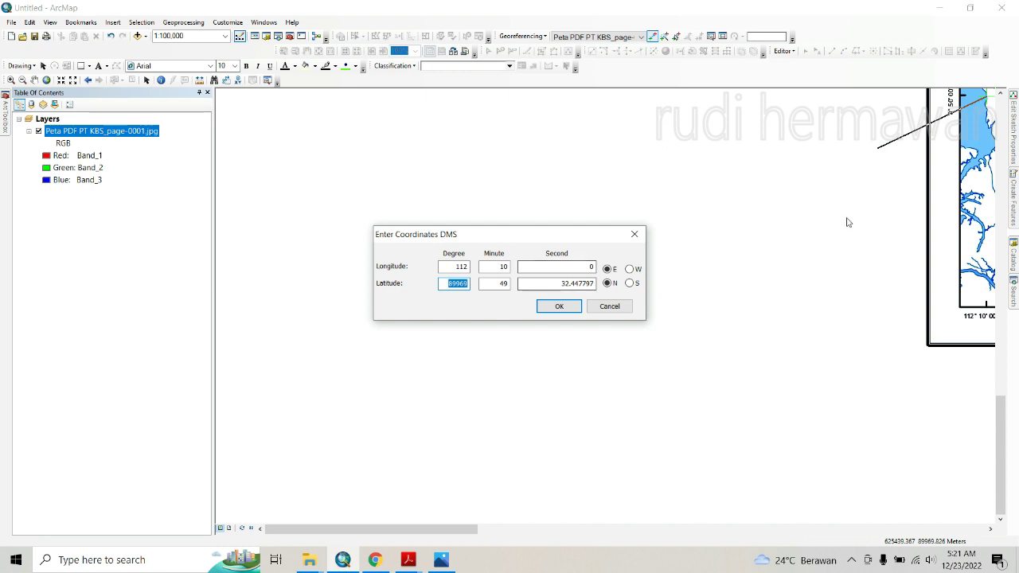
pyautogui.write('0')
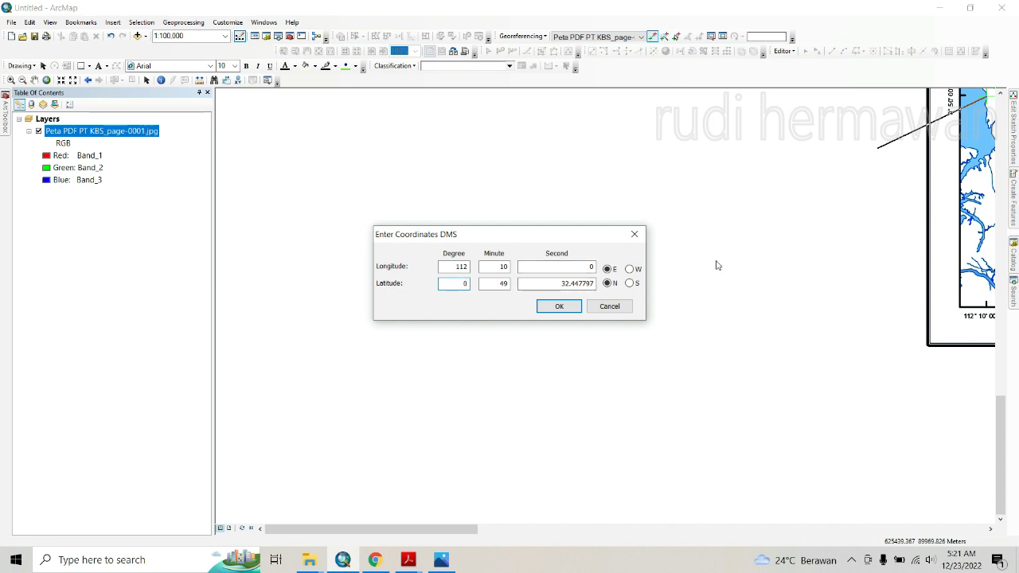
pyautogui.press('Tab')
pyautogui.press('Tab')
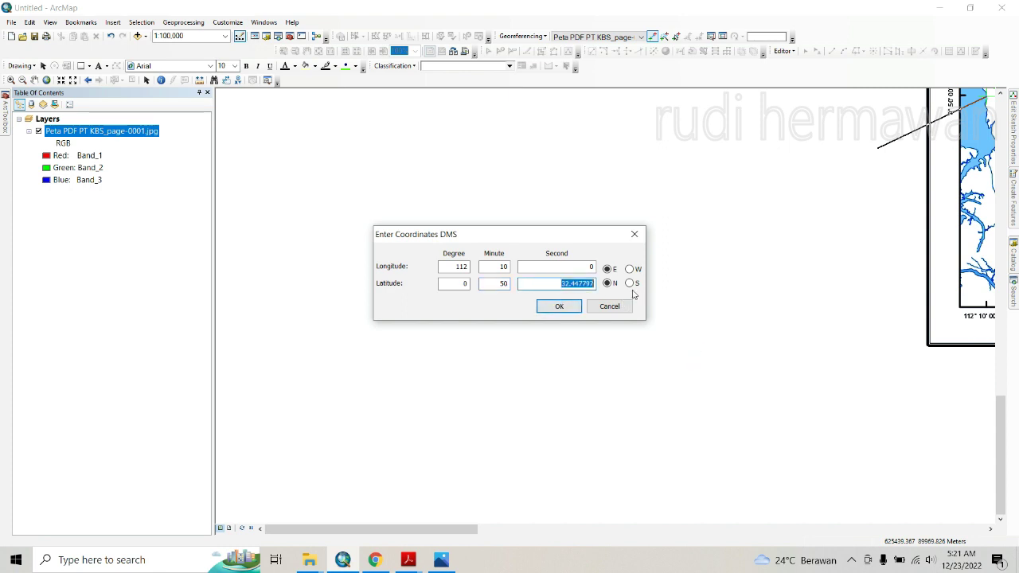
pyautogui.write('0')
pyautogui.click(560, 306)
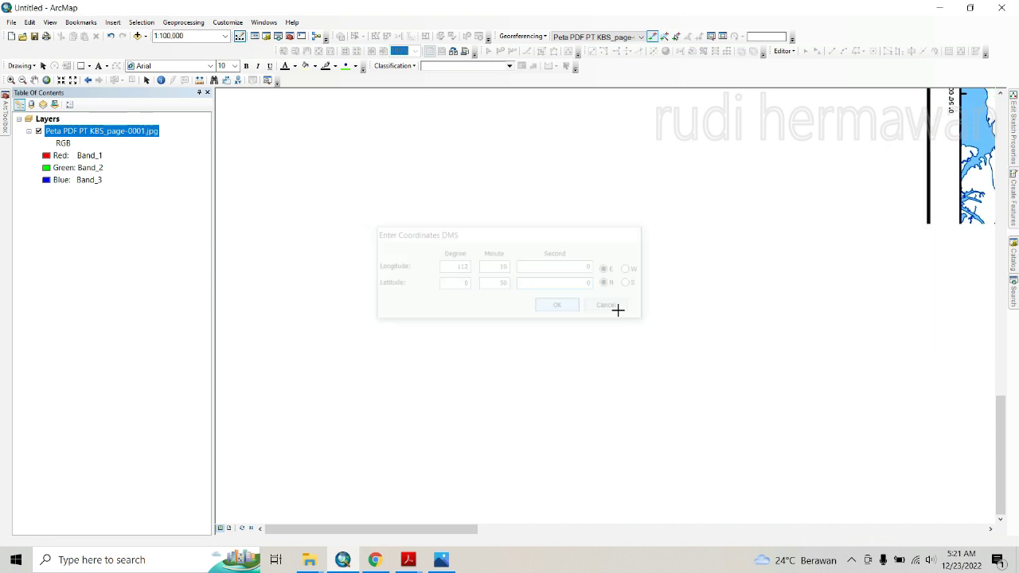
# Rectify the georeferenced map to a new raster and browse to the vlog folder dated 28 07 2022 for its output location.
pyautogui.rightClick(114, 140)
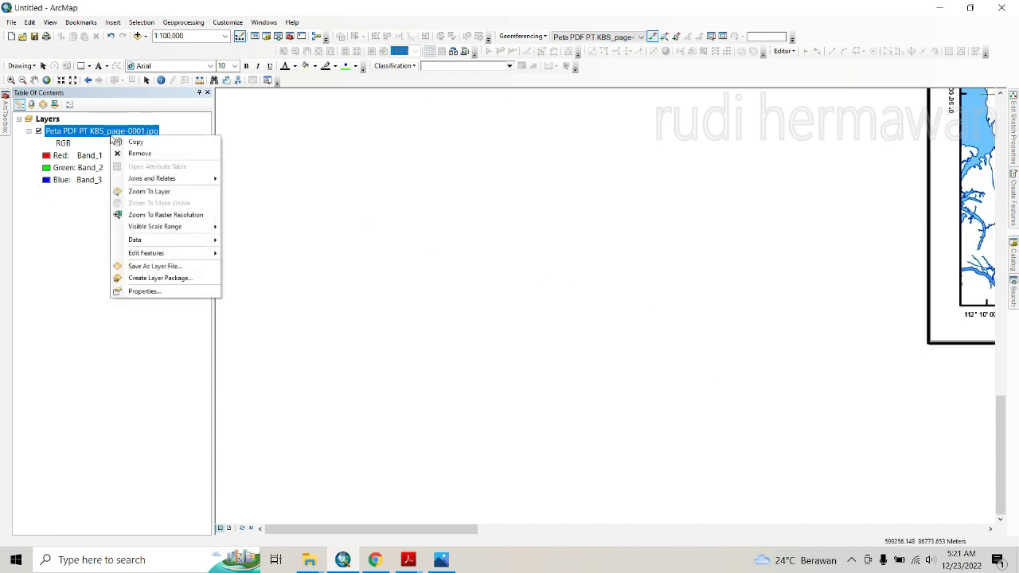
pyautogui.click(140, 193)
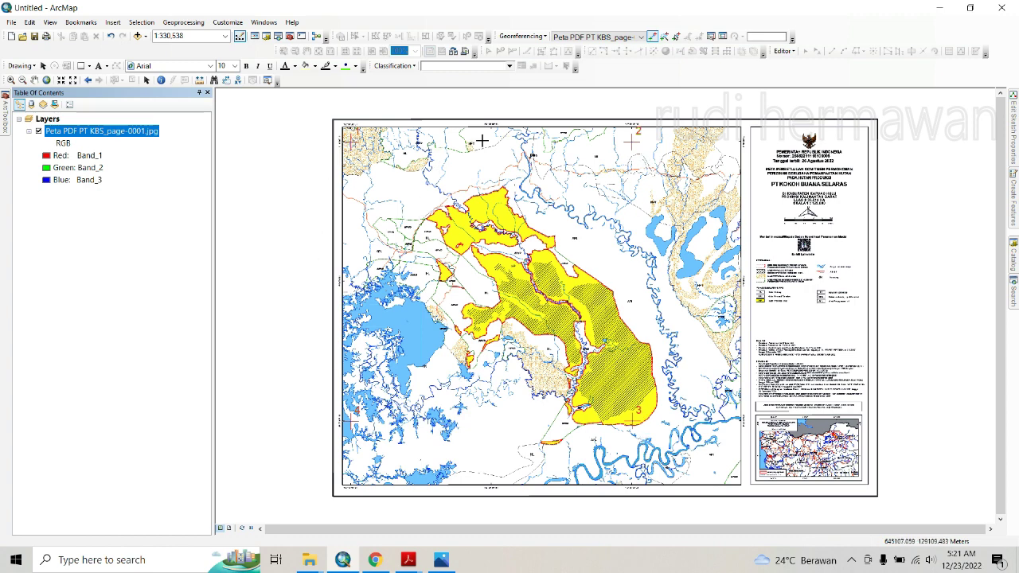
pyautogui.click(540, 40)
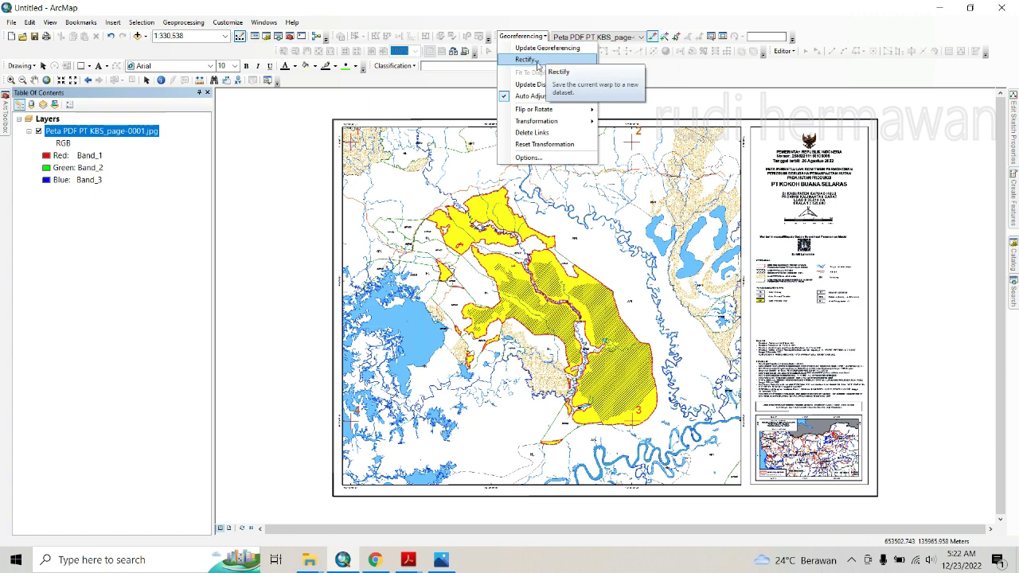
pyautogui.click(538, 66)
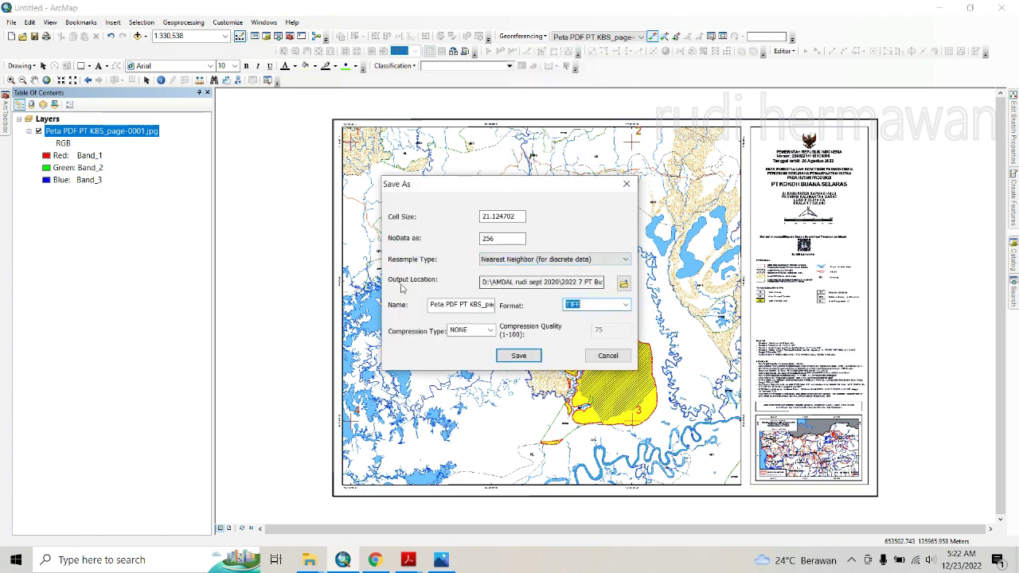
pyautogui.click(510, 283)
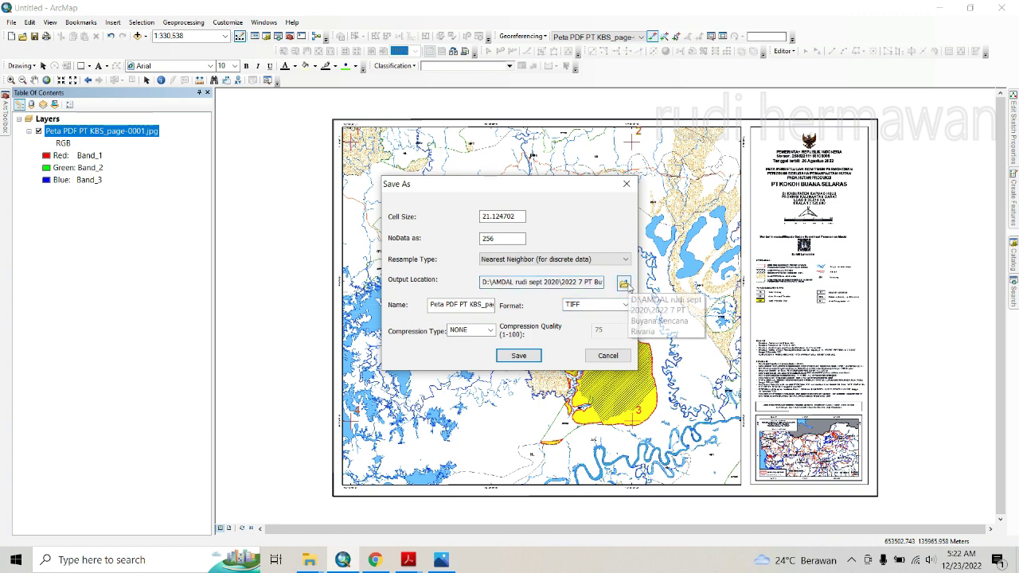
pyautogui.click(624, 284)
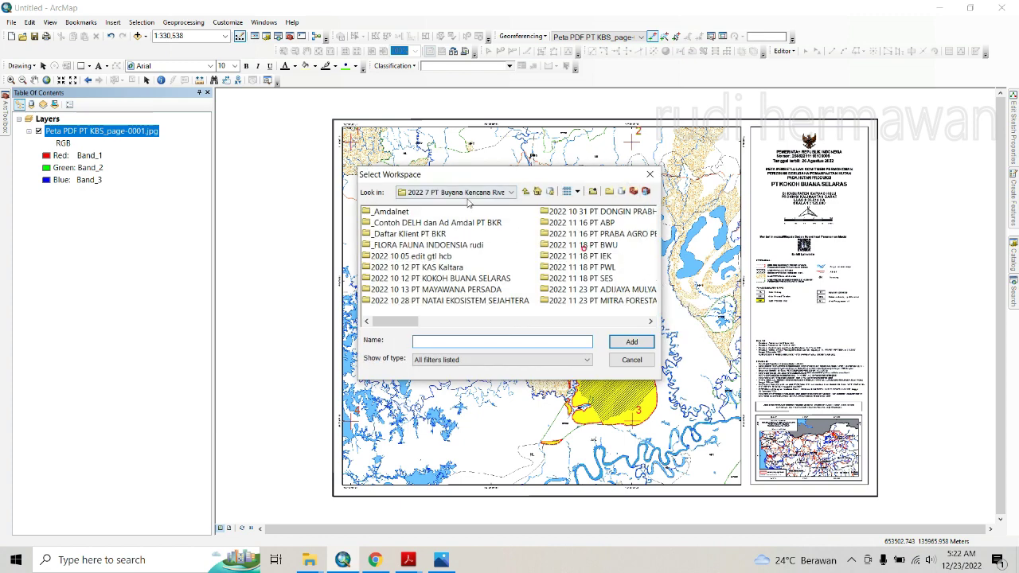
pyautogui.click(428, 195)
pyautogui.click(420, 225)
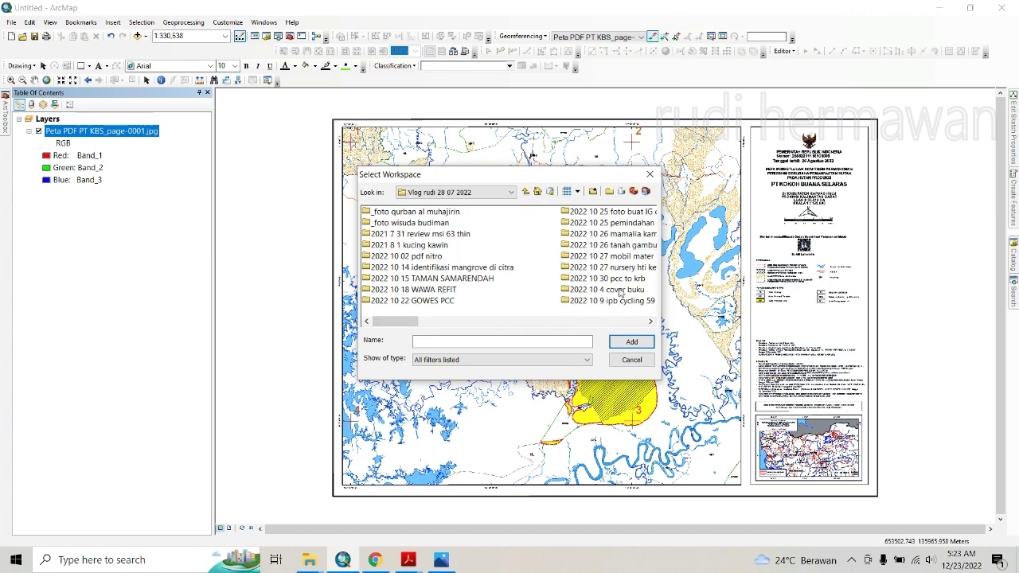
pyautogui.click(651, 321)
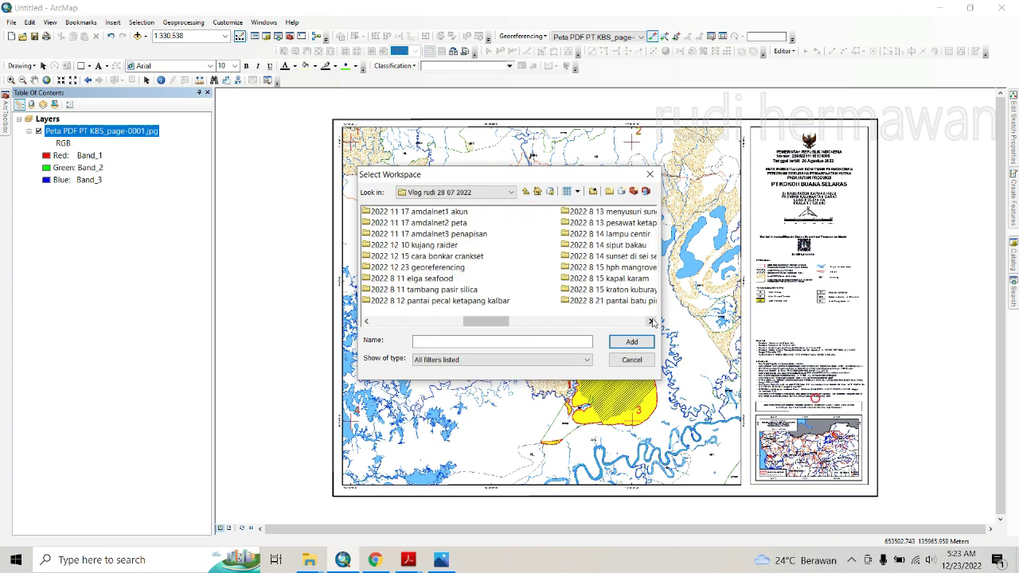
pyautogui.click(651, 321)
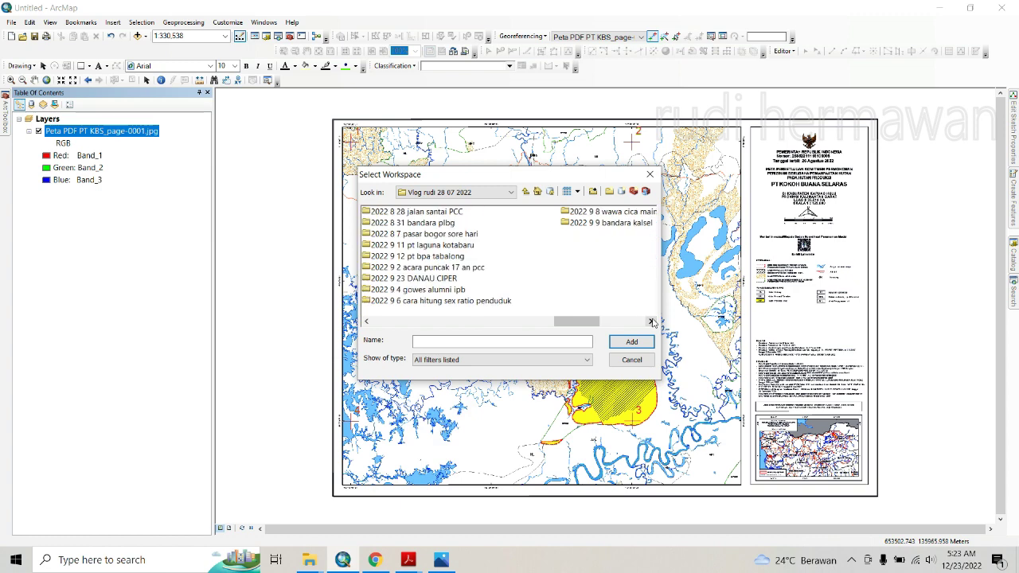
pyautogui.click(367, 321)
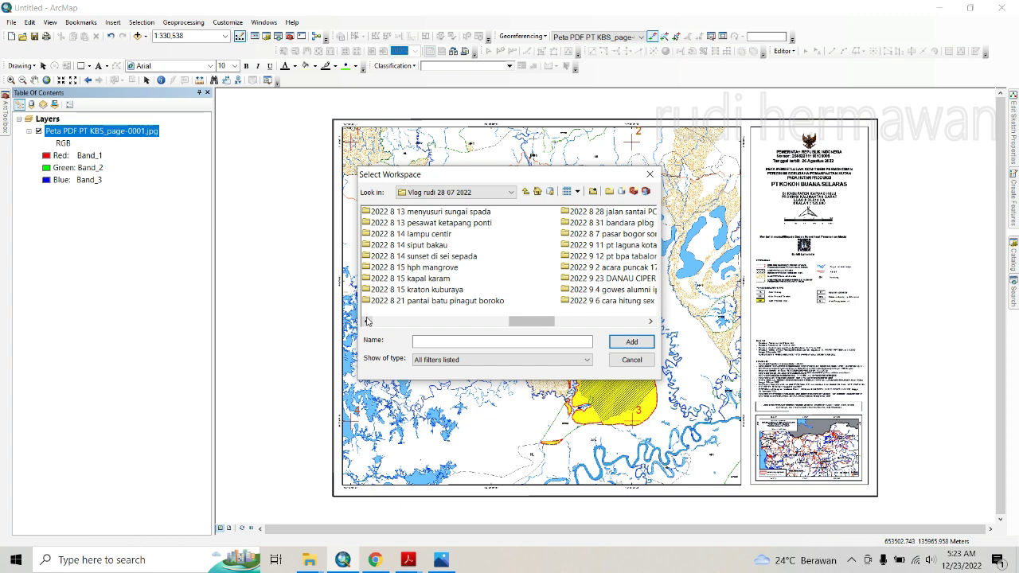
pyautogui.click(367, 321)
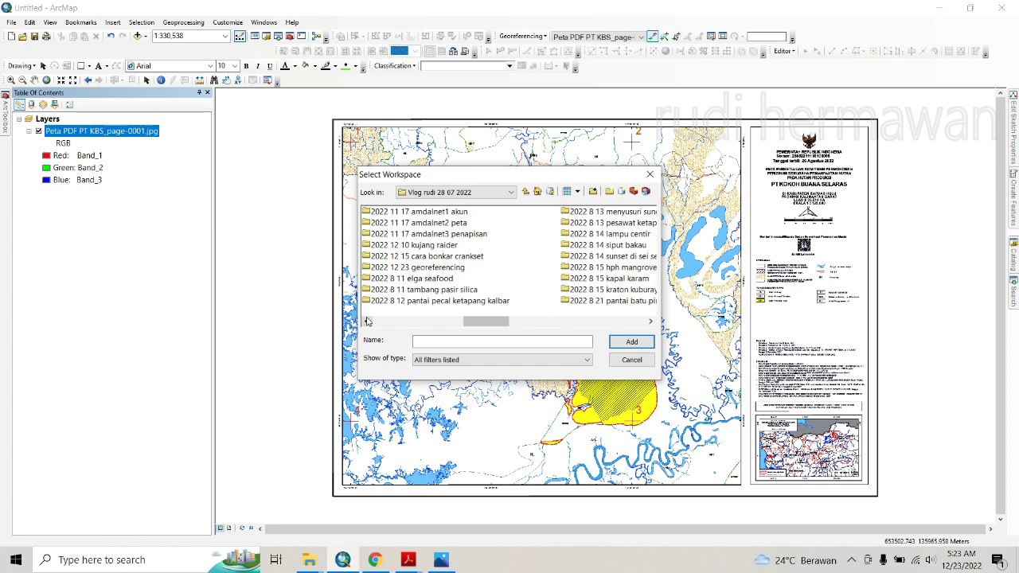
pyautogui.click(420, 268)
pyautogui.doubleClick(435, 269)
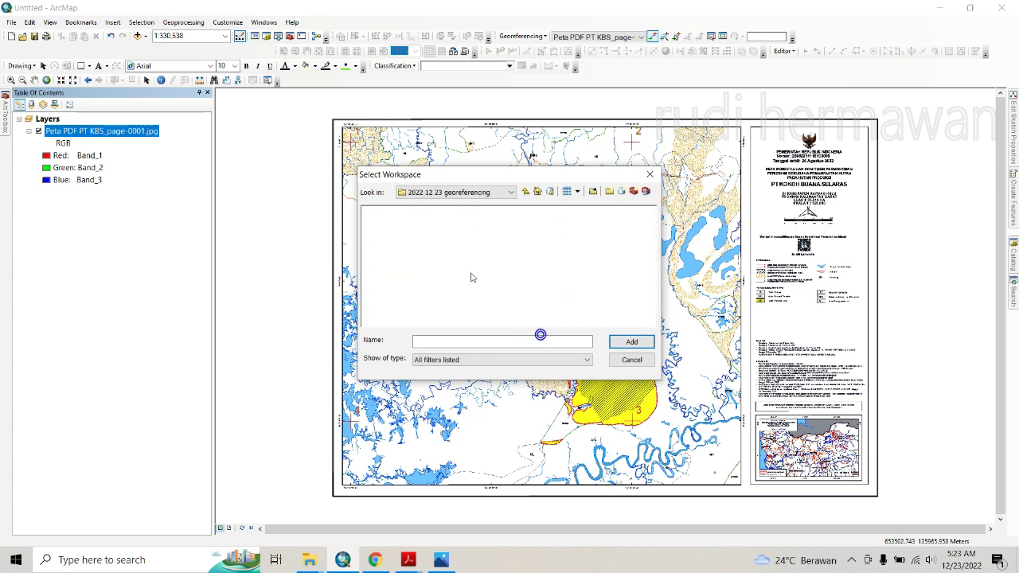
pyautogui.click(525, 192)
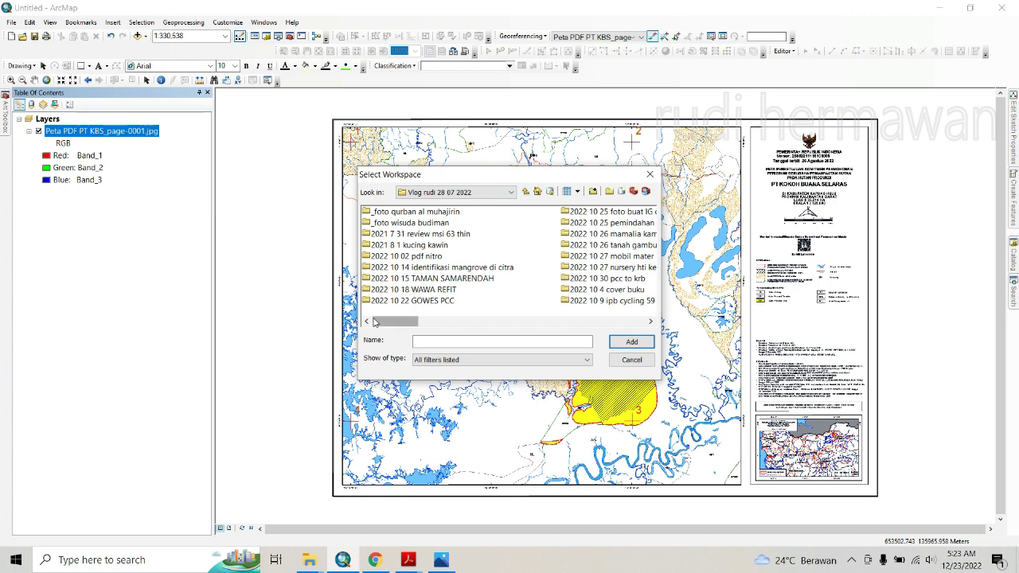
# Choose the "2022 12 23 georeferencing" folder as the rectified raster's output location.
pyautogui.click(651, 321)
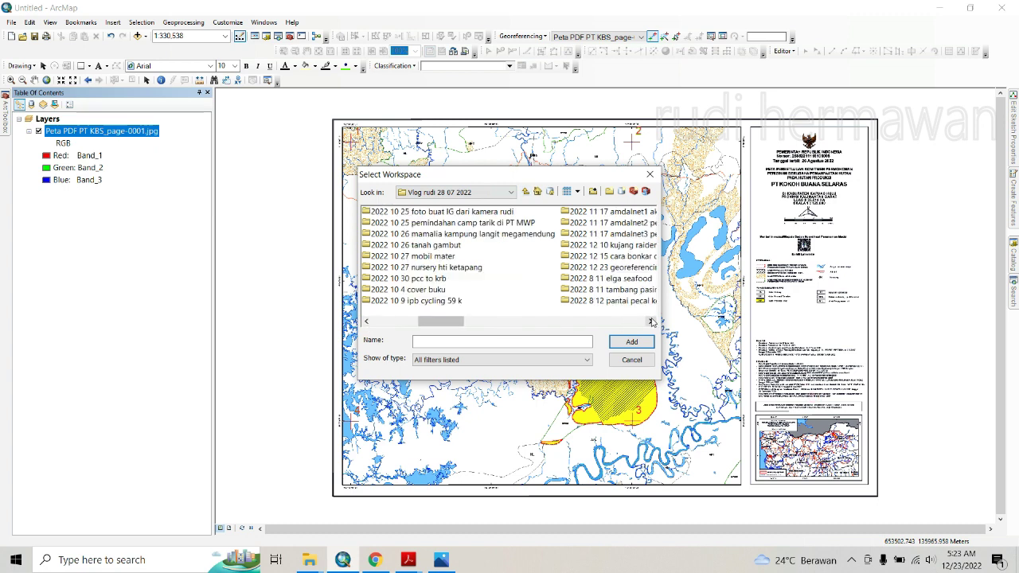
pyautogui.click(614, 269)
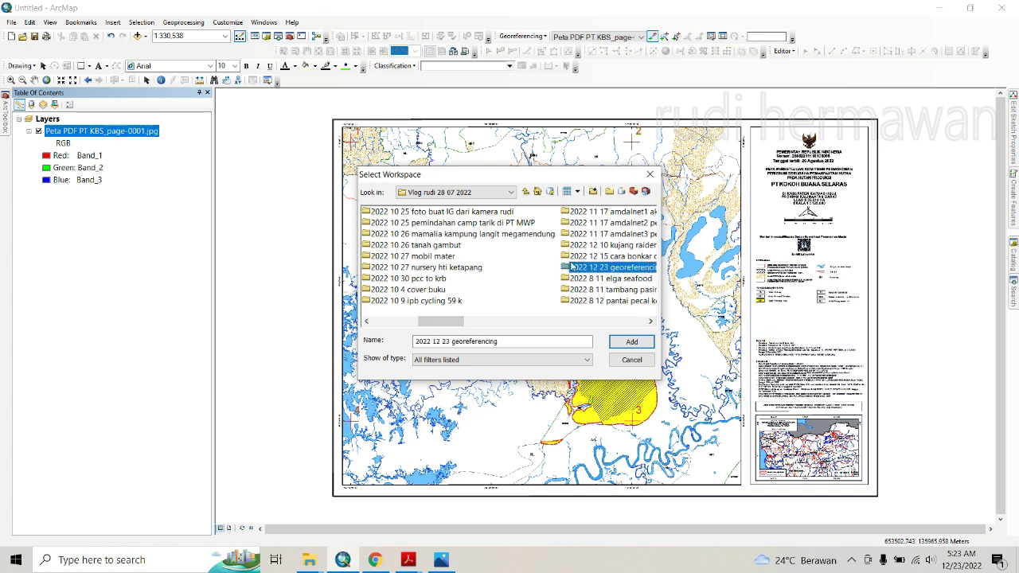
pyautogui.click(640, 343)
pyautogui.click(582, 282)
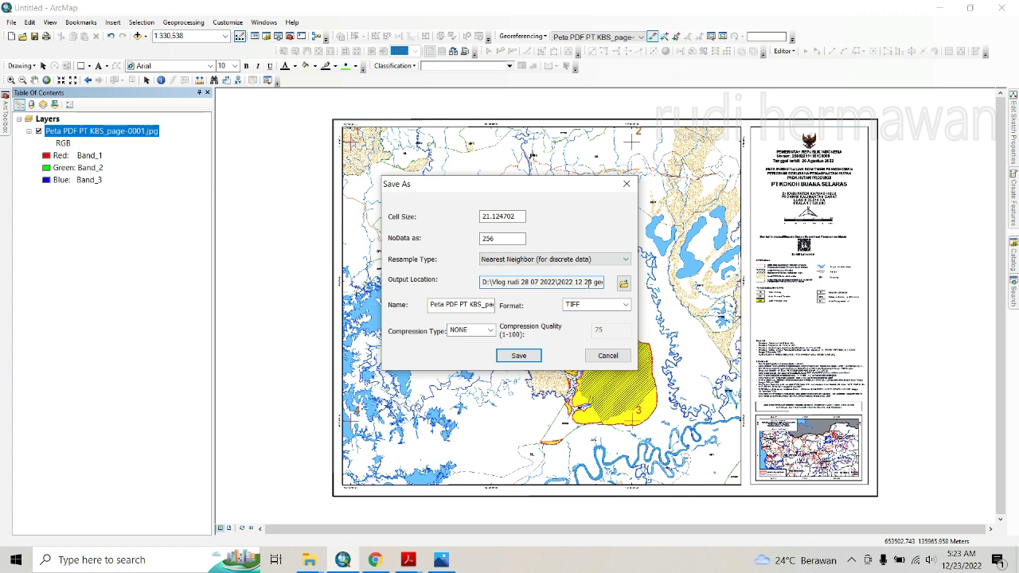
# Check the end of the output file name and save the rectified map in TIFF format with Nearest Neighbor resampling.
pyautogui.click(449, 304)
pyautogui.press('End')
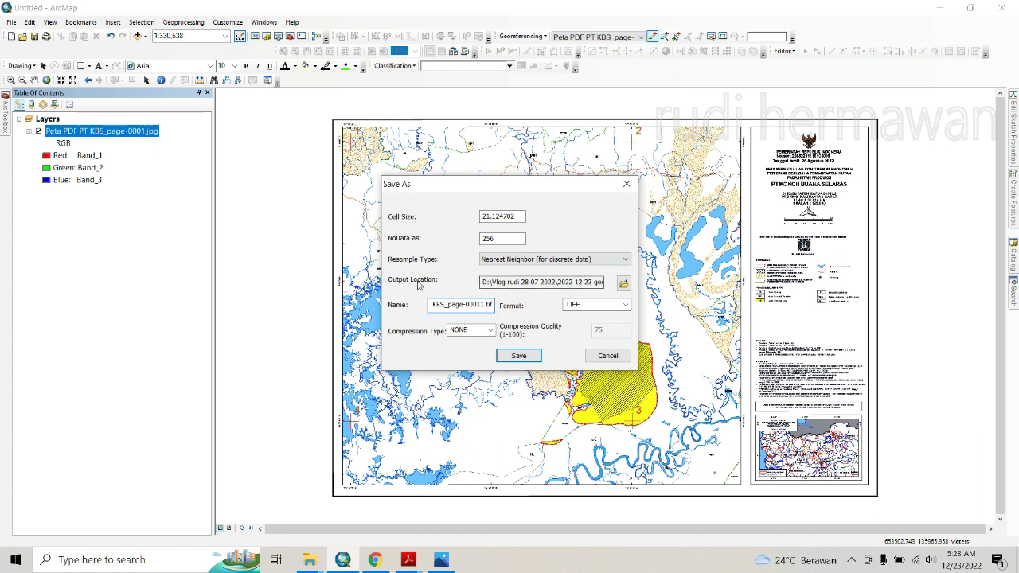
pyautogui.click(519, 358)
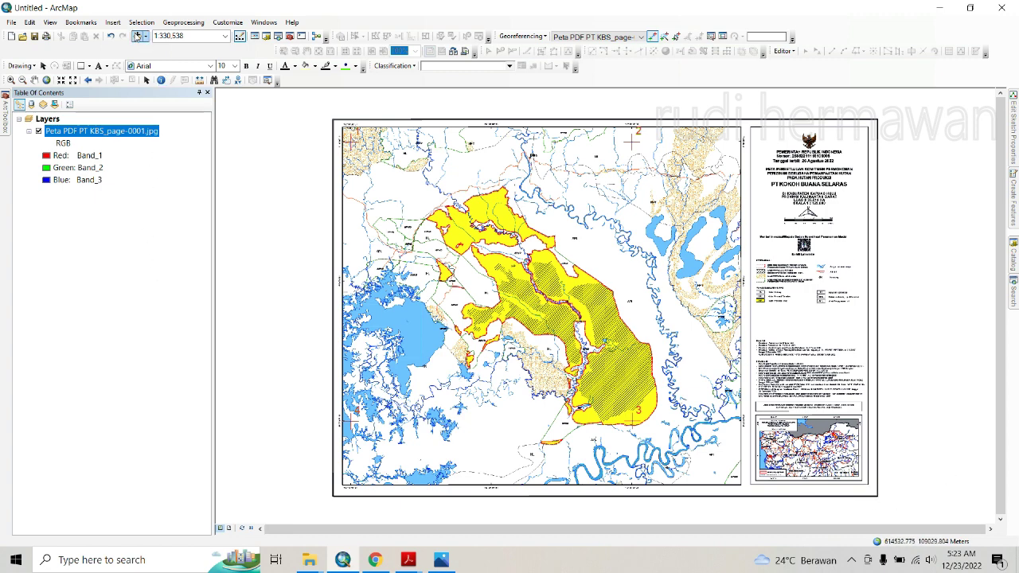
# Switch to the "2022 12 23 georeferencing" folder in File Explorer and compare the rectified TIF and its companion files with the original JPG.
pyautogui.moveTo(304, 566)
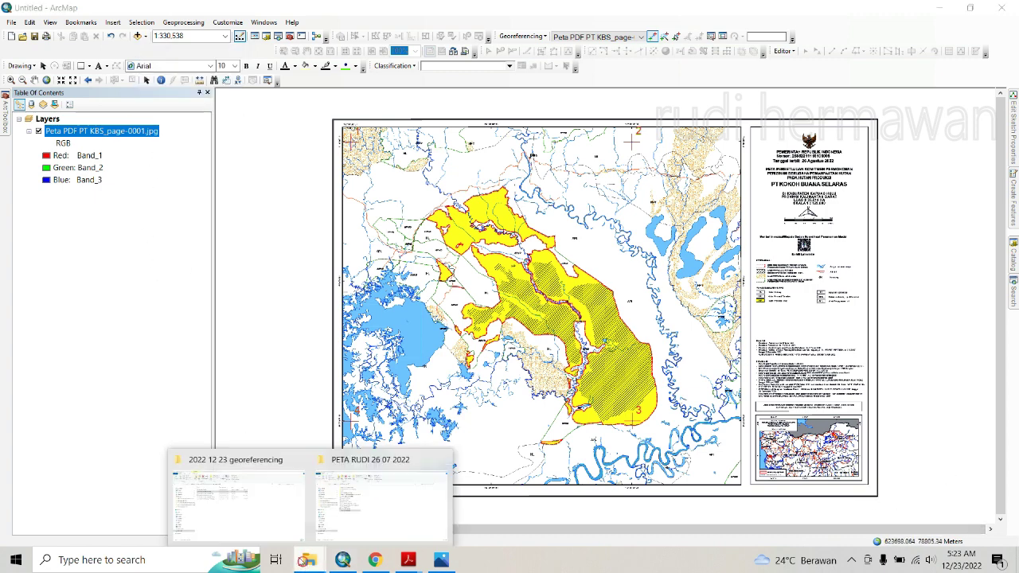
pyautogui.click(242, 520)
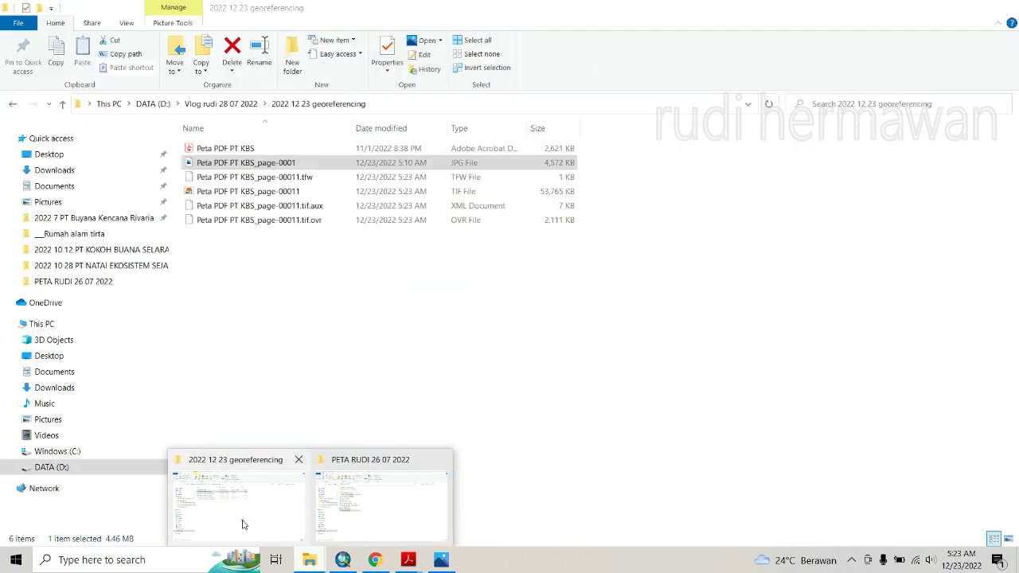
pyautogui.click(231, 177)
pyautogui.click(243, 192)
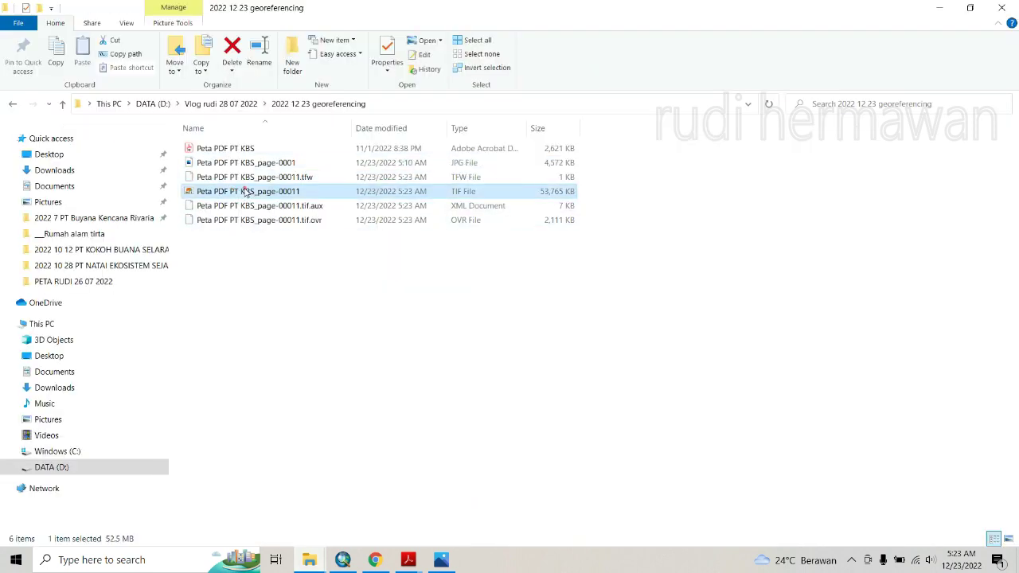
pyautogui.click(246, 219)
pyautogui.click(253, 192)
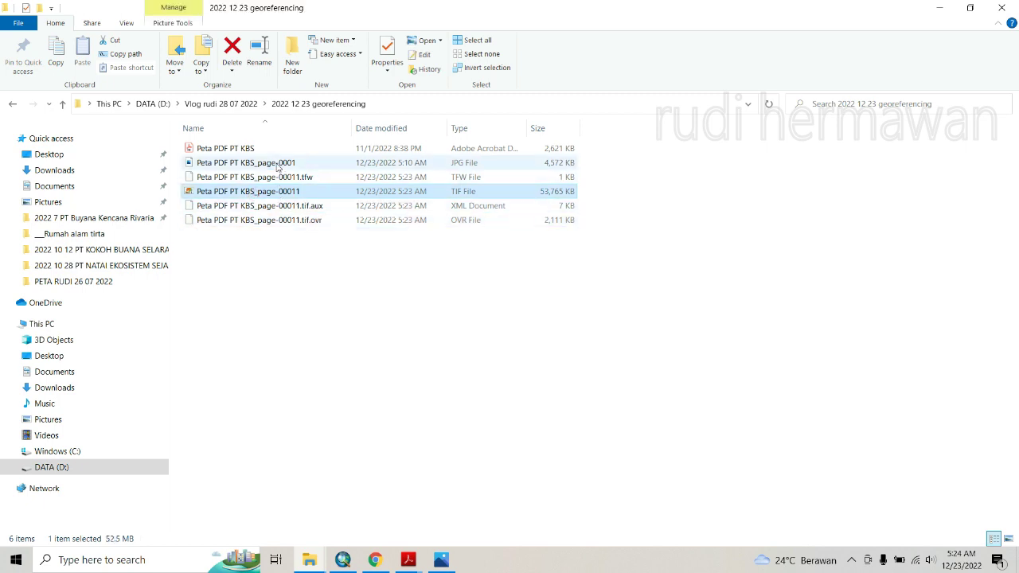
pyautogui.click(278, 164)
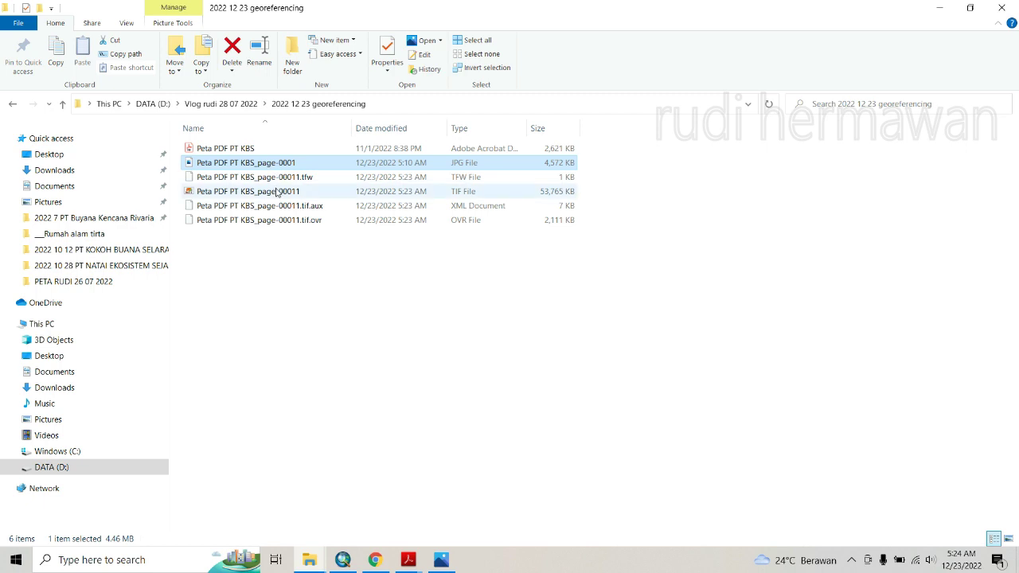
pyautogui.click(276, 192)
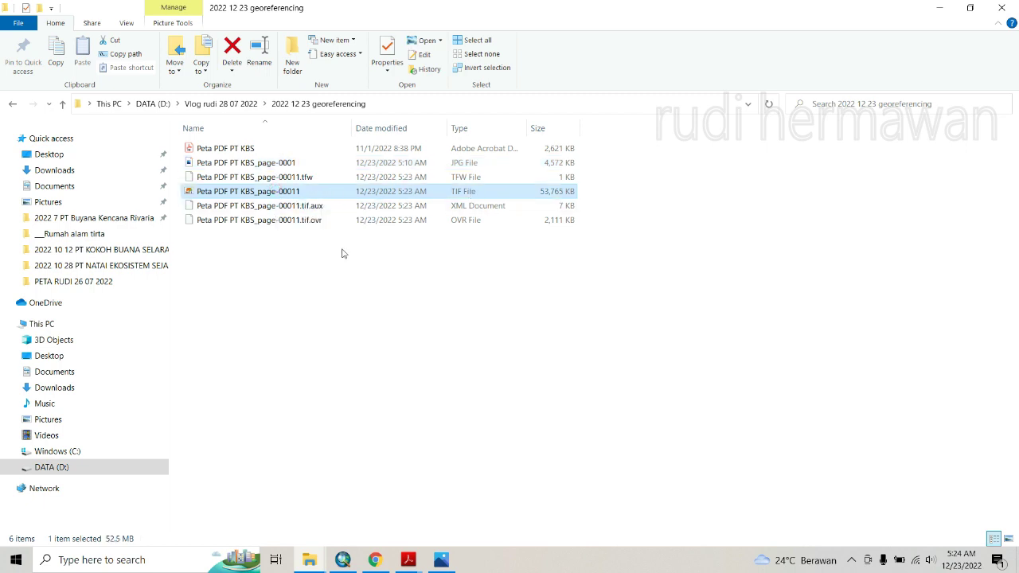
# Return to ArcMap and add the rectified raster Peta PDF PT KBS_page-00011.tif to the map.
pyautogui.click(344, 560)
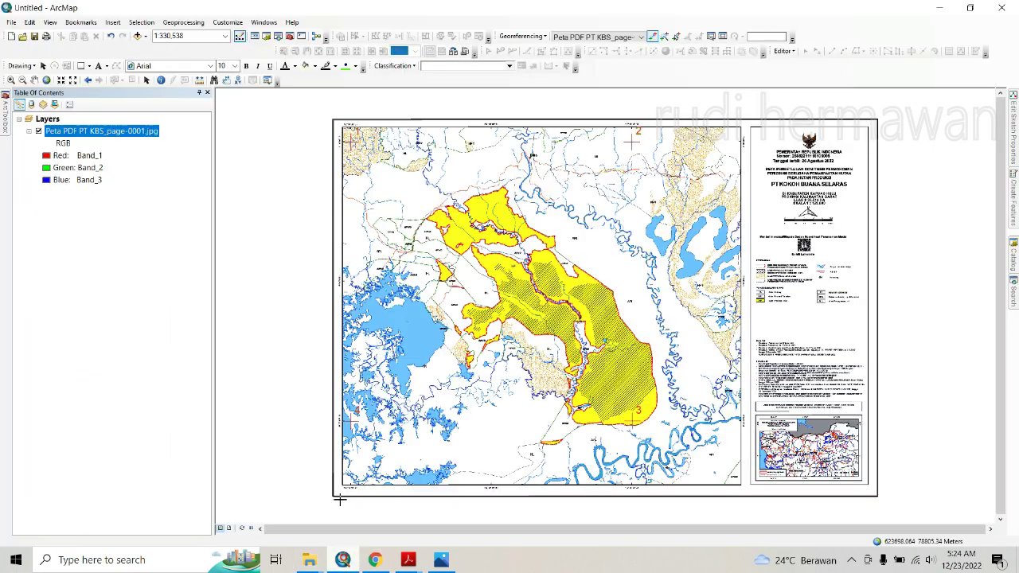
pyautogui.click(136, 36)
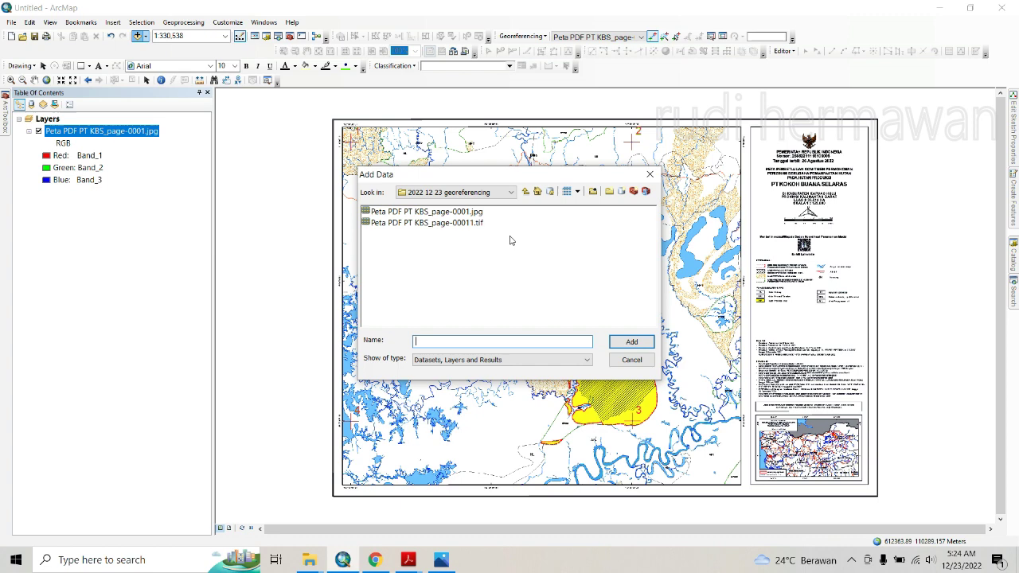
pyautogui.click(442, 223)
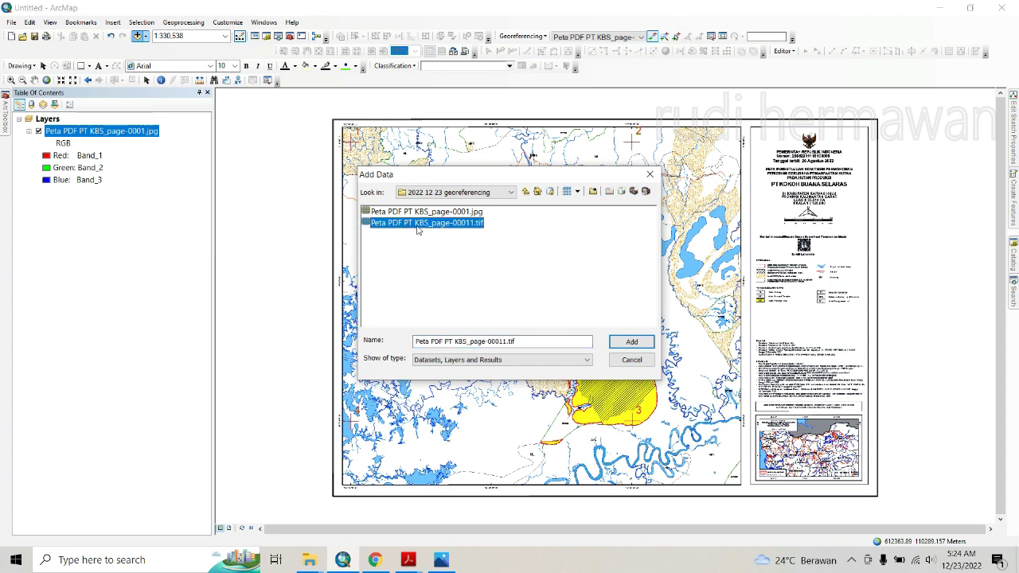
pyautogui.click(631, 341)
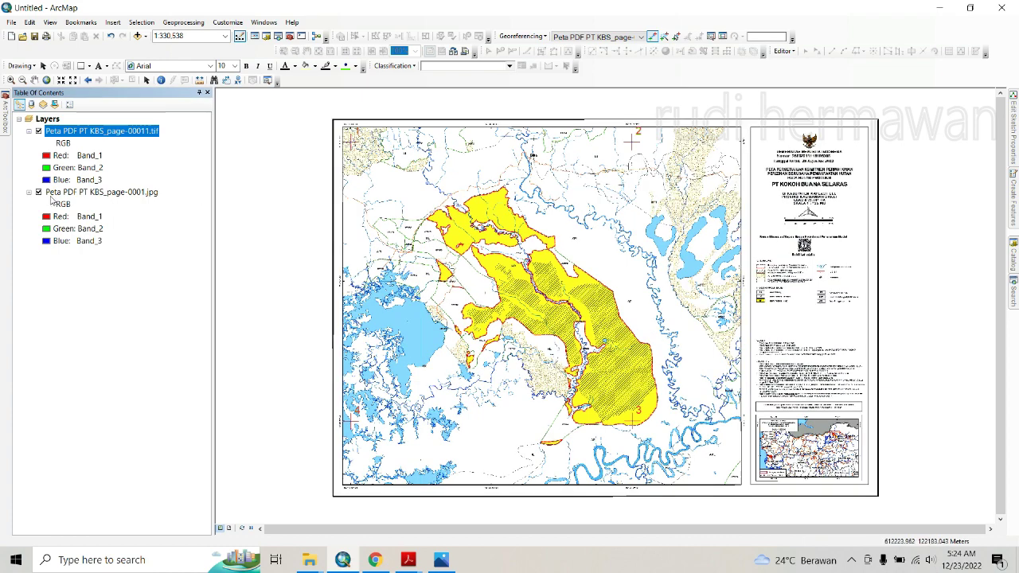
# Hide the original JPG layer and inspect the rectified map's concession area, title block and legend up close.
pyautogui.click(38, 192)
pyautogui.scroll(2, 555, 216)
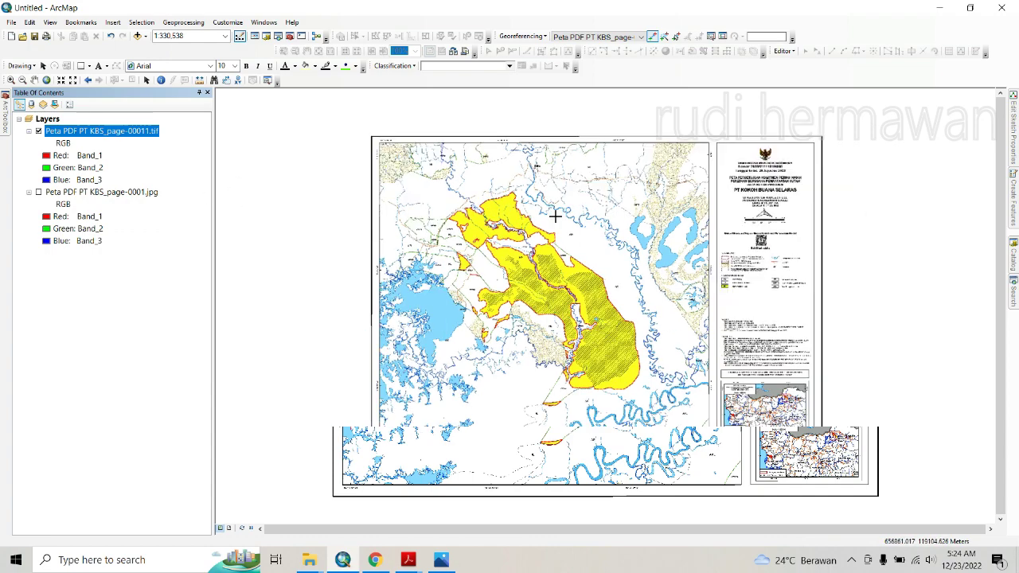
pyautogui.scroll(-4, 617, 215)
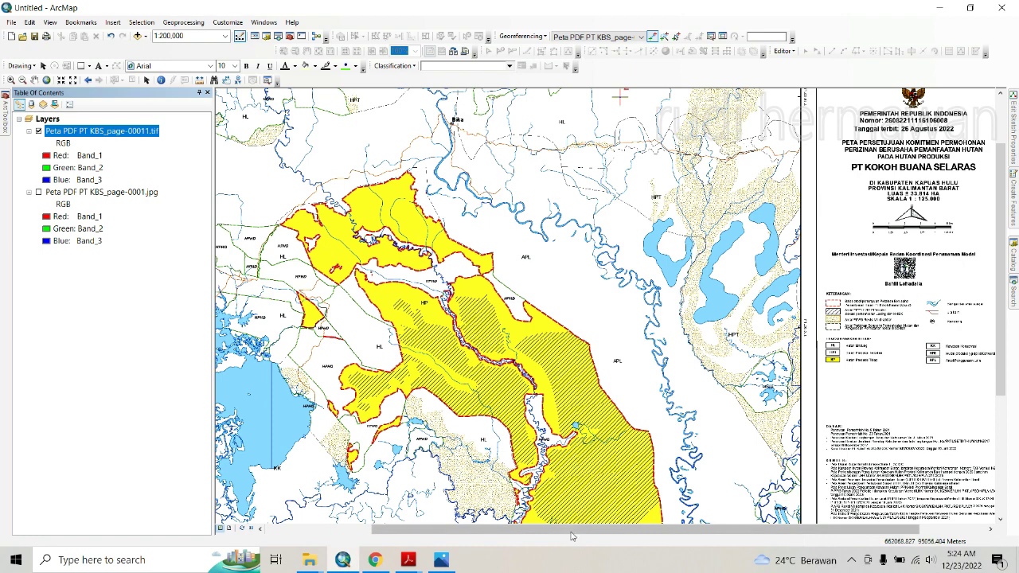
pyautogui.moveTo(645, 528); pyautogui.dragTo(708, 529)
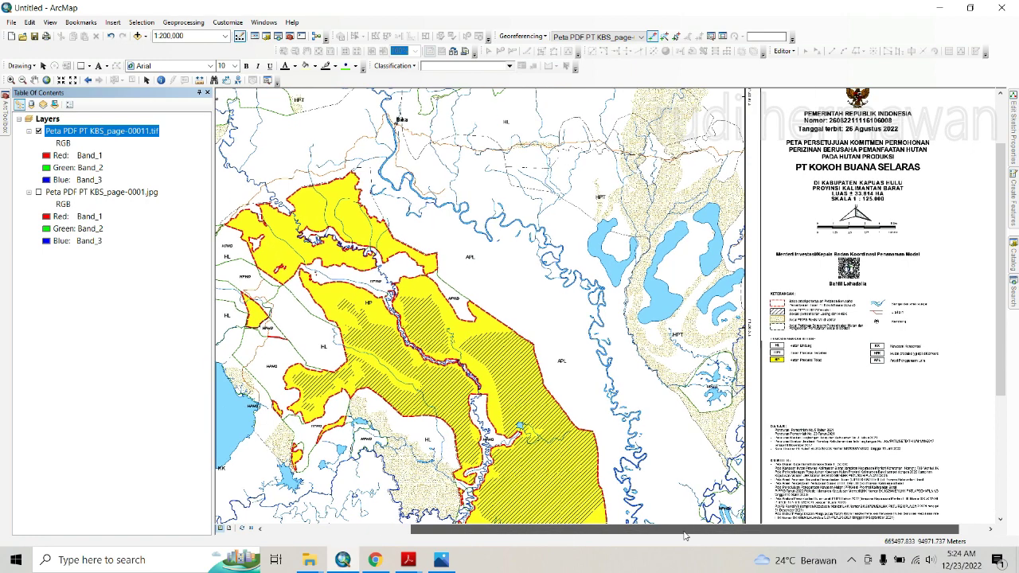
pyautogui.scroll(-3, 882, 162)
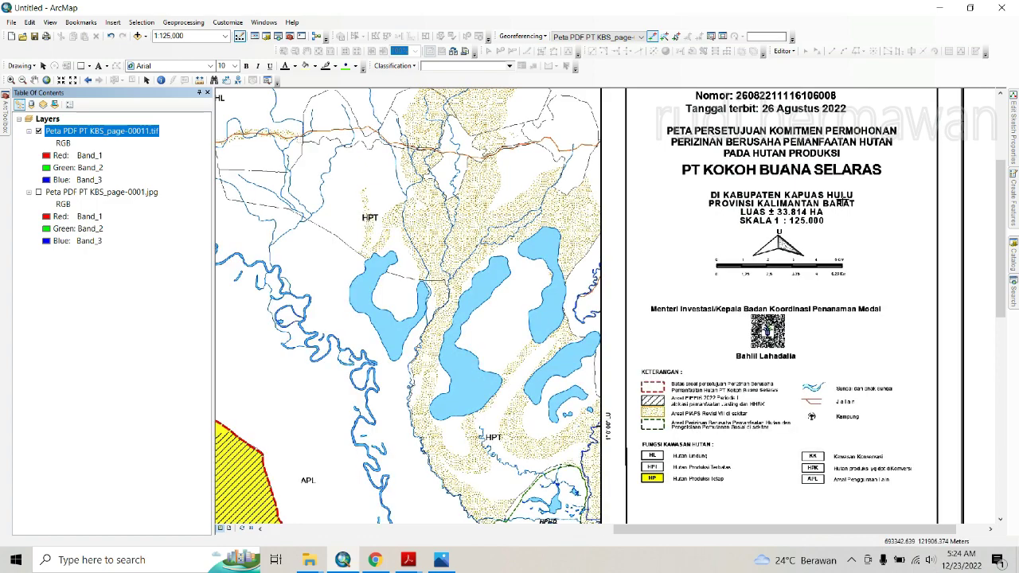
pyautogui.scroll(3, 722, 229)
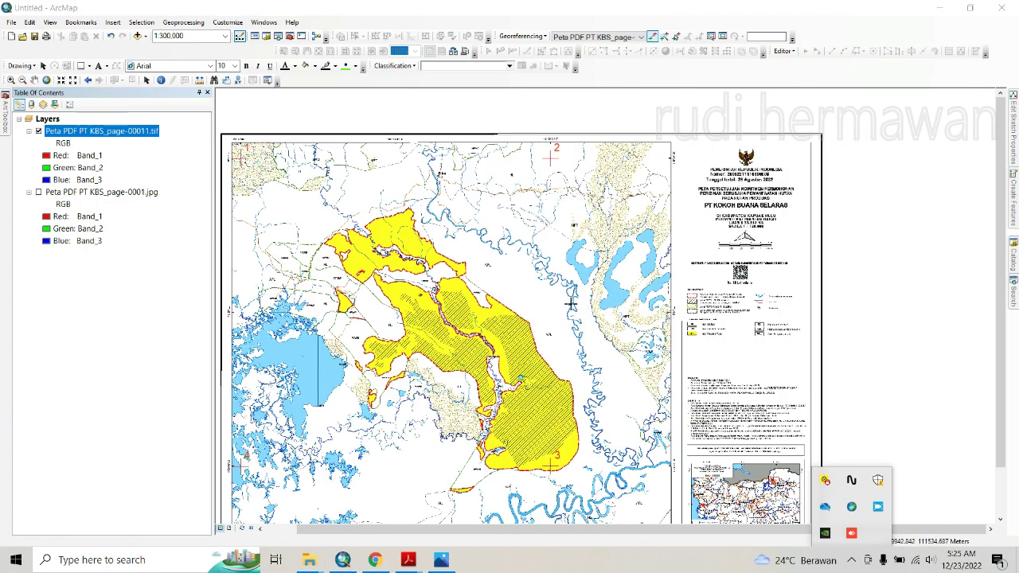
# Check the spatial reference in the rectified TIF layer's source properties, then close the properties without changes.
pyautogui.rightClick(146, 138)
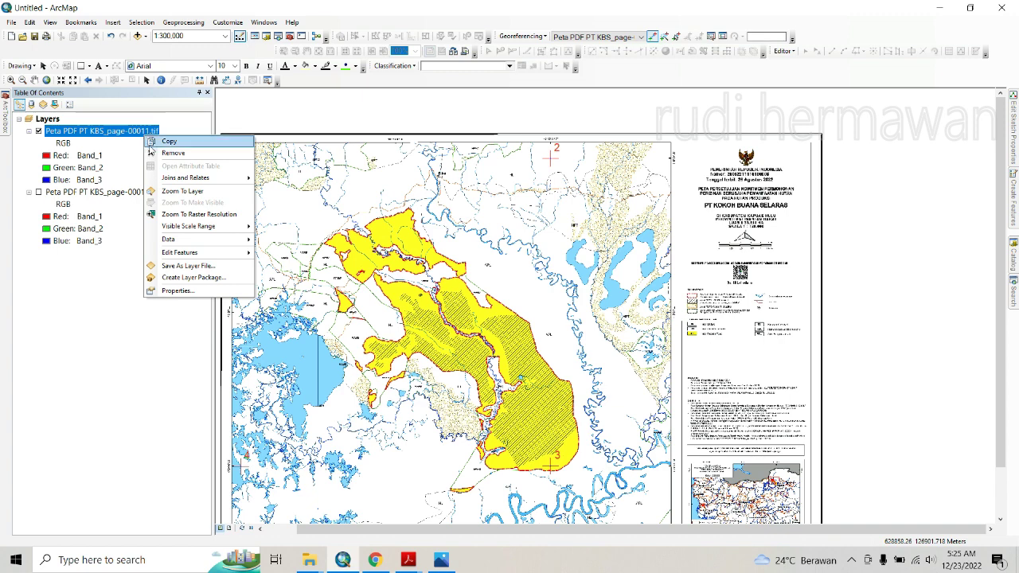
pyautogui.rightClick(121, 132)
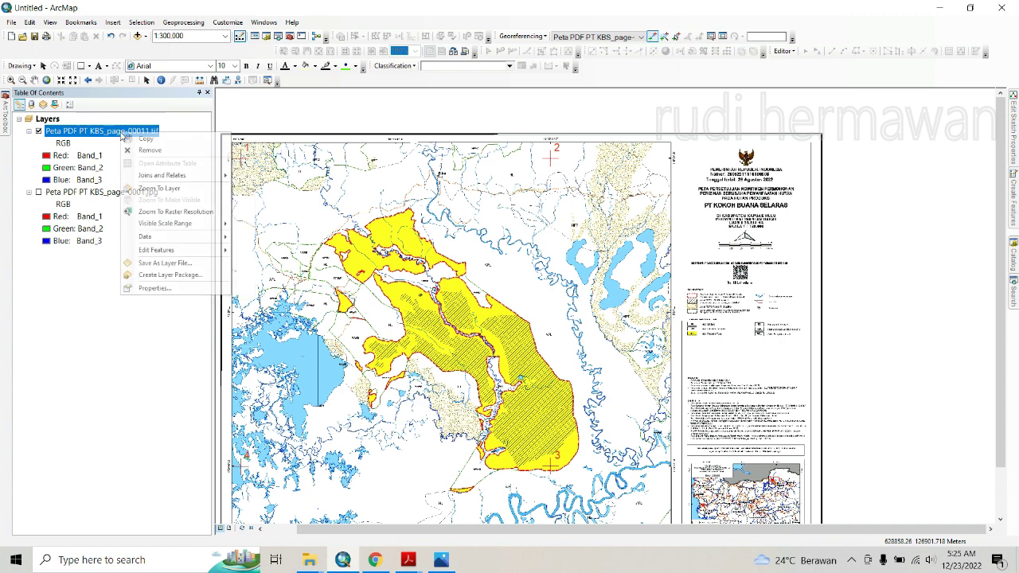
pyautogui.click(168, 288)
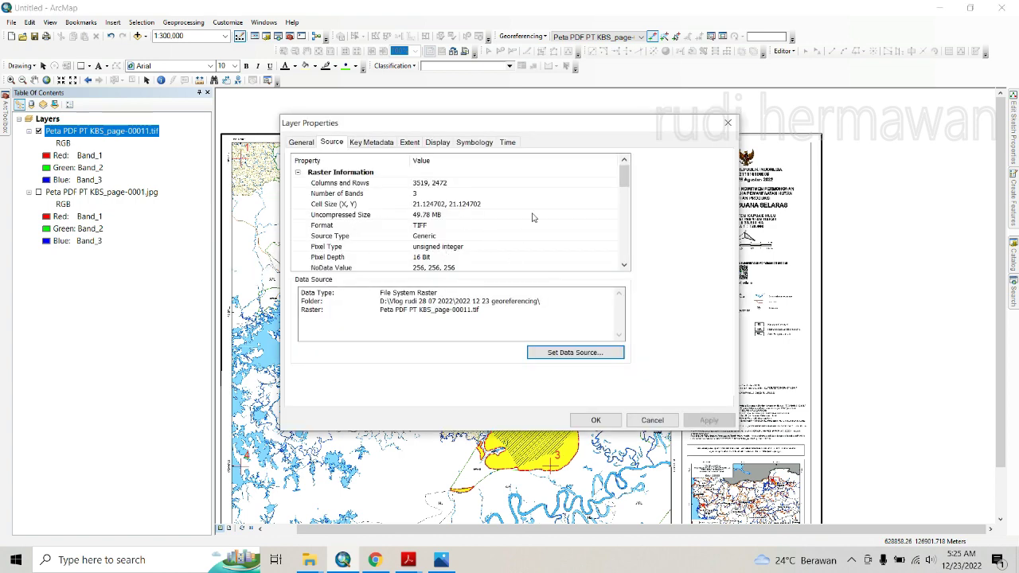
pyautogui.click(301, 143)
pyautogui.click(329, 142)
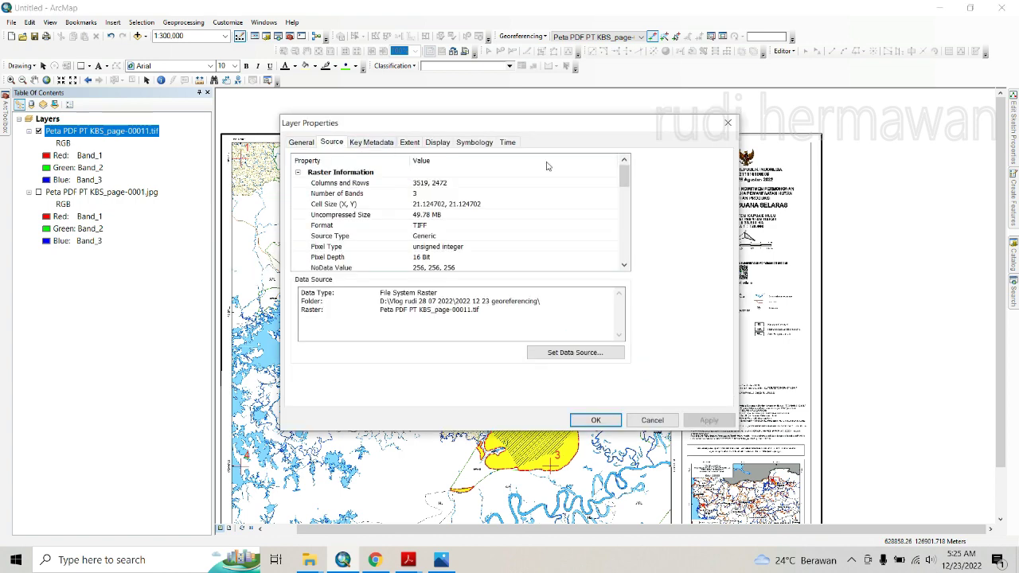
pyautogui.moveTo(624, 177); pyautogui.dragTo(623, 226)
pyautogui.click(434, 172)
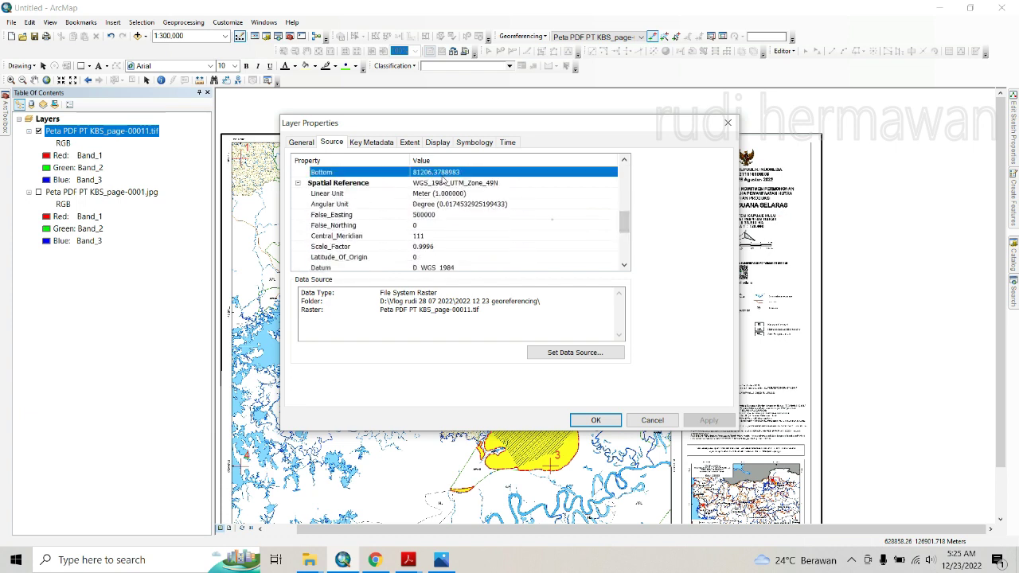
pyautogui.click(460, 185)
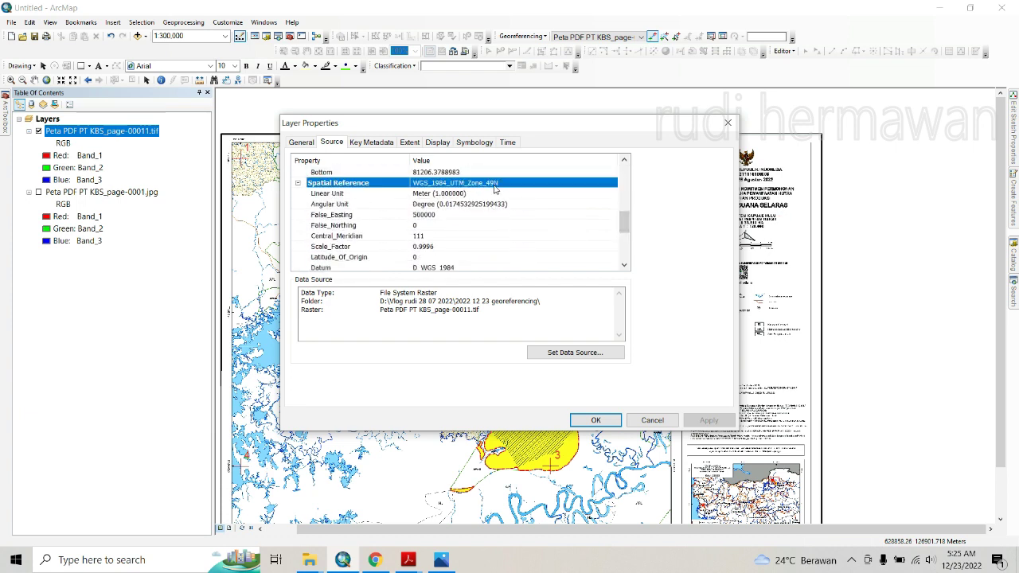
pyautogui.moveTo(624, 229)
pyautogui.mouseDown()
pyautogui.moveTo(625, 249)
pyautogui.moveTo(625, 230)
pyautogui.mouseUp()
pyautogui.click(655, 421)
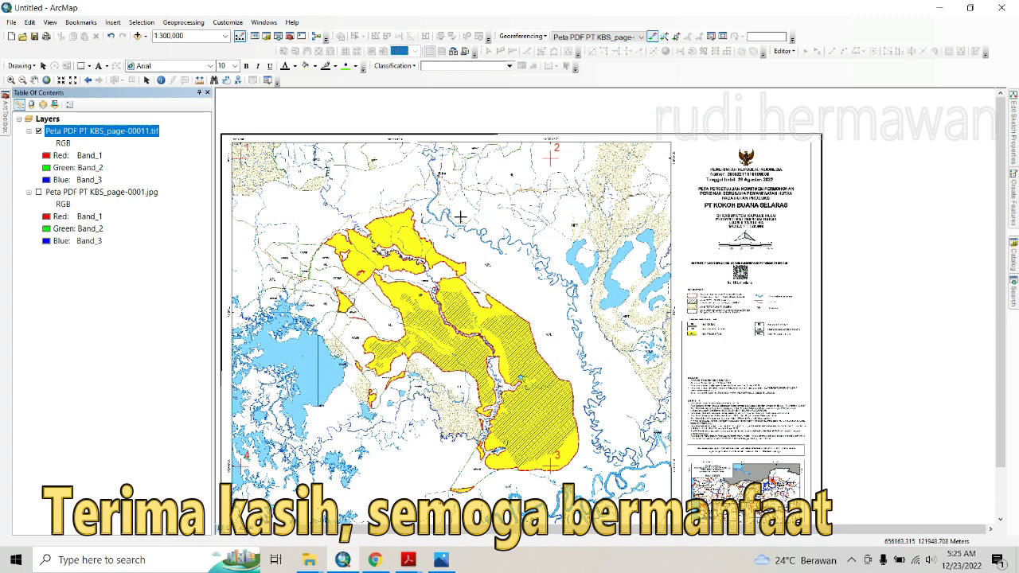